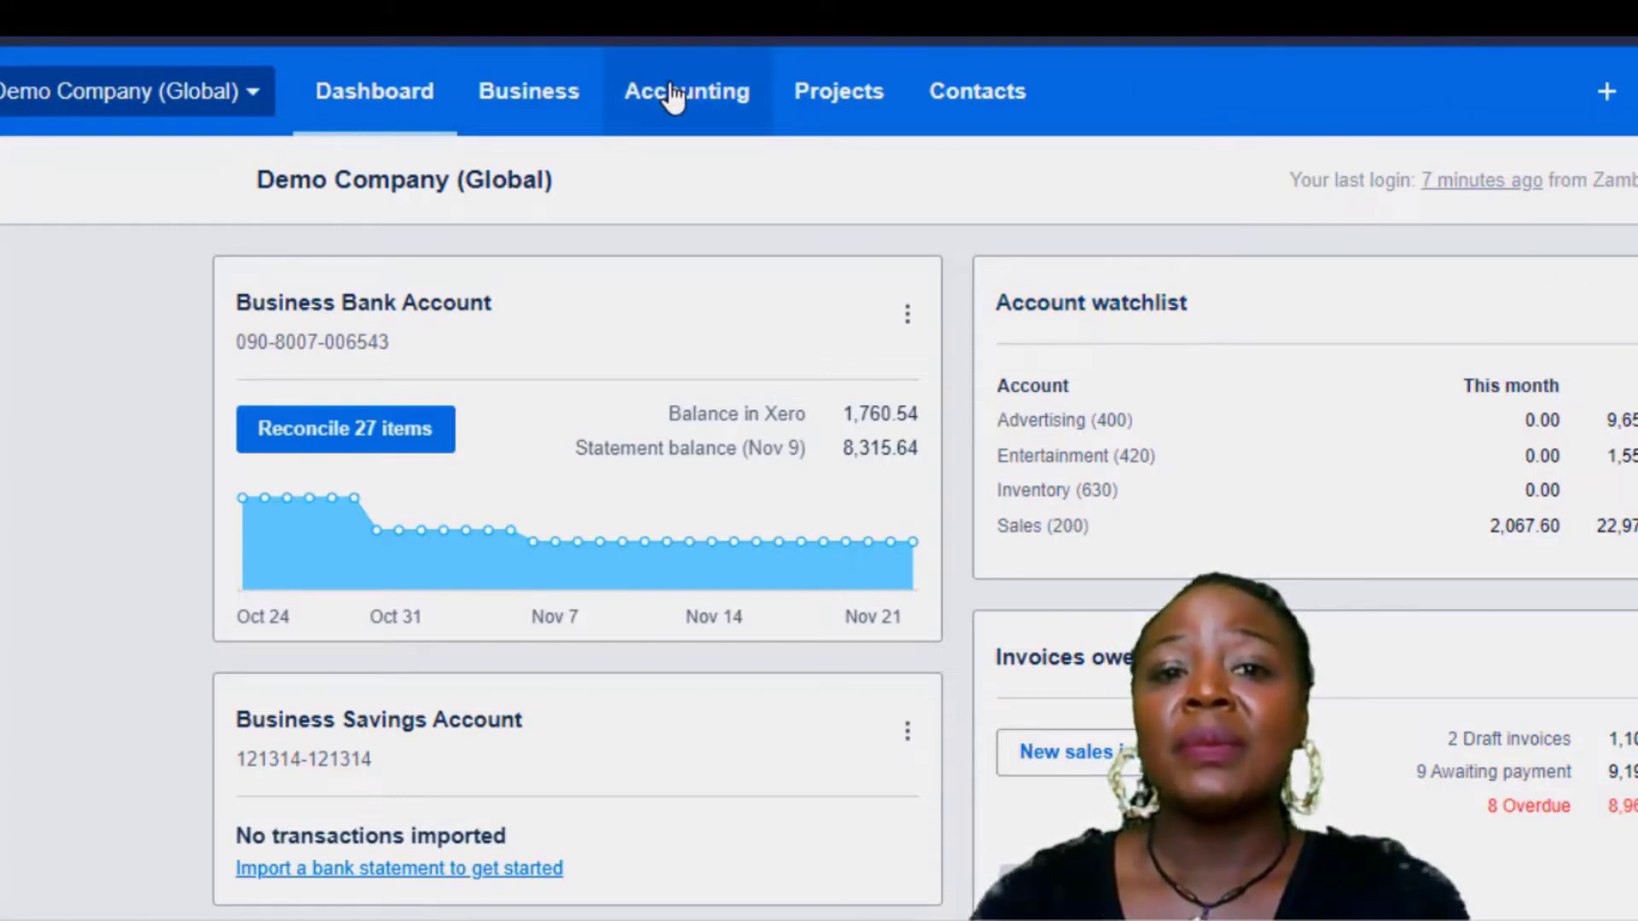
Step: Open the Budget Manager from the Financial performance reports of Demo Company (Global)
left_click(674, 96)
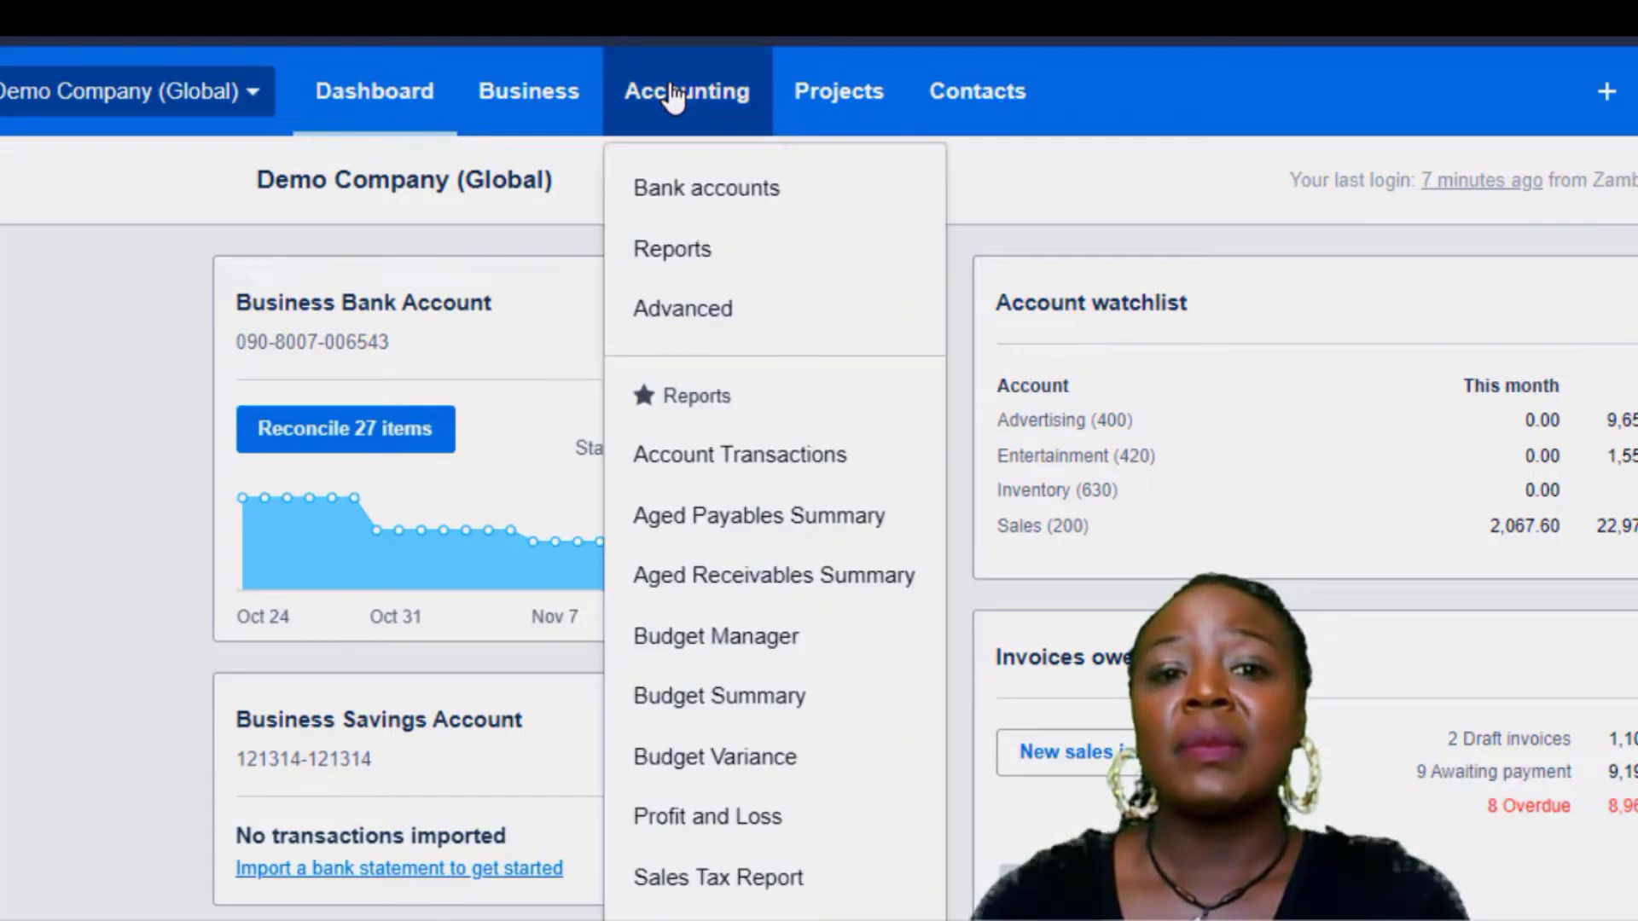
left_click(683, 249)
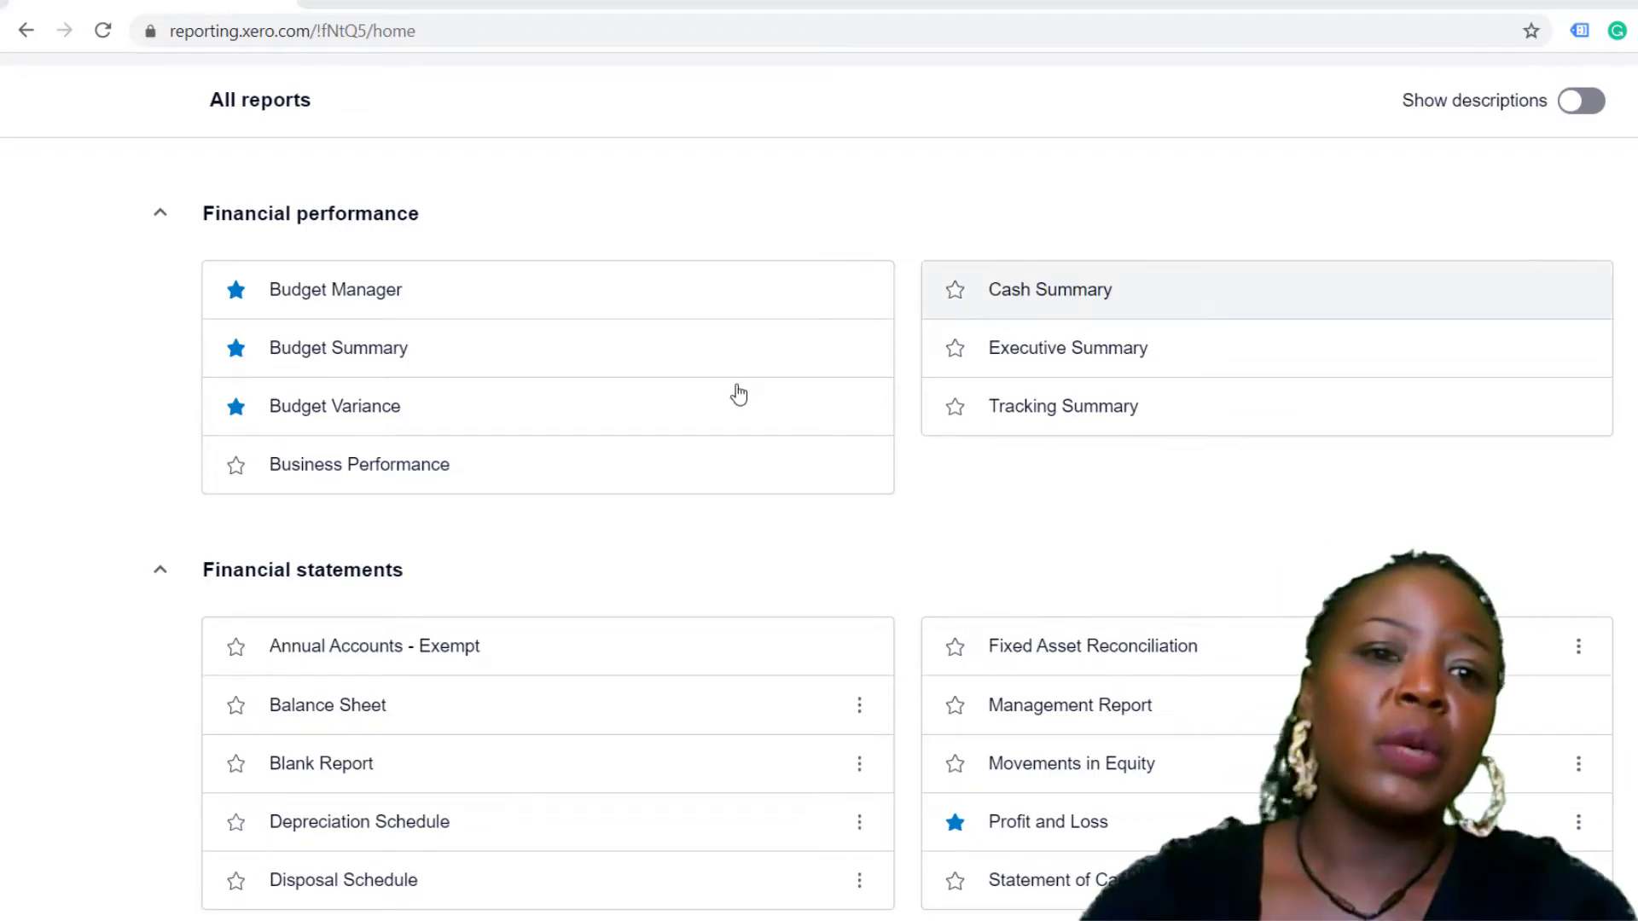
left_click(295, 305)
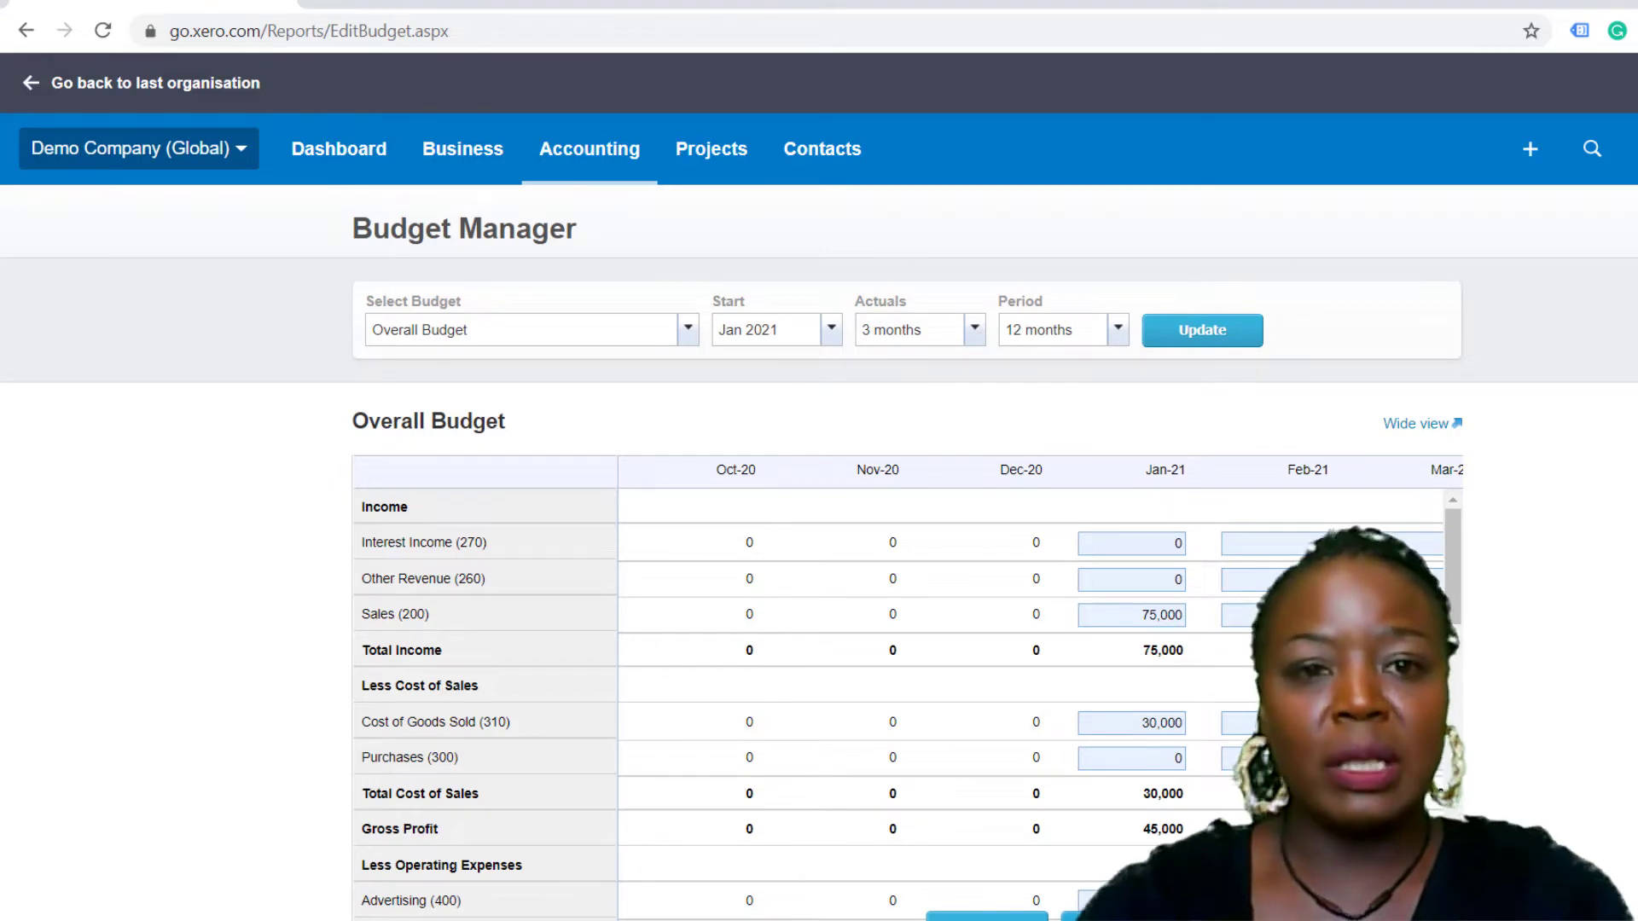
Step: Download the Overall Budget as an Excel template for import and enable editing in the downloaded workbook
scroll(1115, 413, "down", 1)
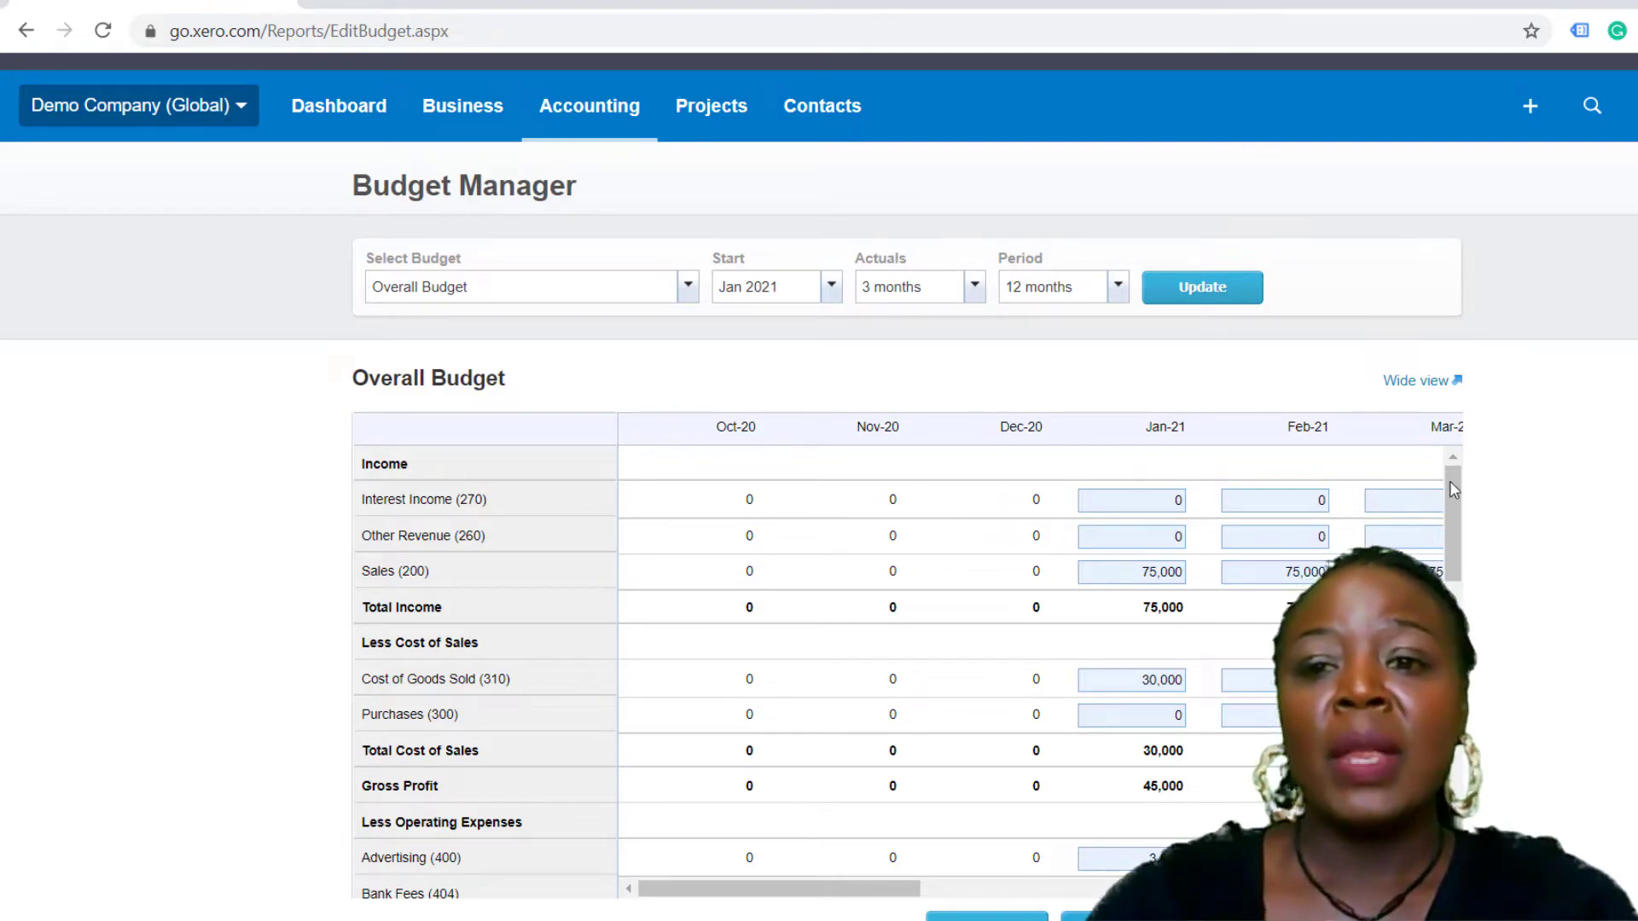
left_click_drag(1451, 494, 1451, 771)
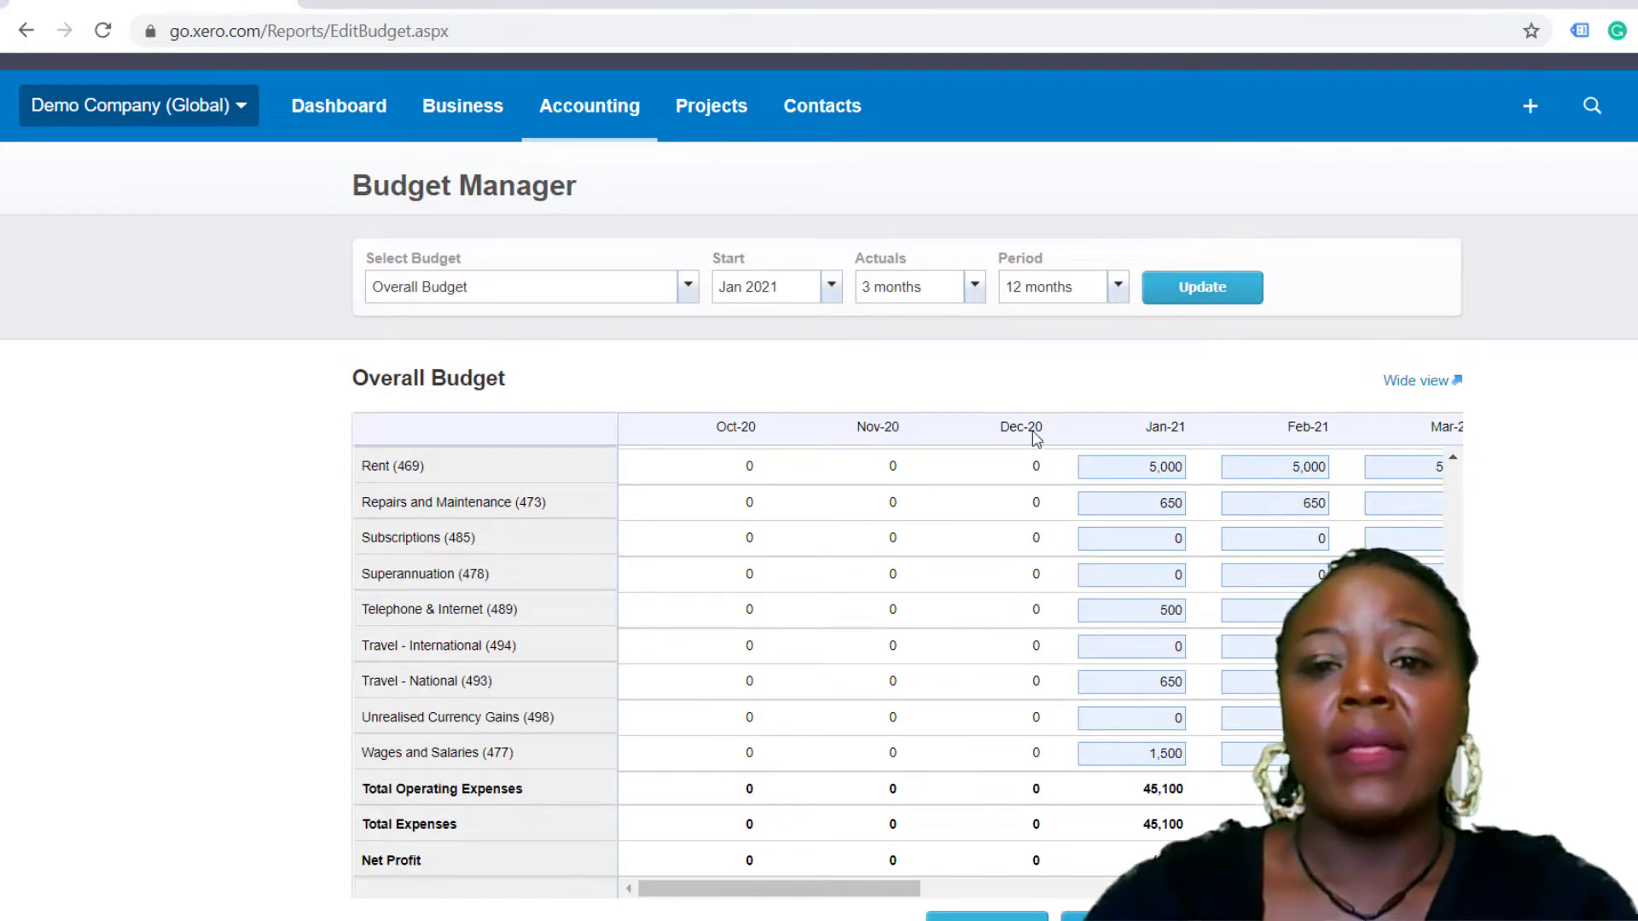
left_click_drag(791, 895, 887, 870)
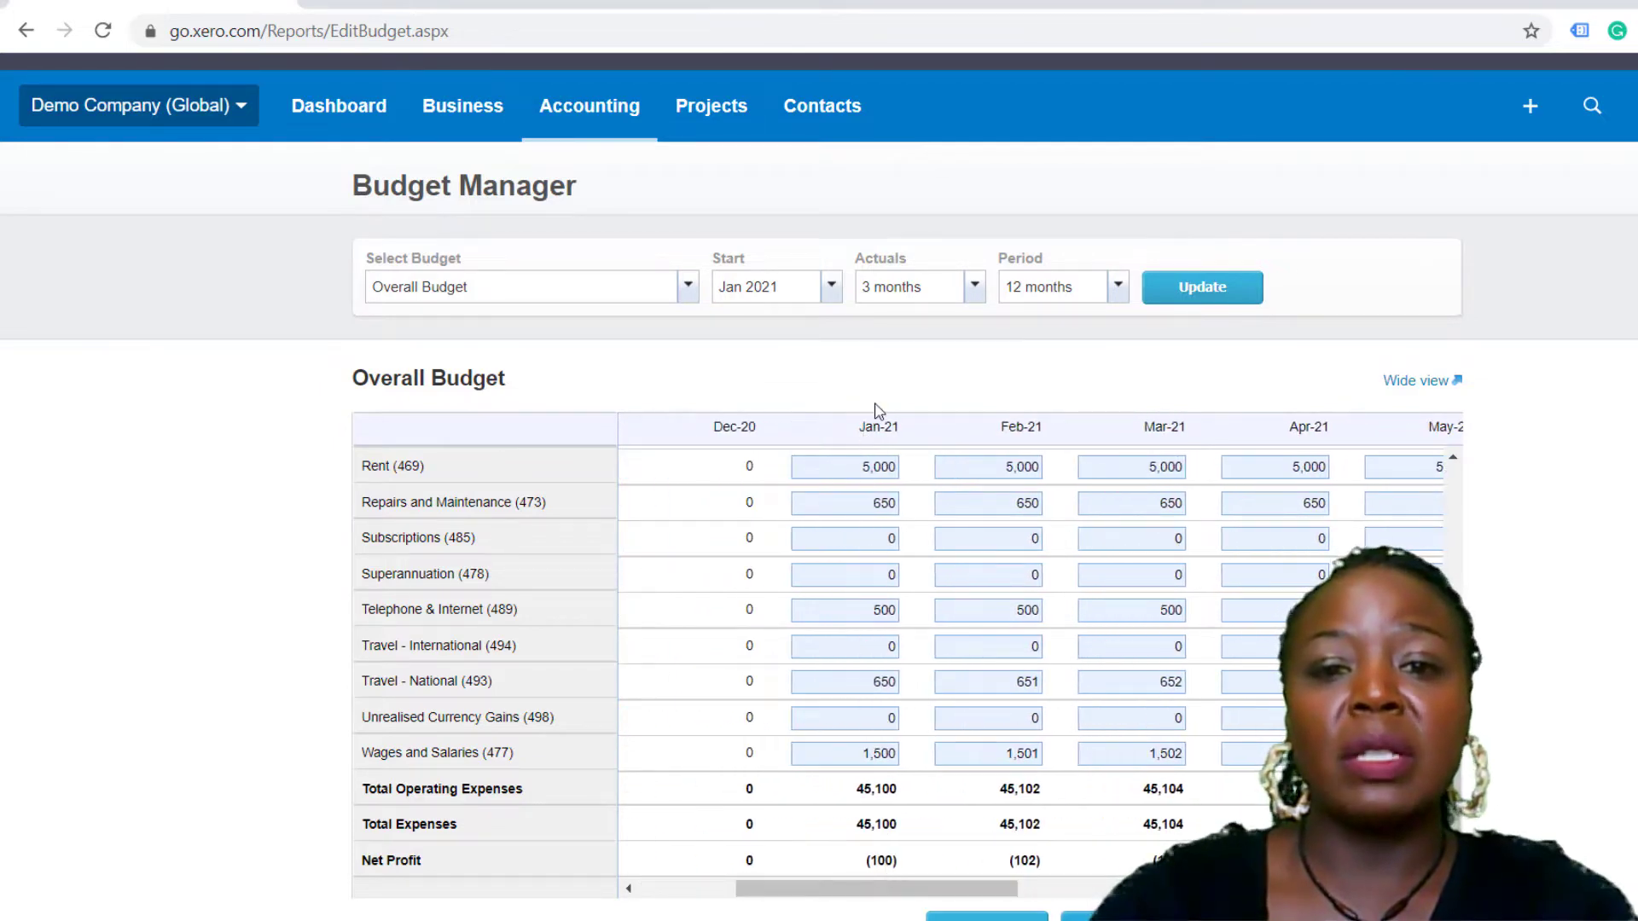
left_click_drag(877, 889, 1289, 889)
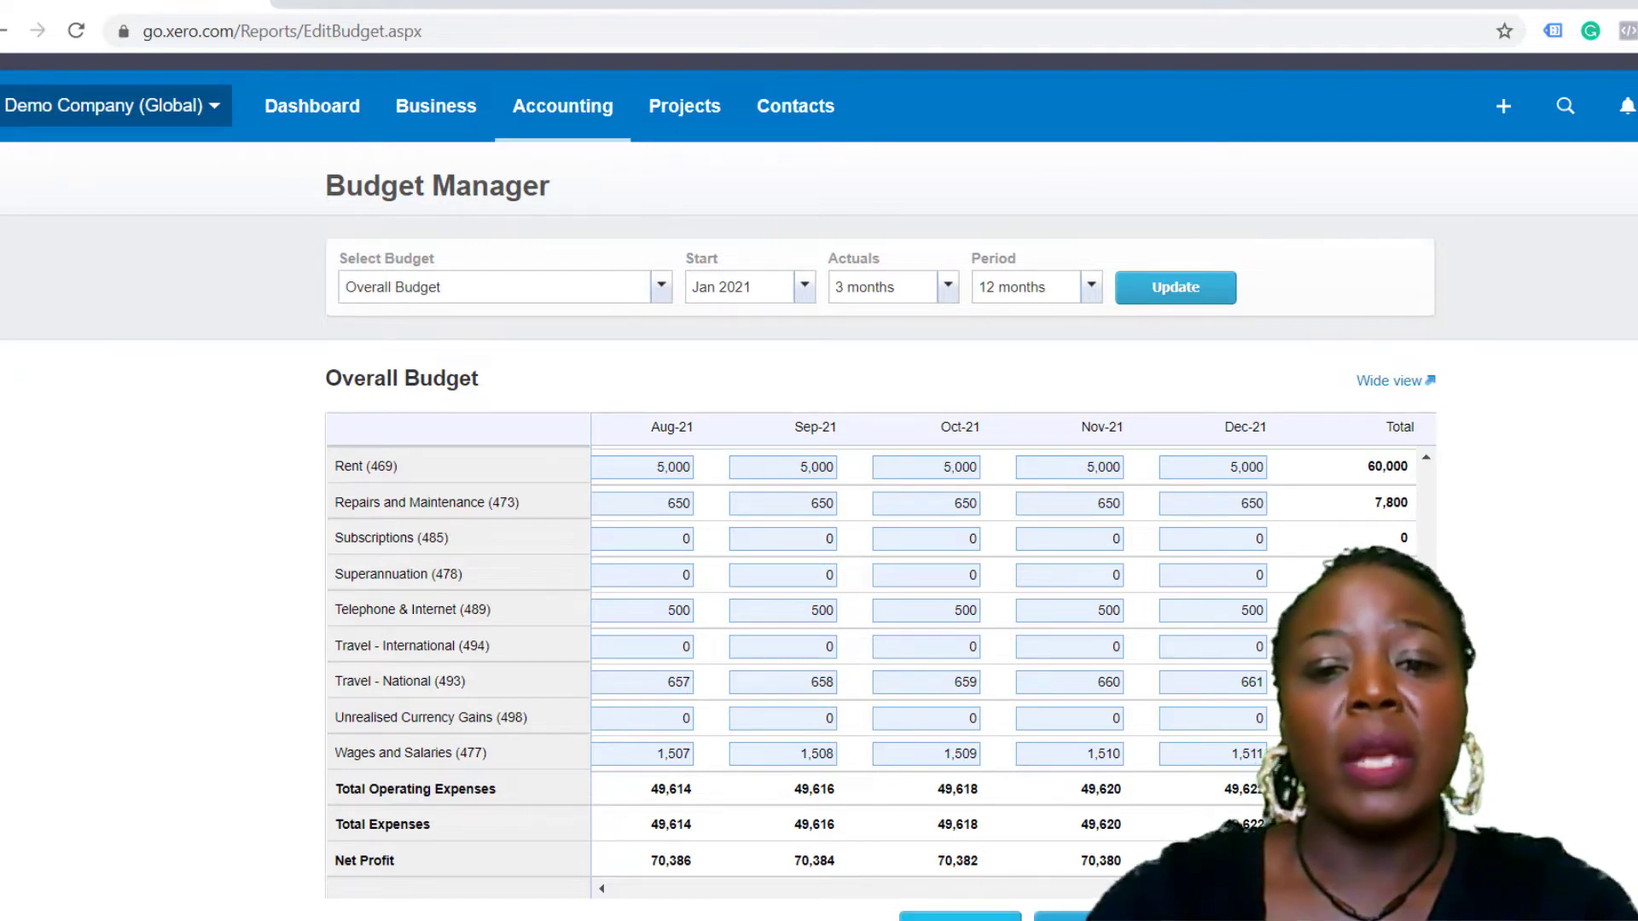
left_click(961, 918)
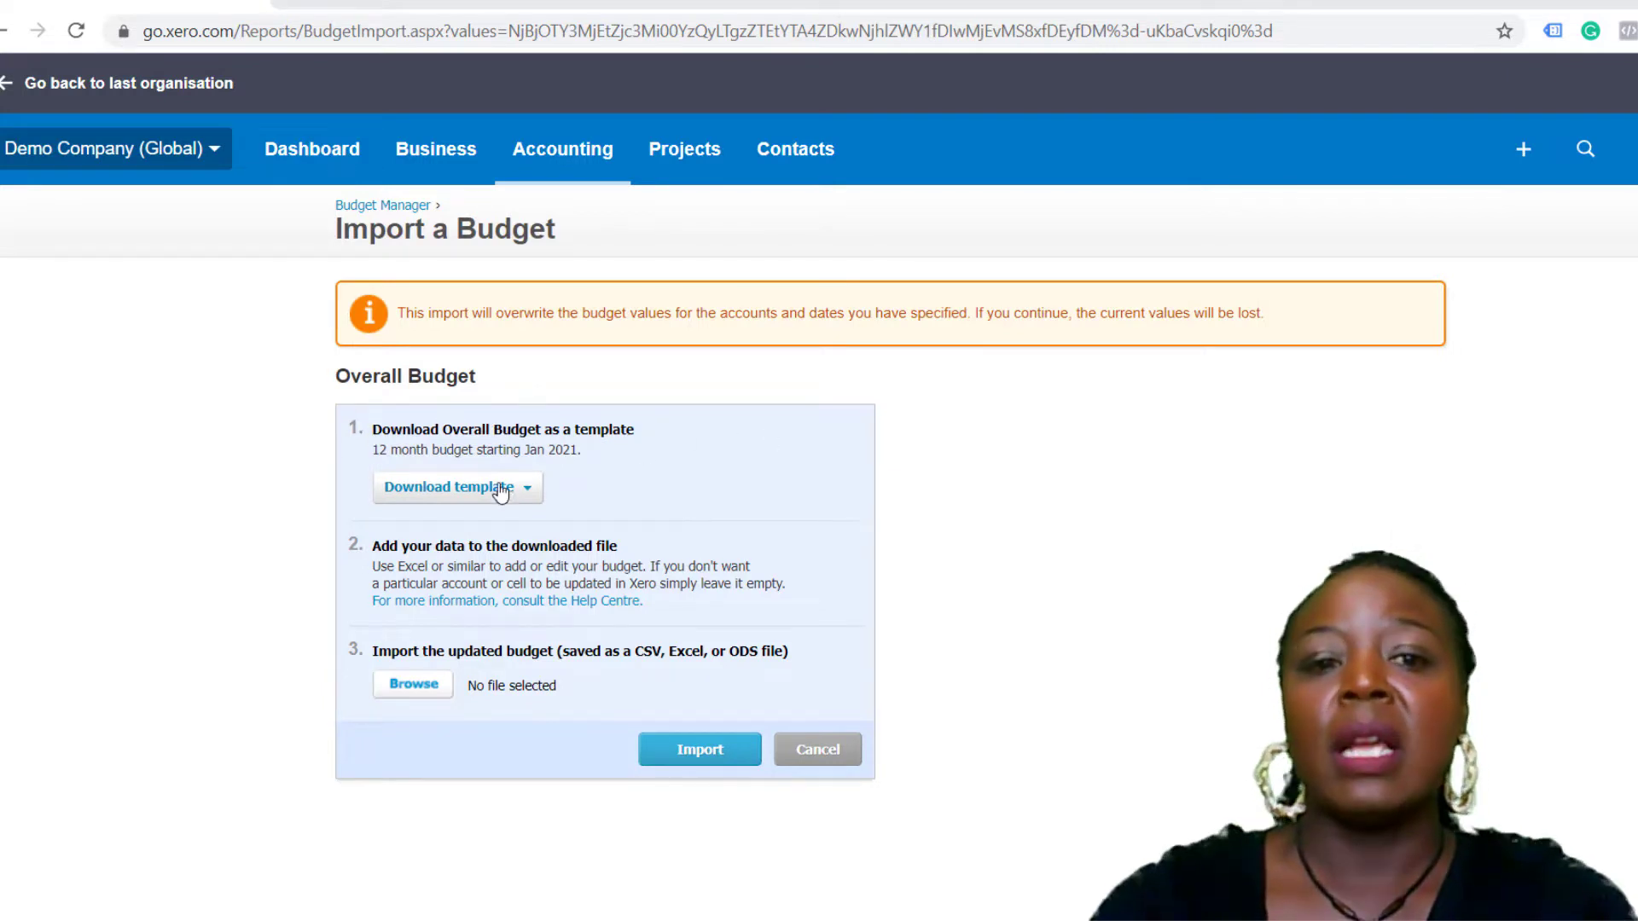
left_click(457, 490)
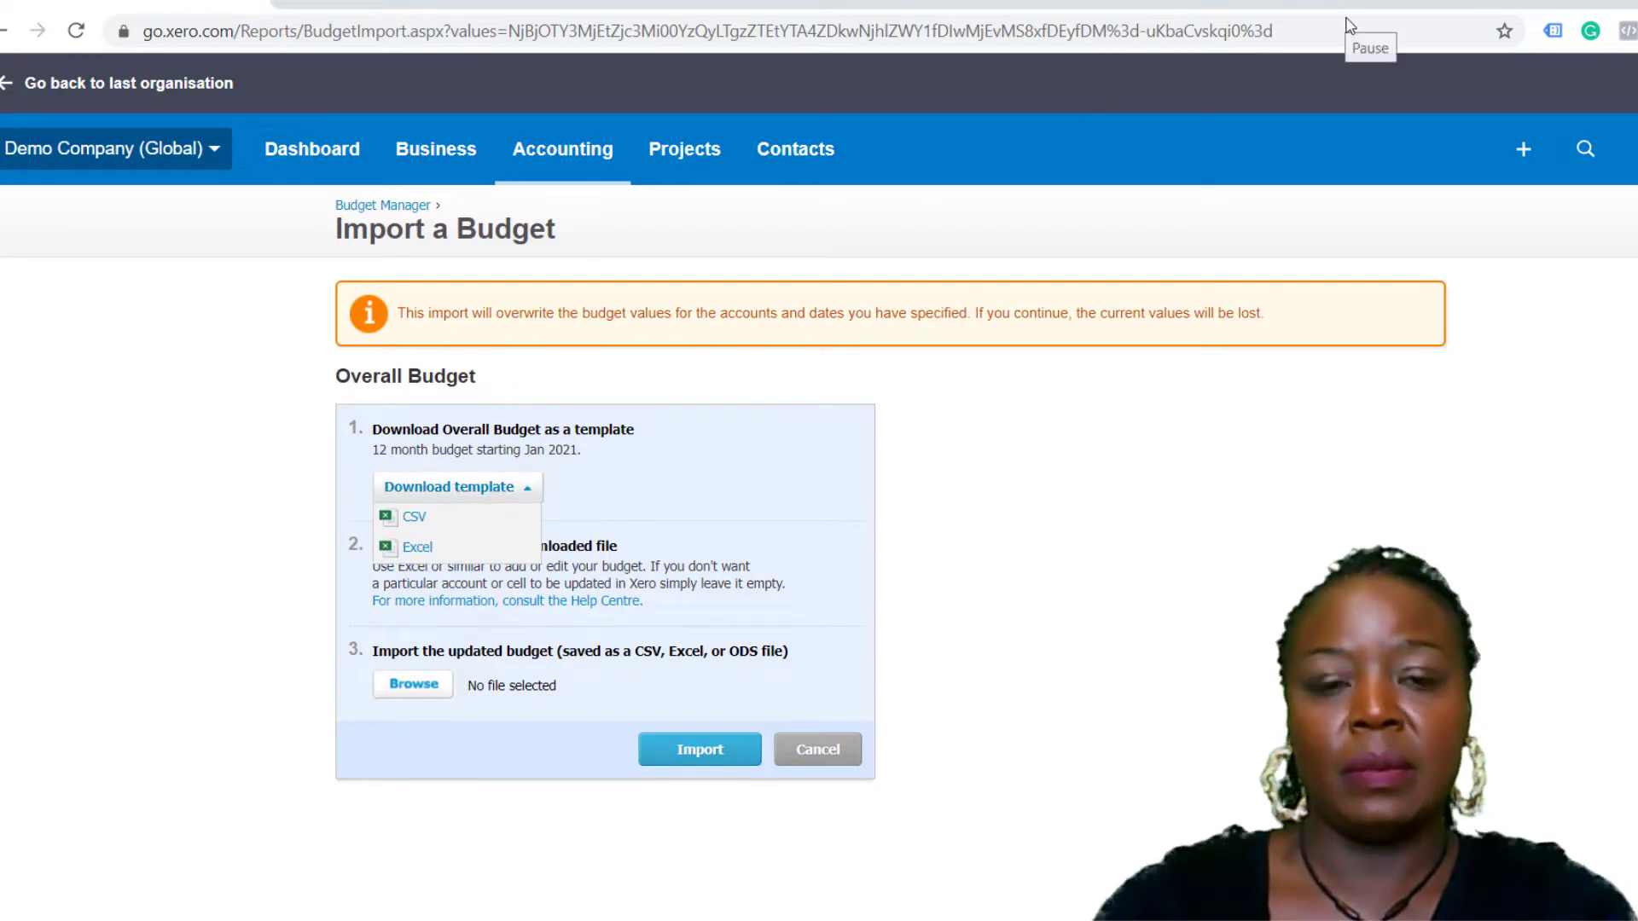
left_click(433, 551)
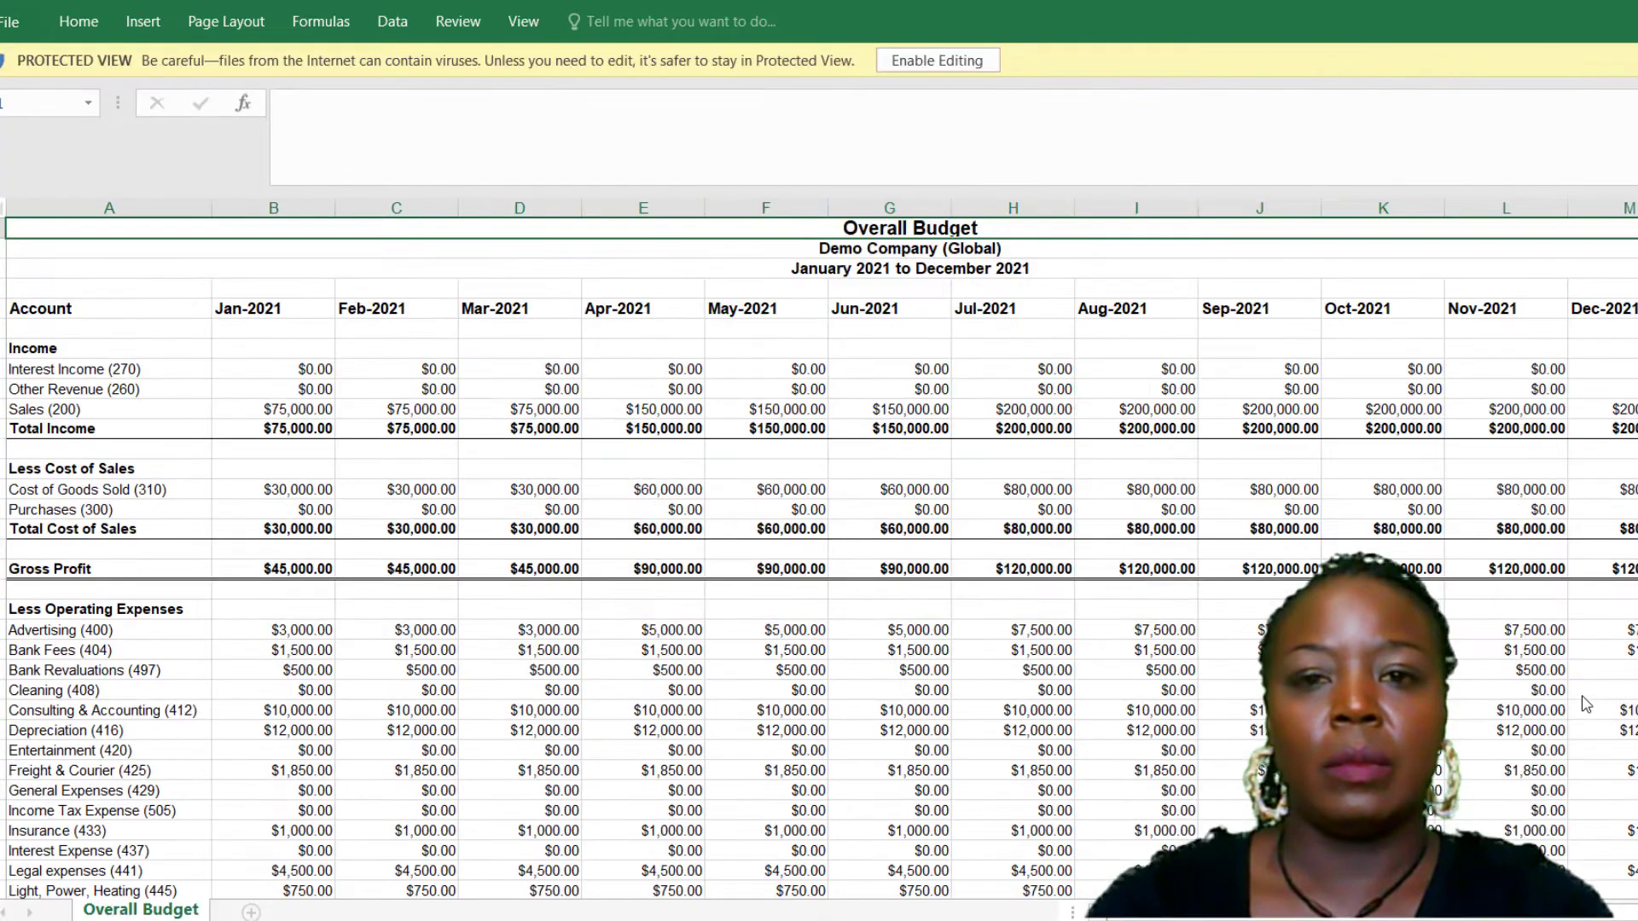
left_click(936, 66)
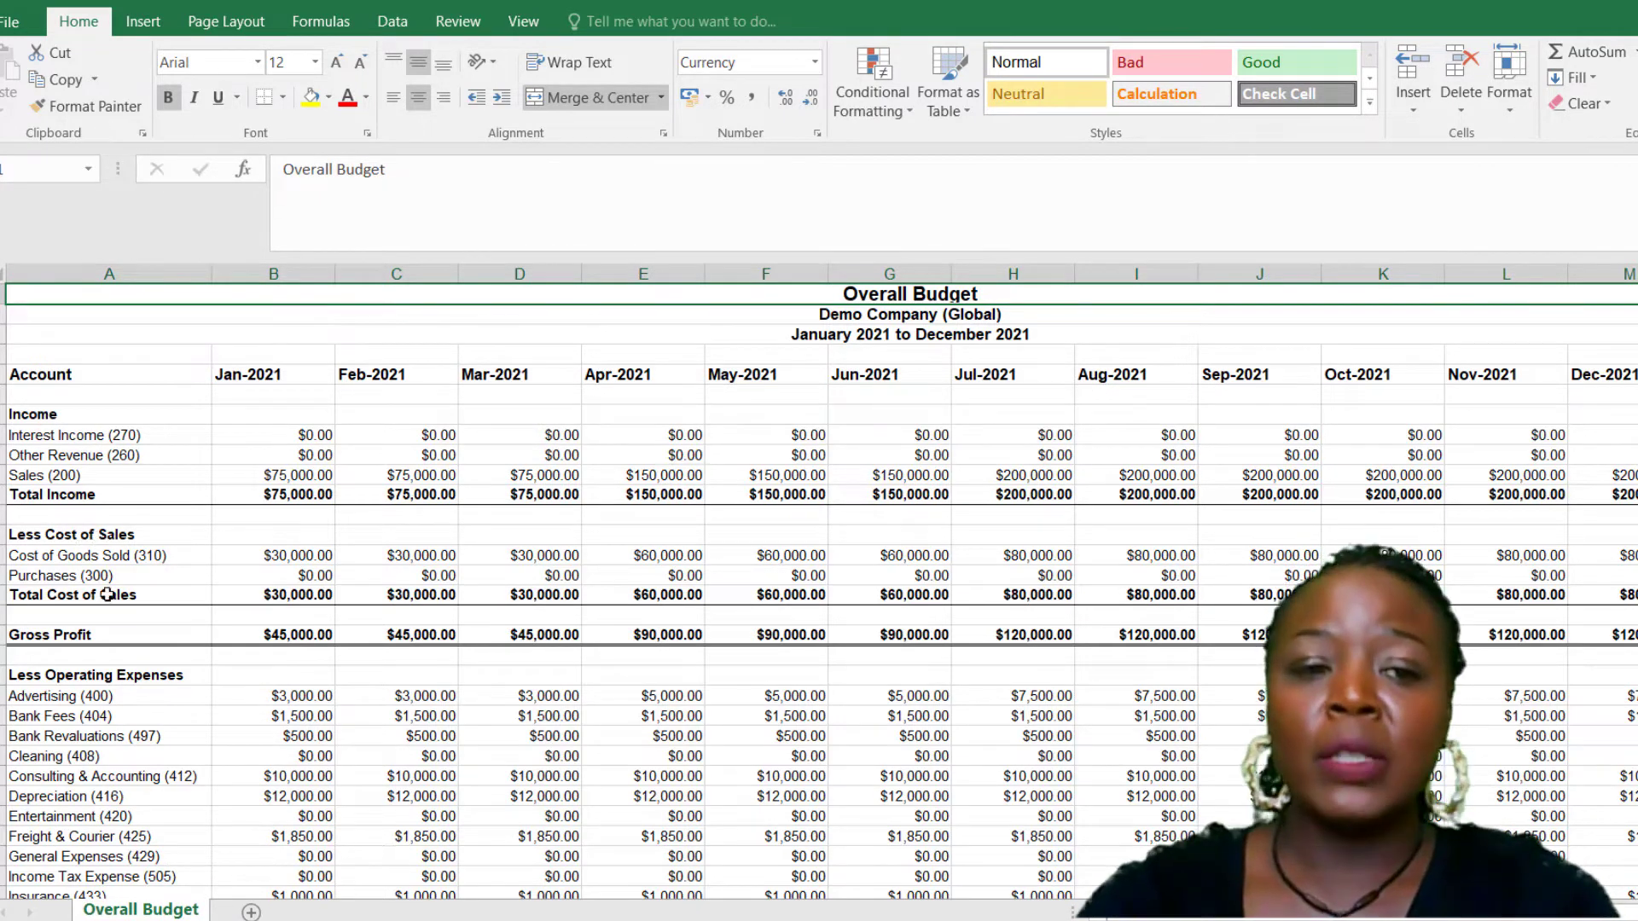
Step: Review the Overall Budget sheet's account structure, checking the Sales account and the monthly Advertising amounts
scroll(165, 688, "down", 3)
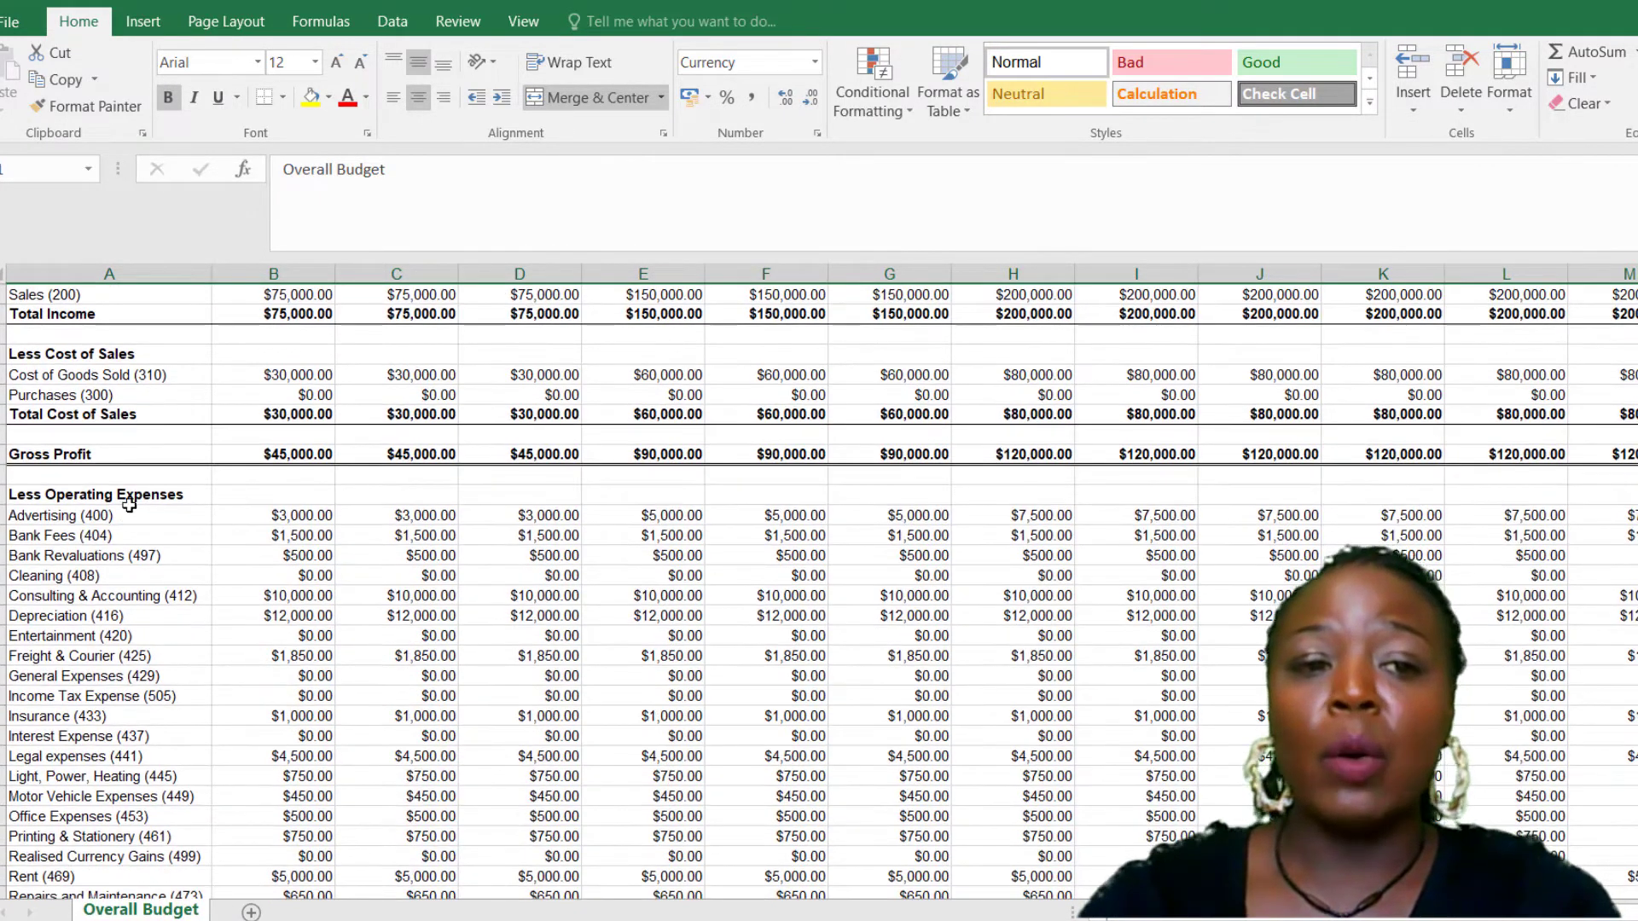
scroll(119, 597, "down", 2)
scroll(119, 598, "down", 6)
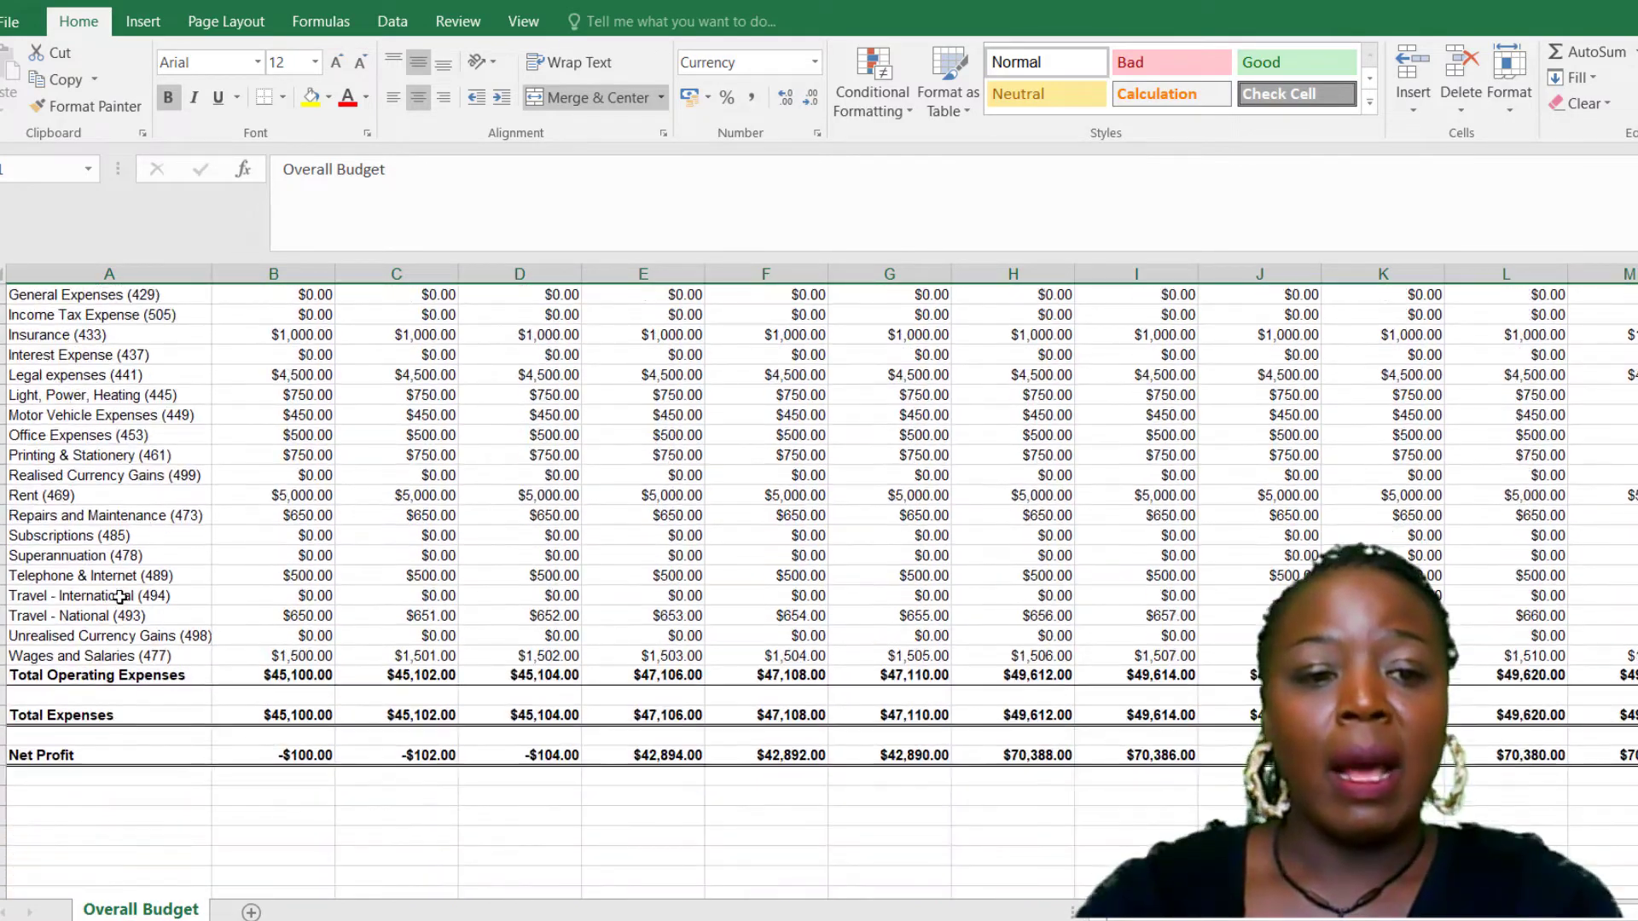
scroll(115, 718, "up", 10)
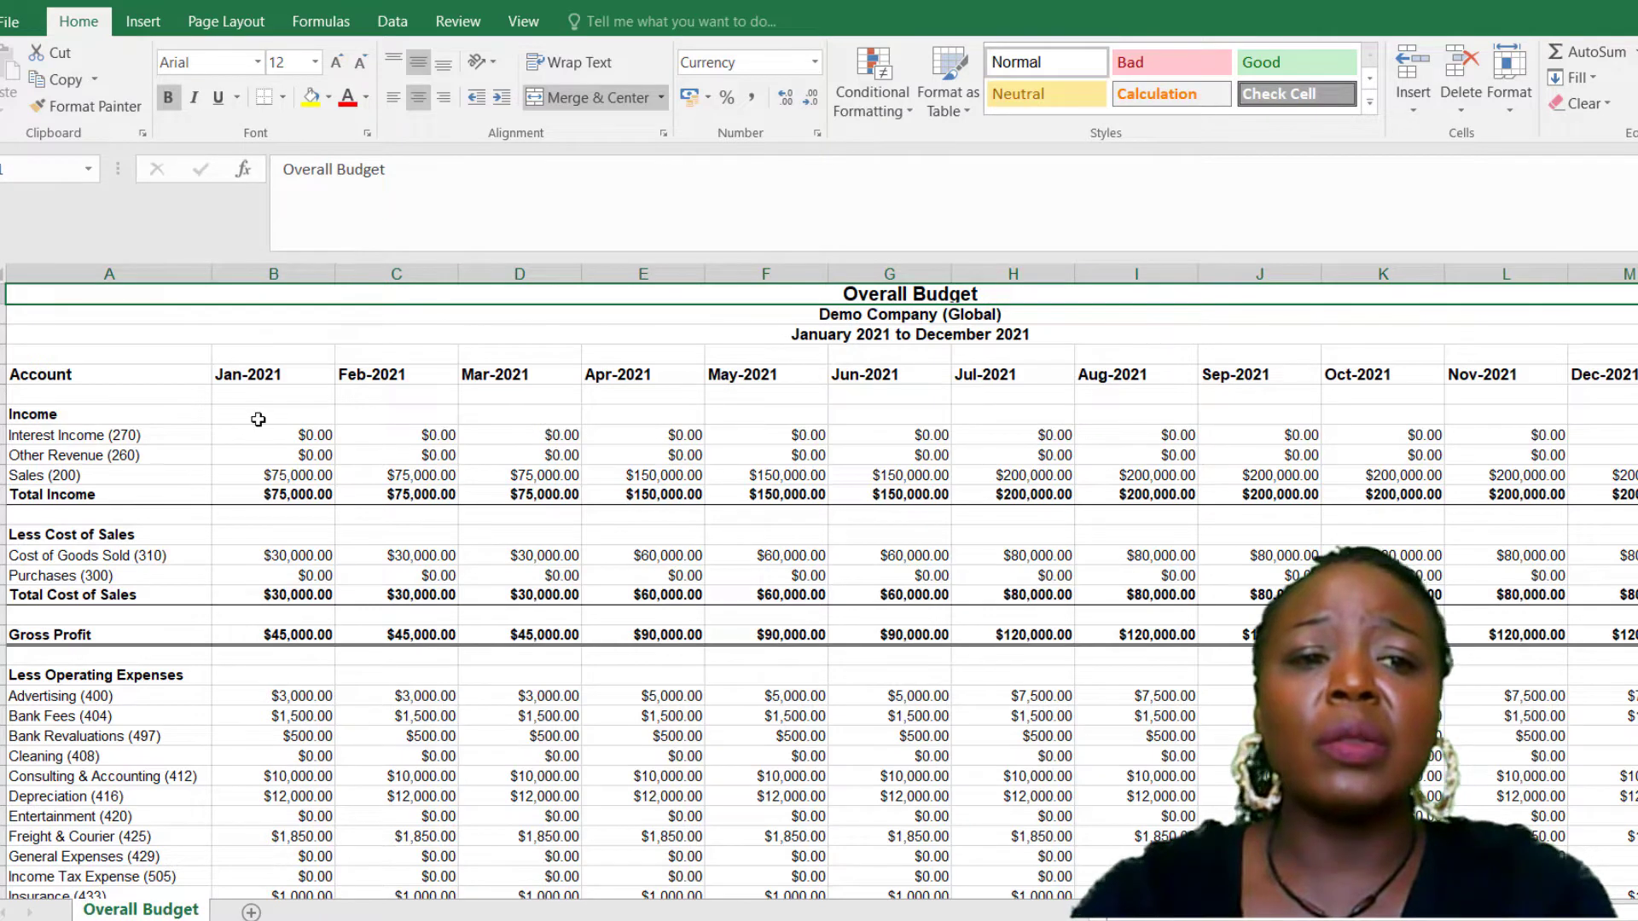
left_click(49, 478)
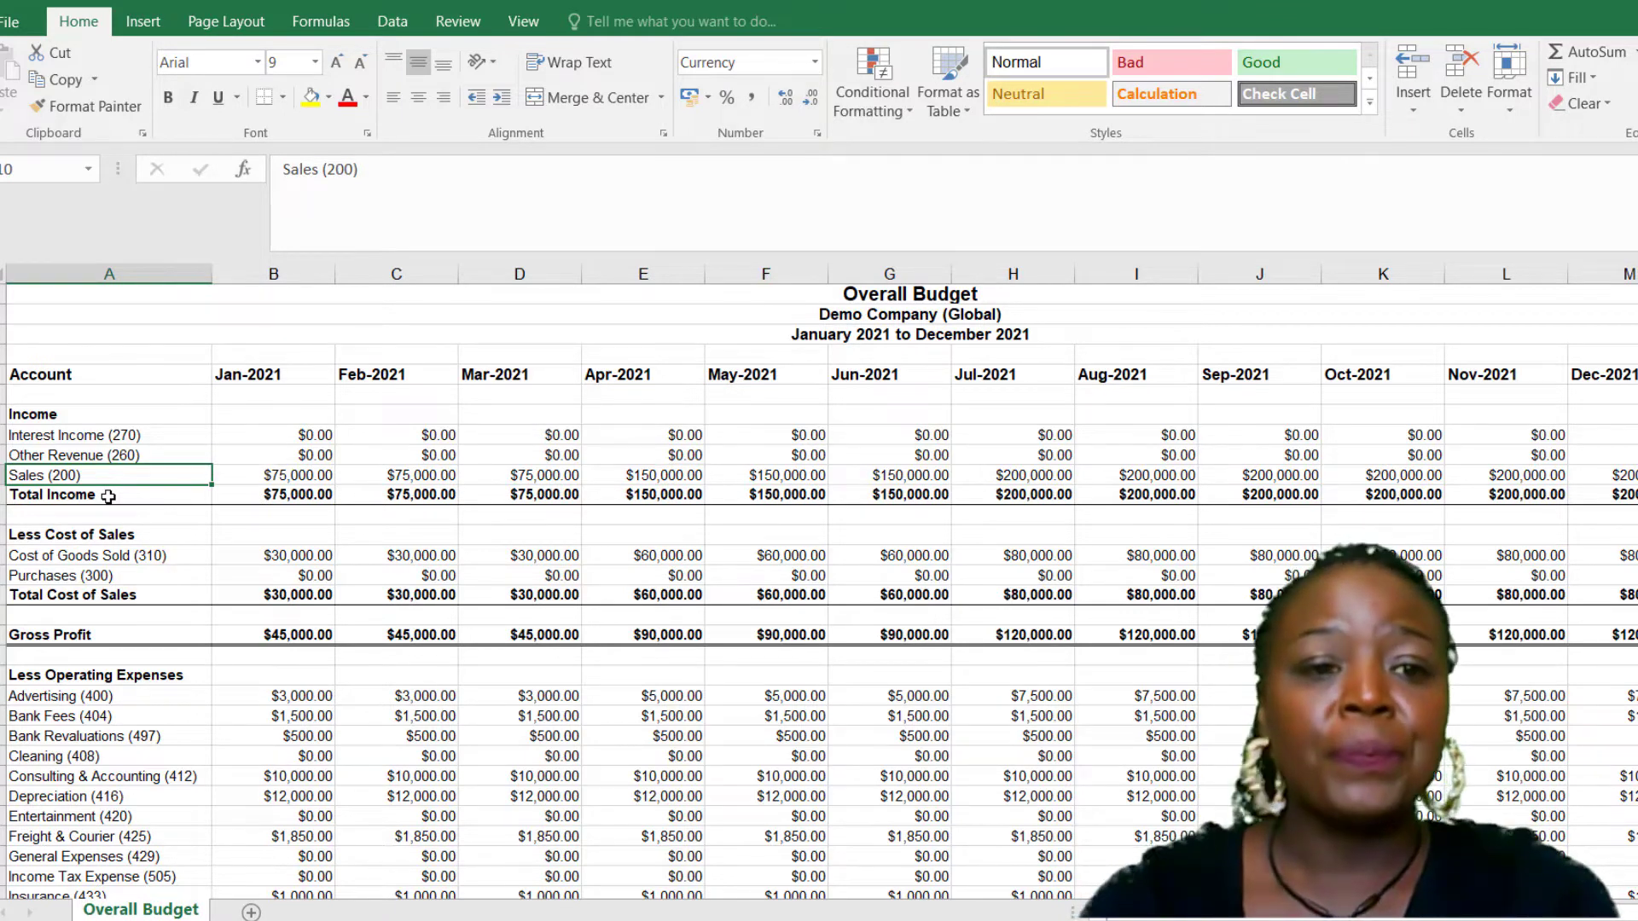
scroll(108, 497, "down", 1)
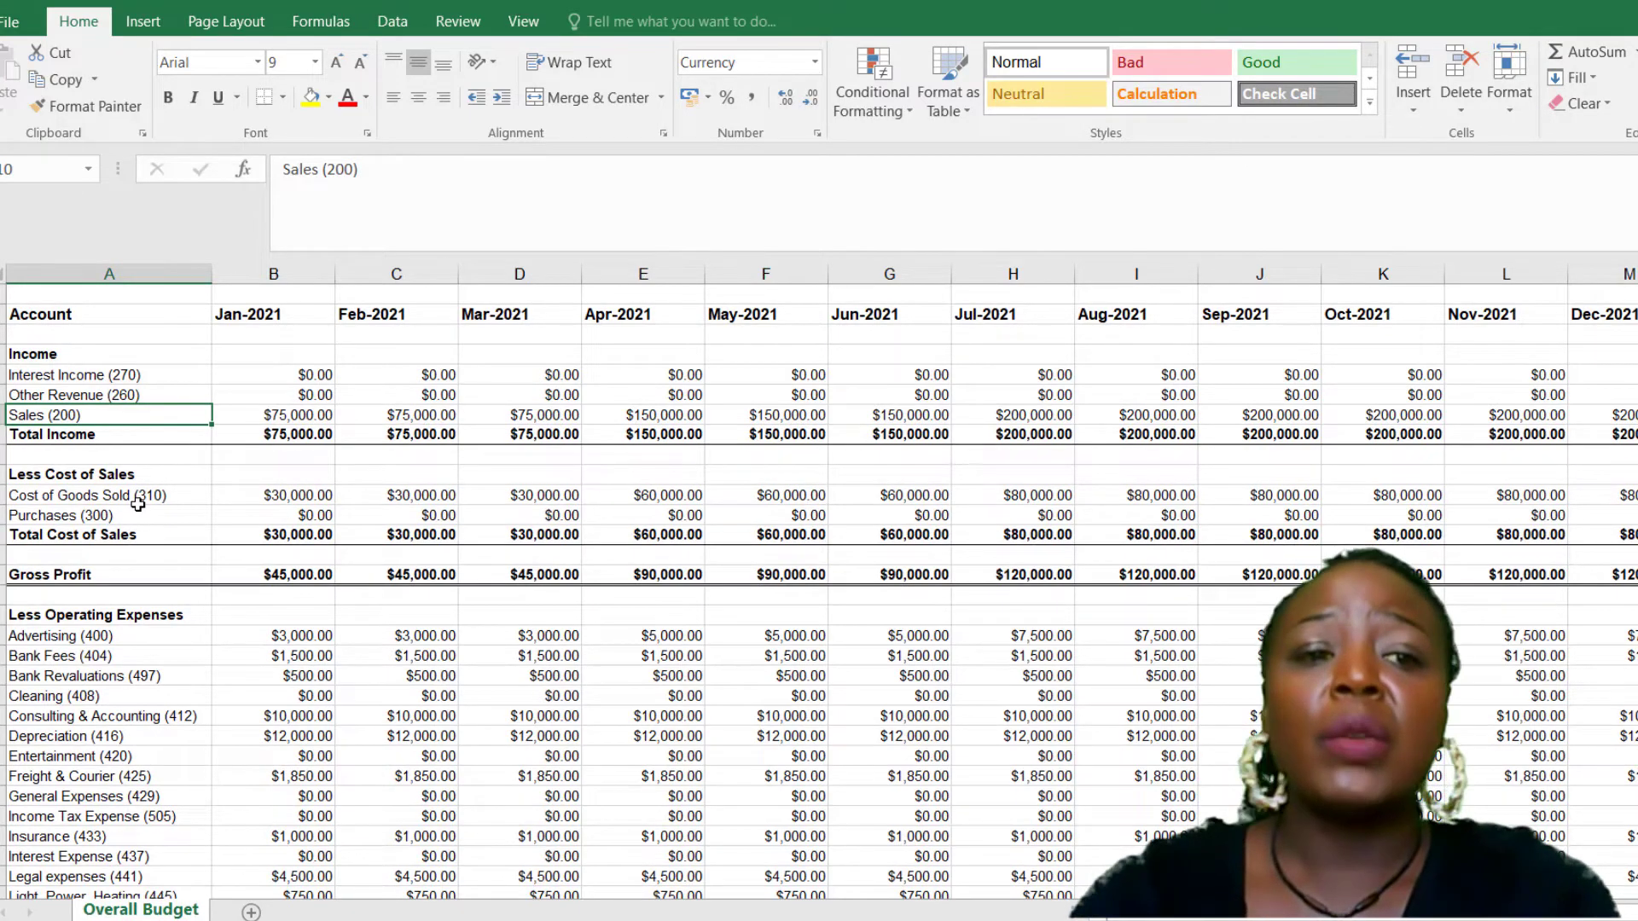
scroll(139, 507, "down", 2)
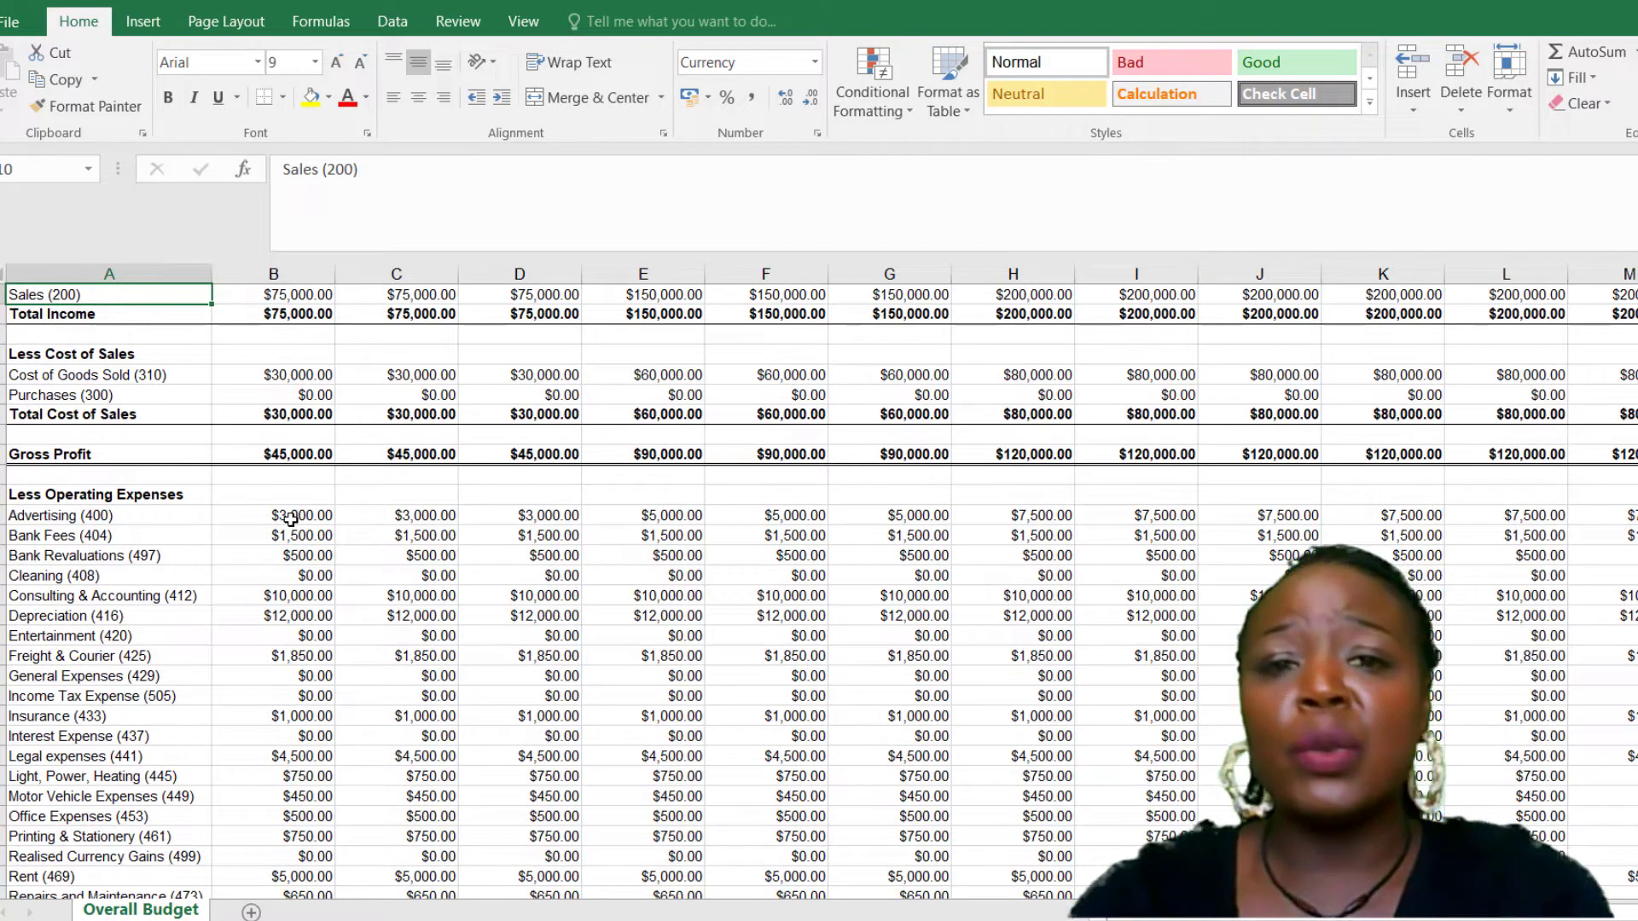
left_click(82, 522)
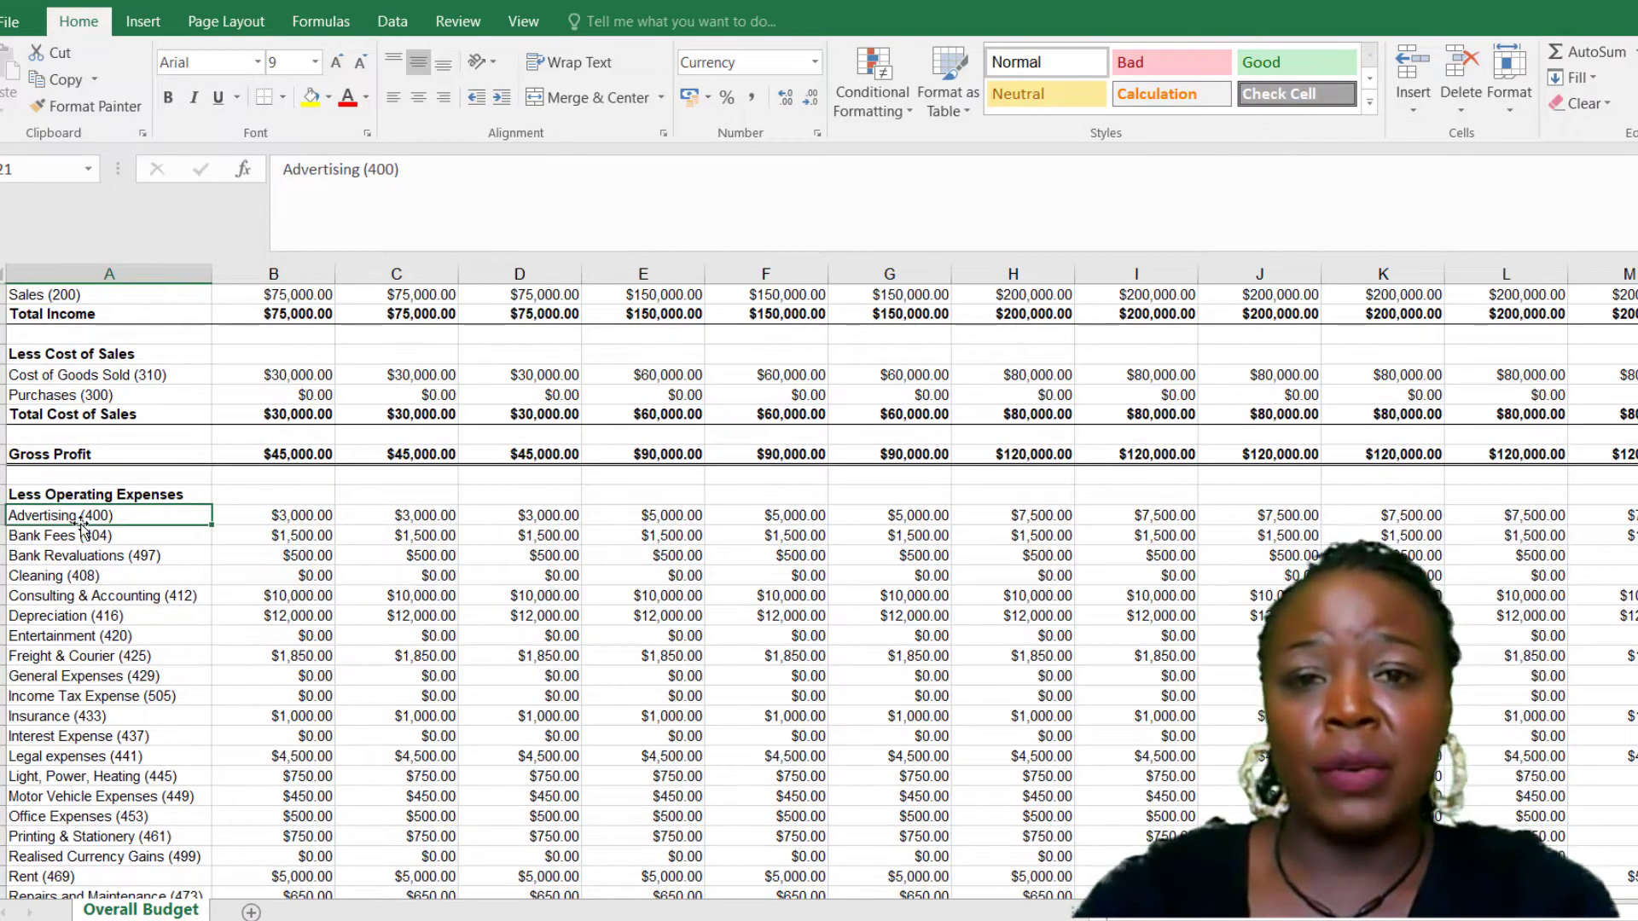
left_click(294, 517)
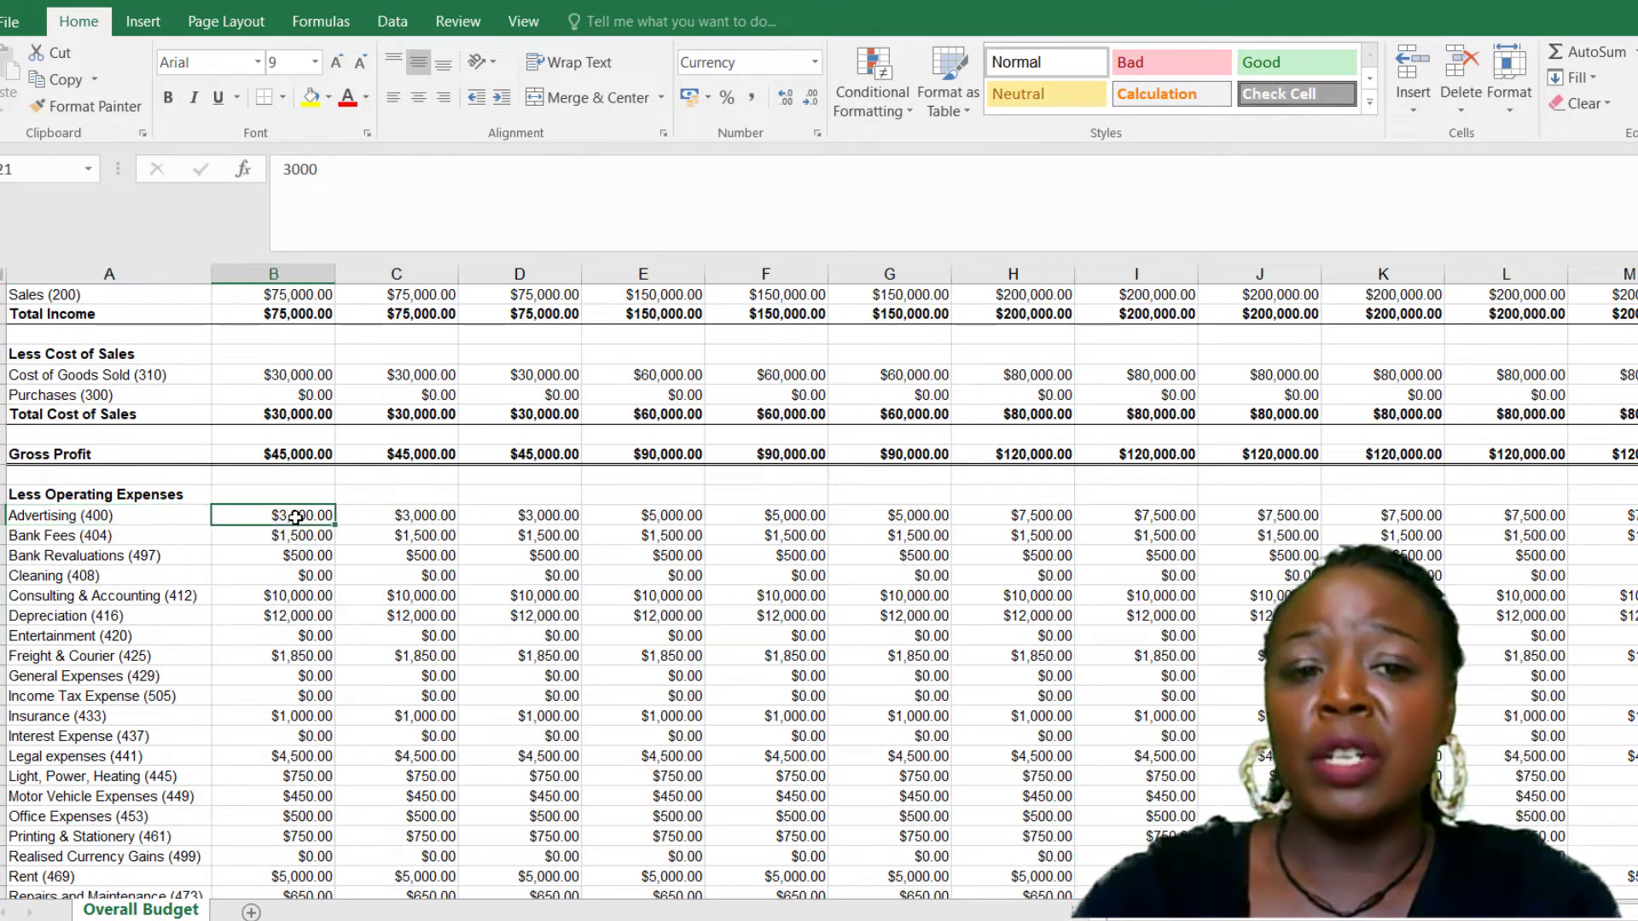
left_click(417, 513)
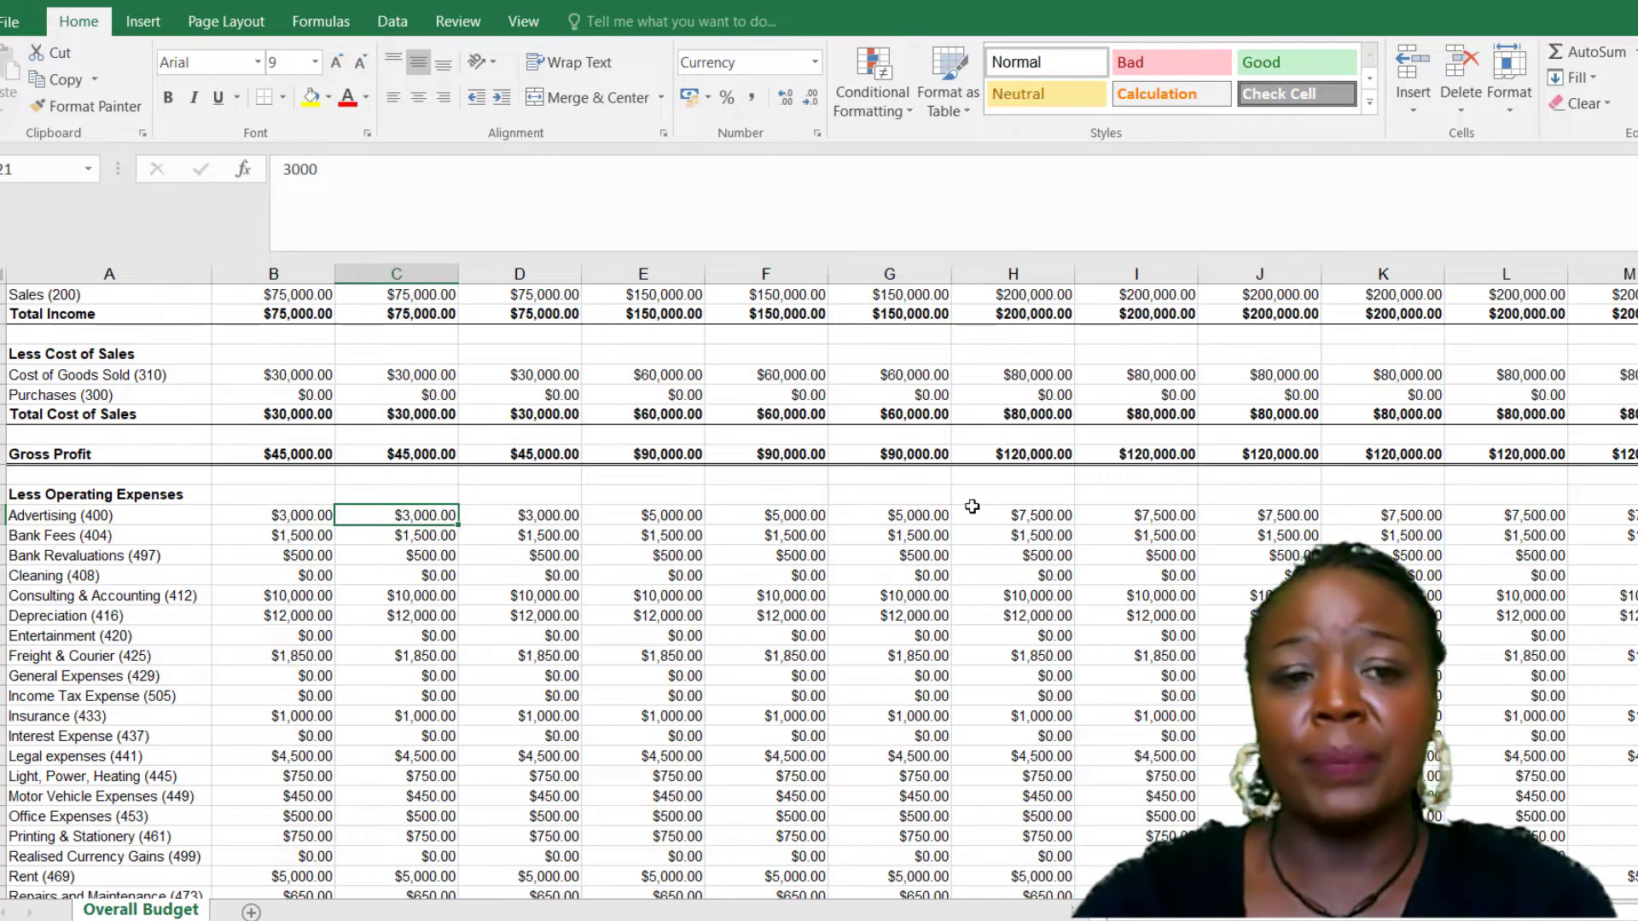
Step: Examine the remaining operating expenses and the Net Profit row, including January's formula, and return to the January sales figure
scroll(107, 523, "down", 3)
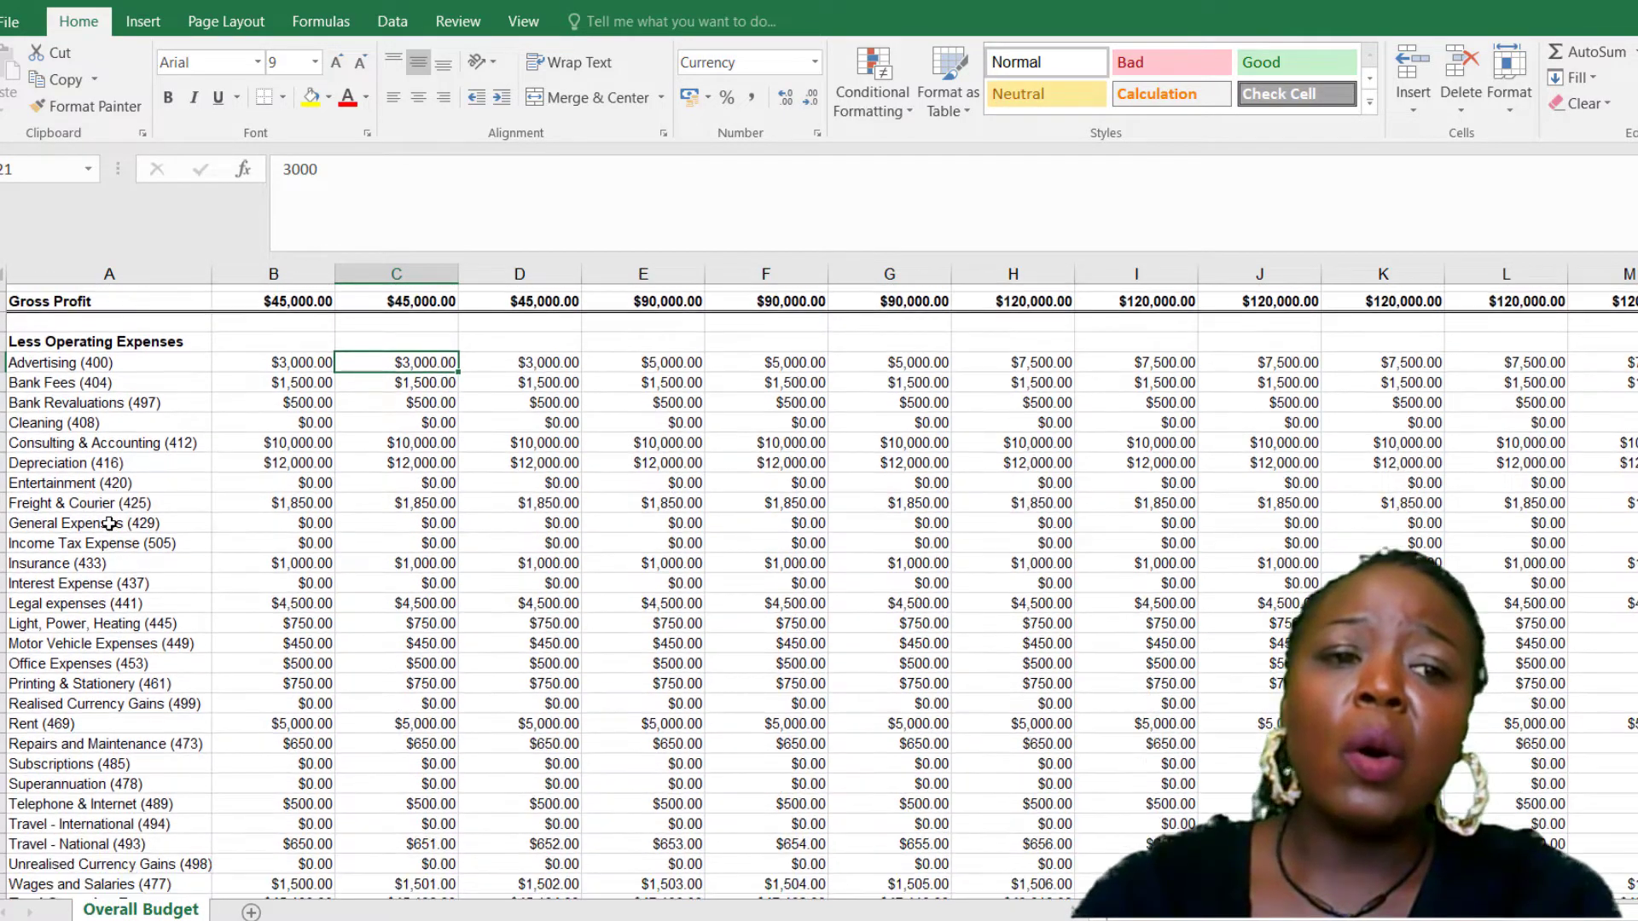
scroll(109, 523, "down", 2)
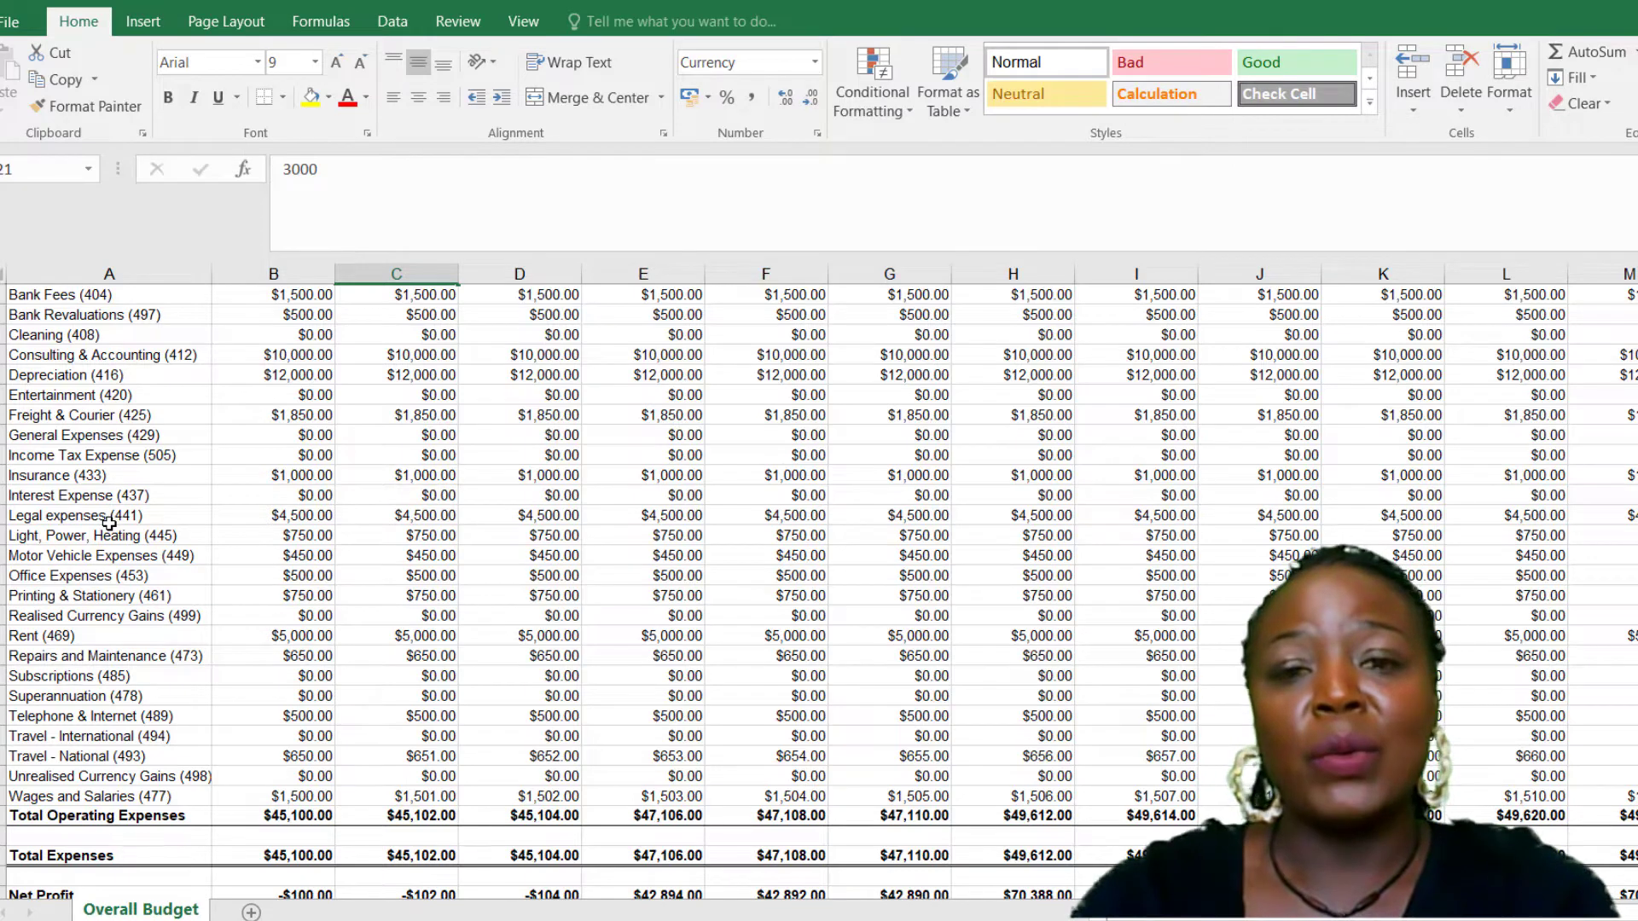
scroll(108, 523, "down", 3)
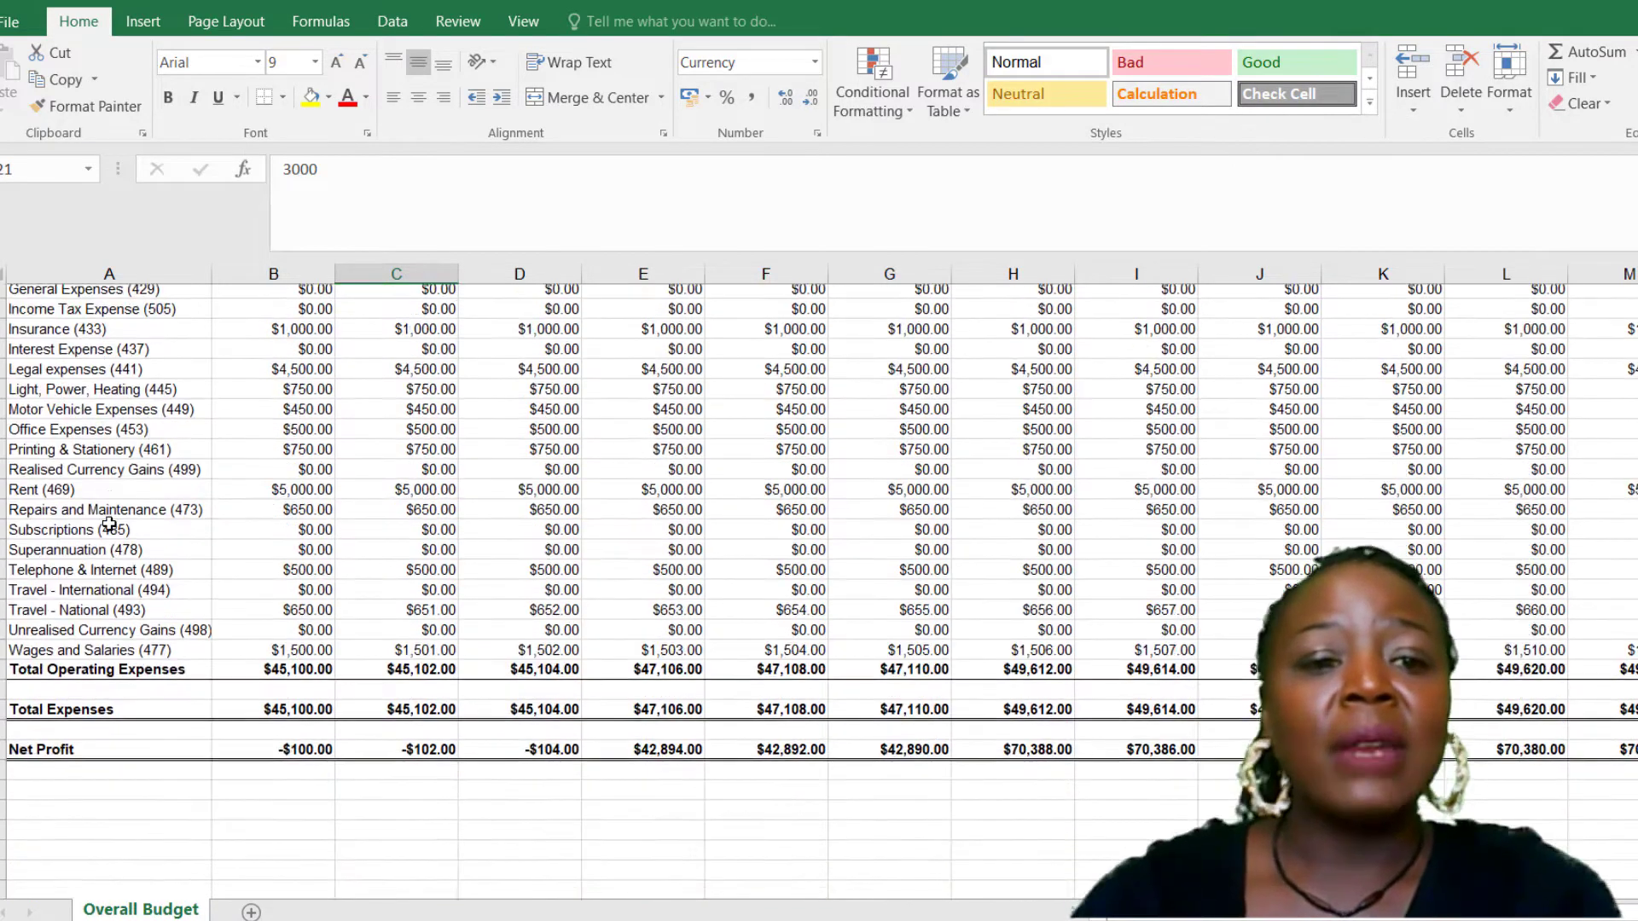
left_click(294, 715)
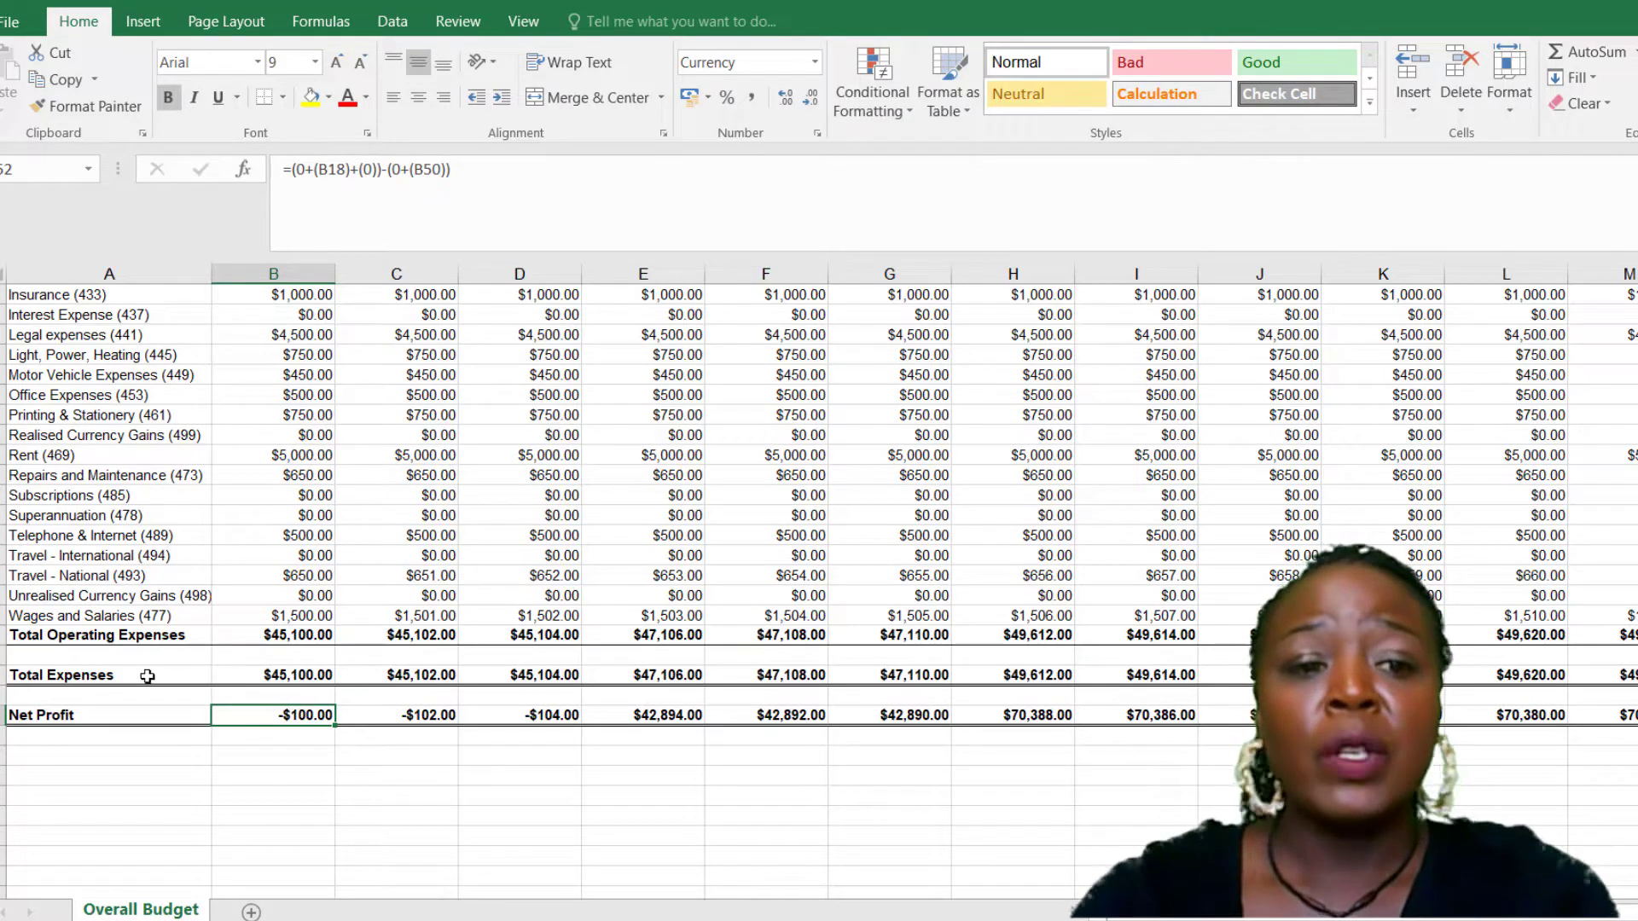
left_click(2, 714)
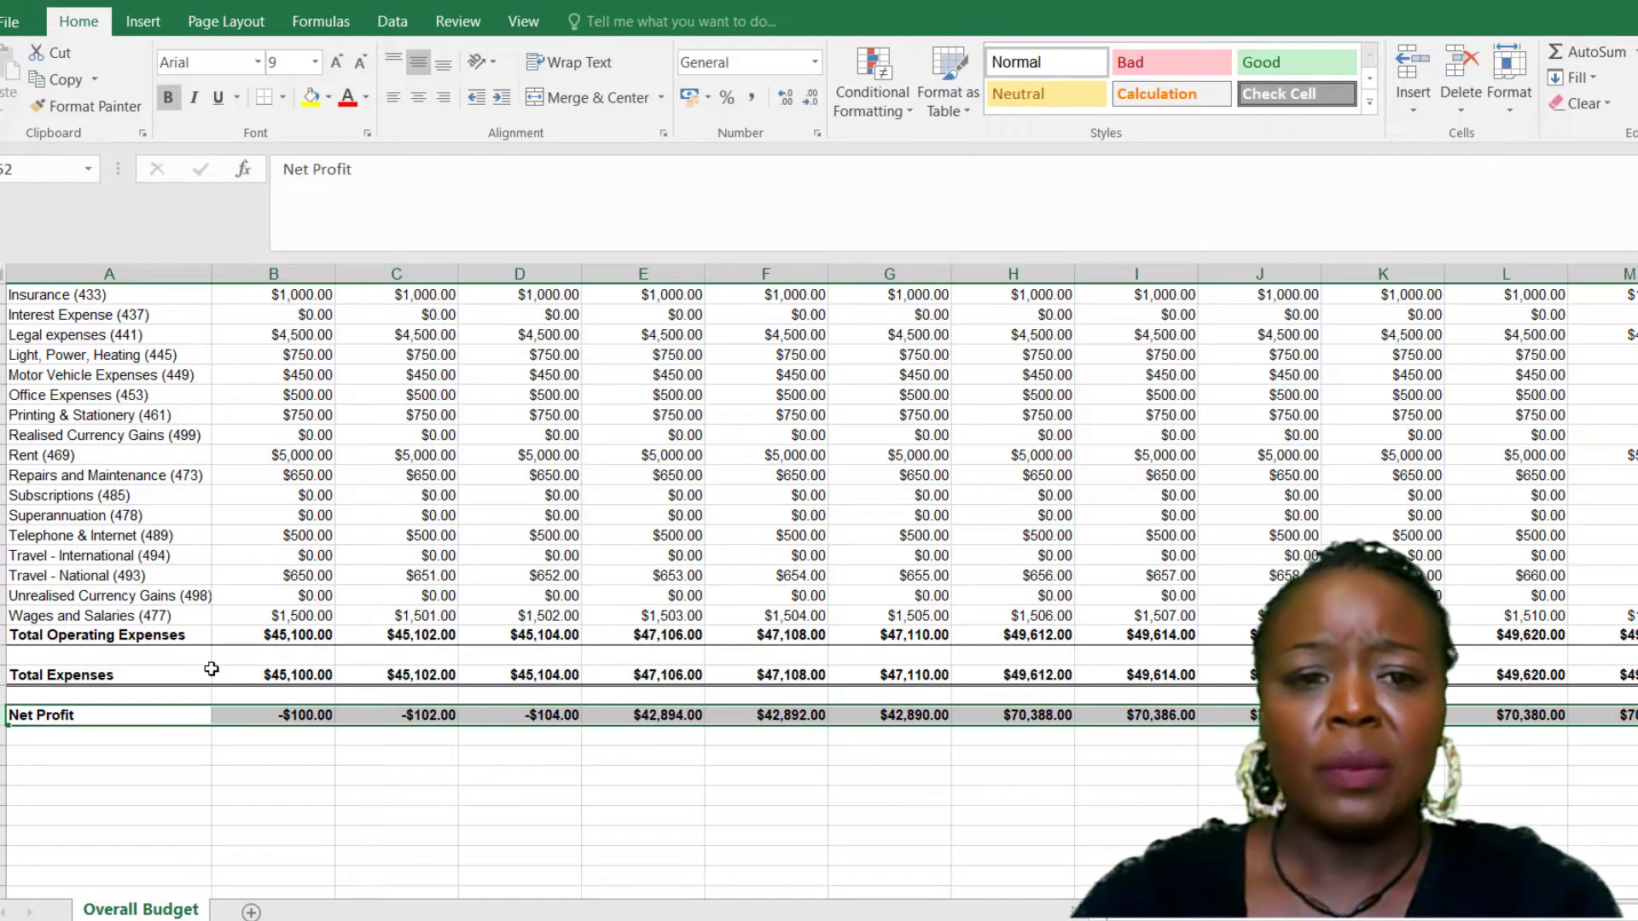
left_click(311, 717)
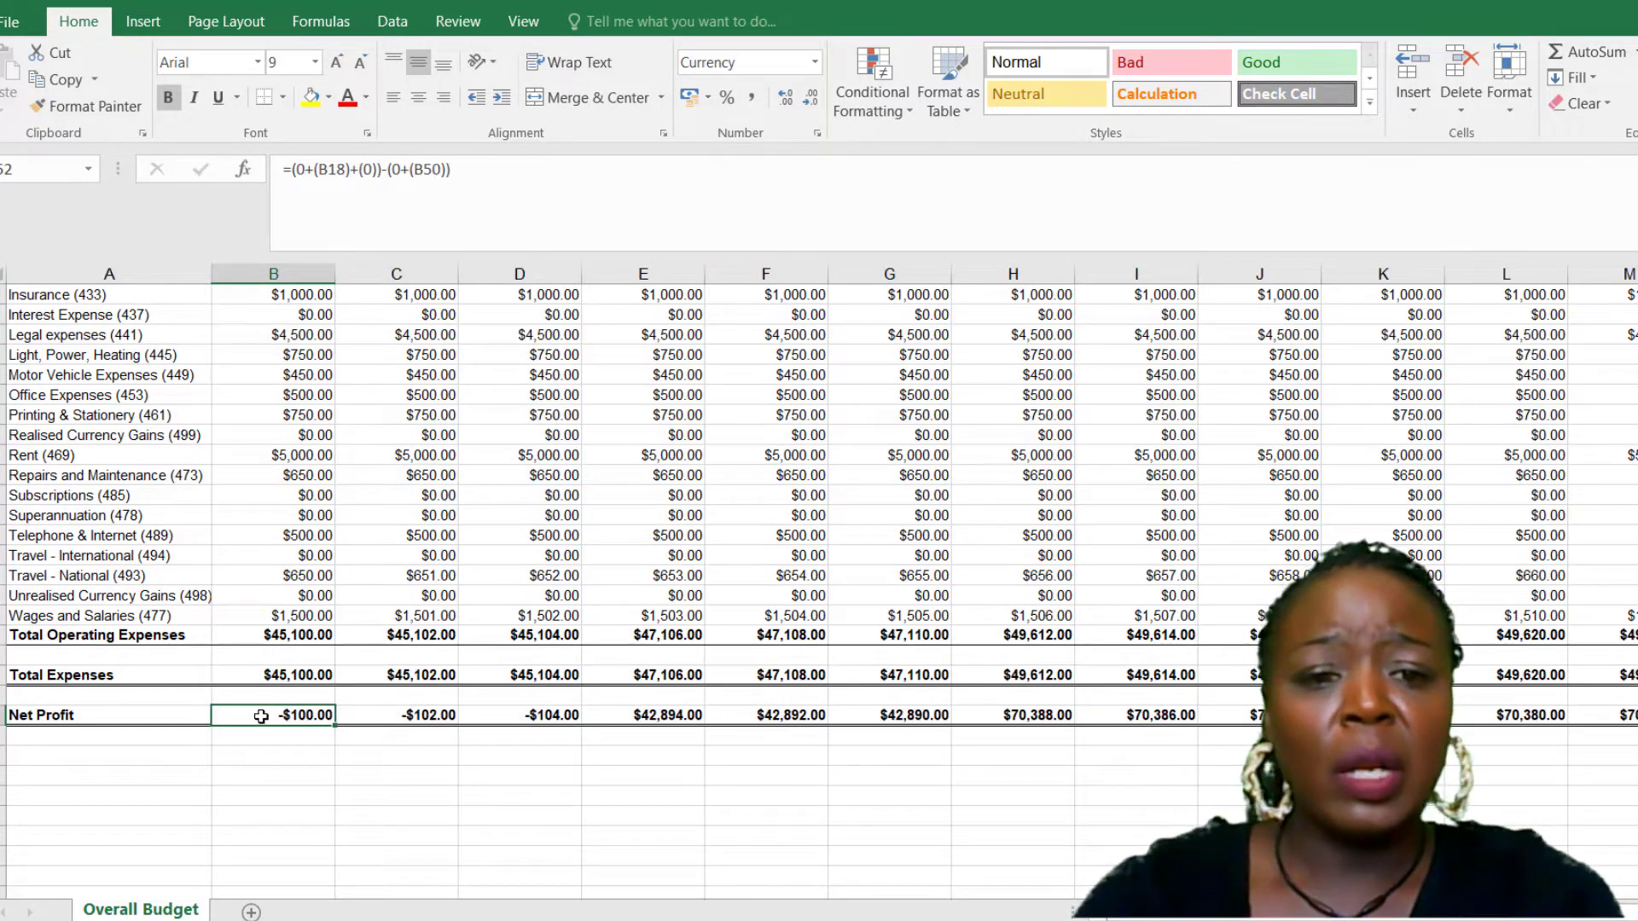
left_click(3, 715)
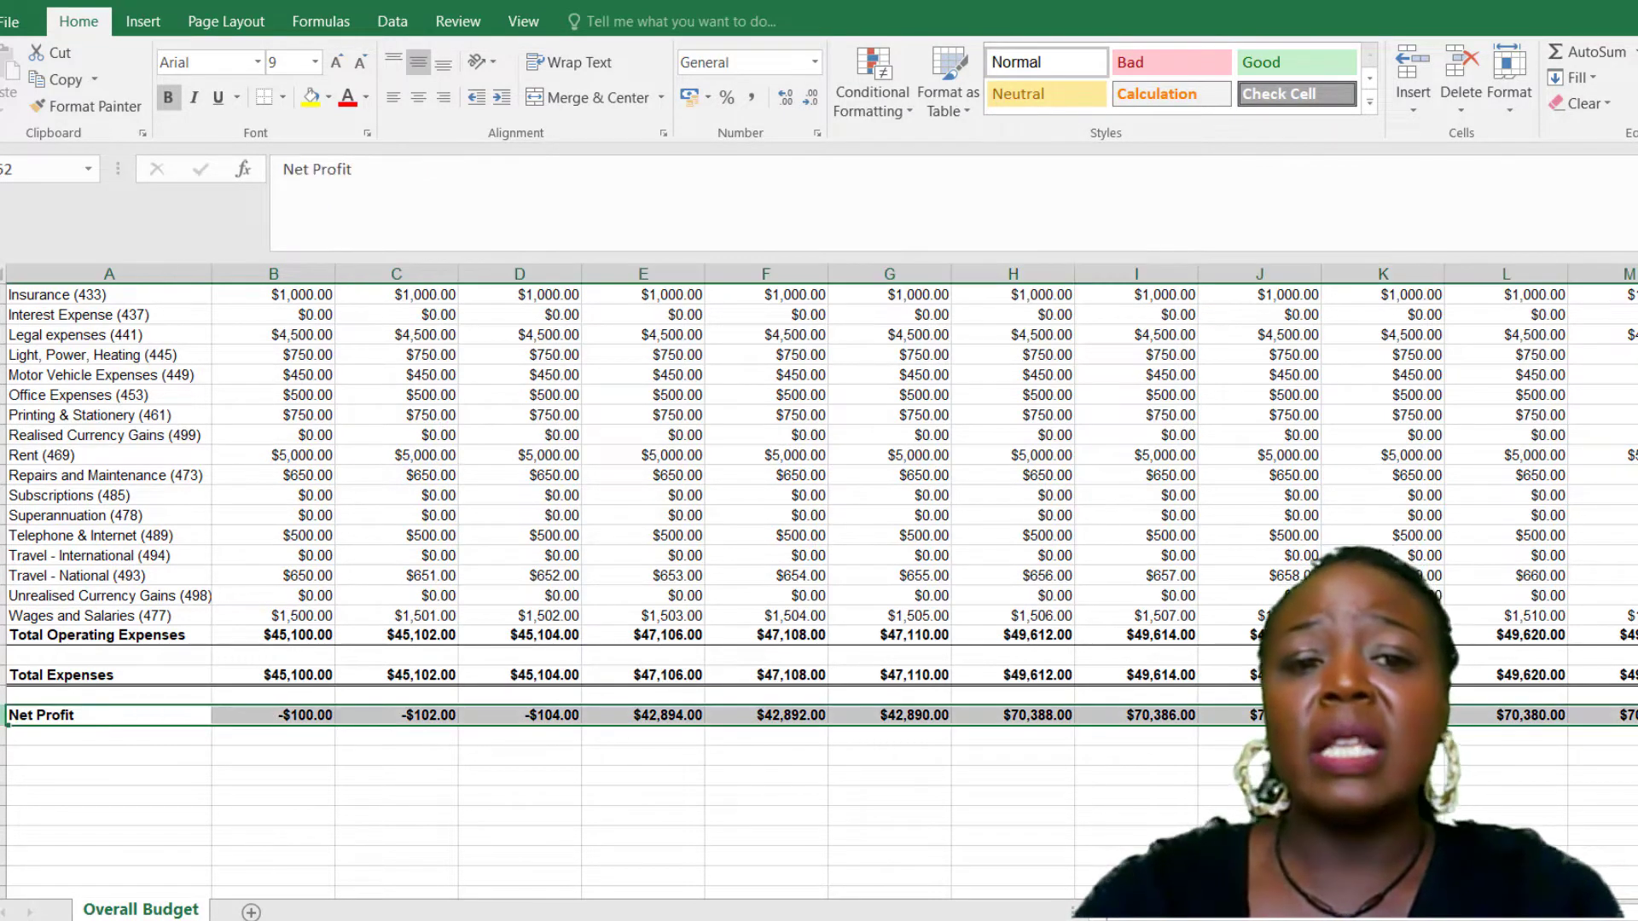
scroll(512, 623, "up", 4)
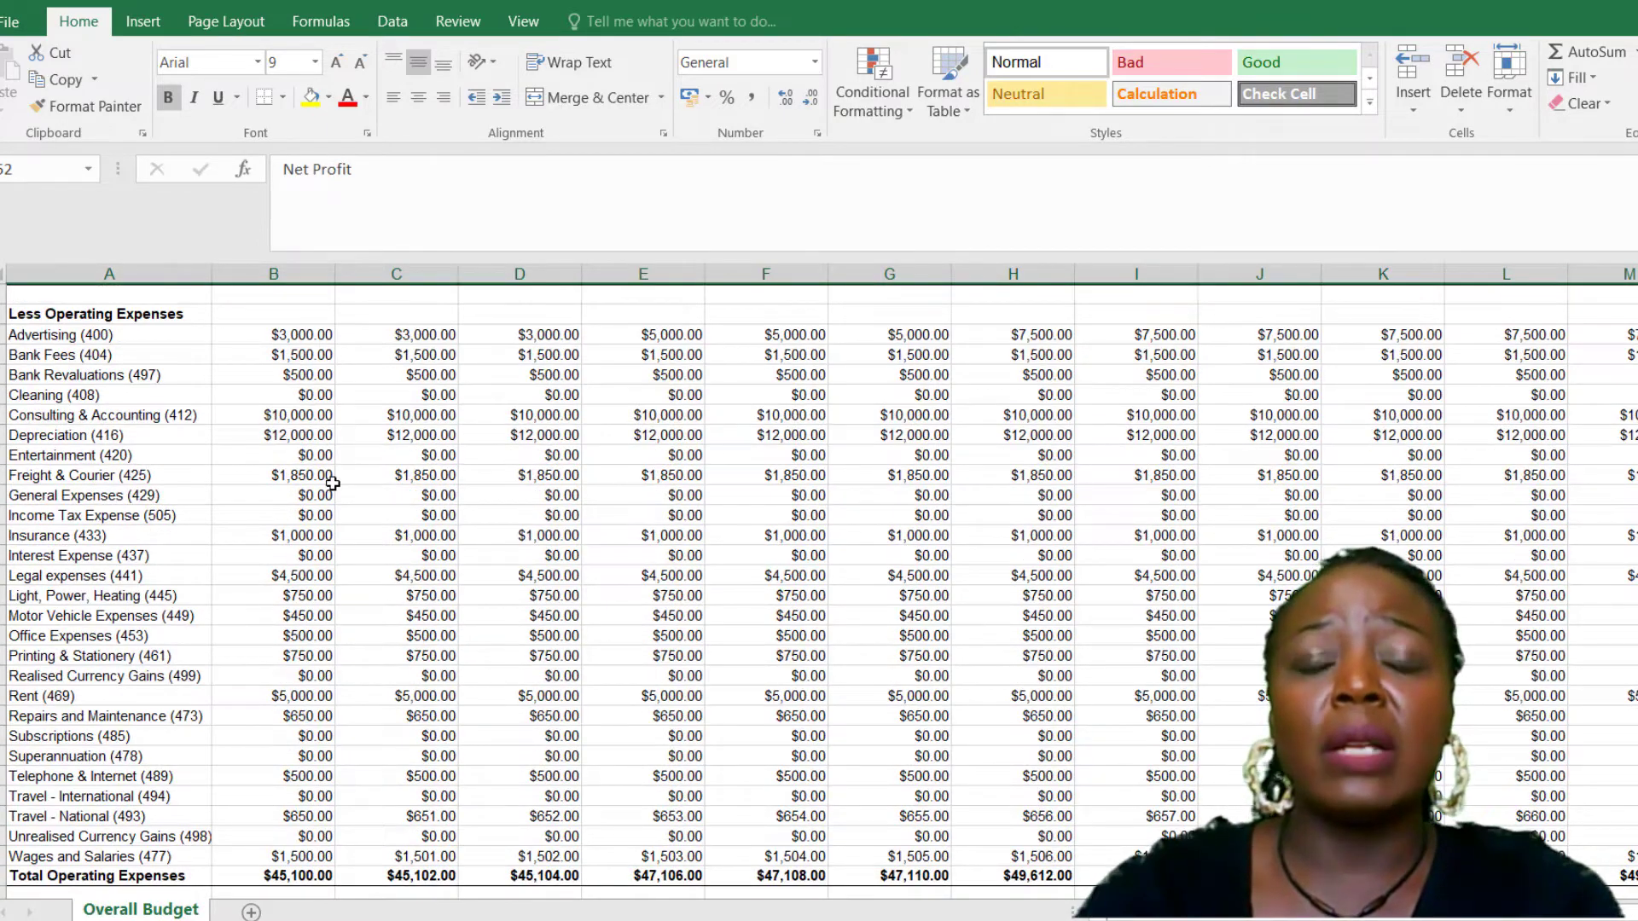
scroll(483, 537, "up", 4)
scroll(483, 537, "up", 2)
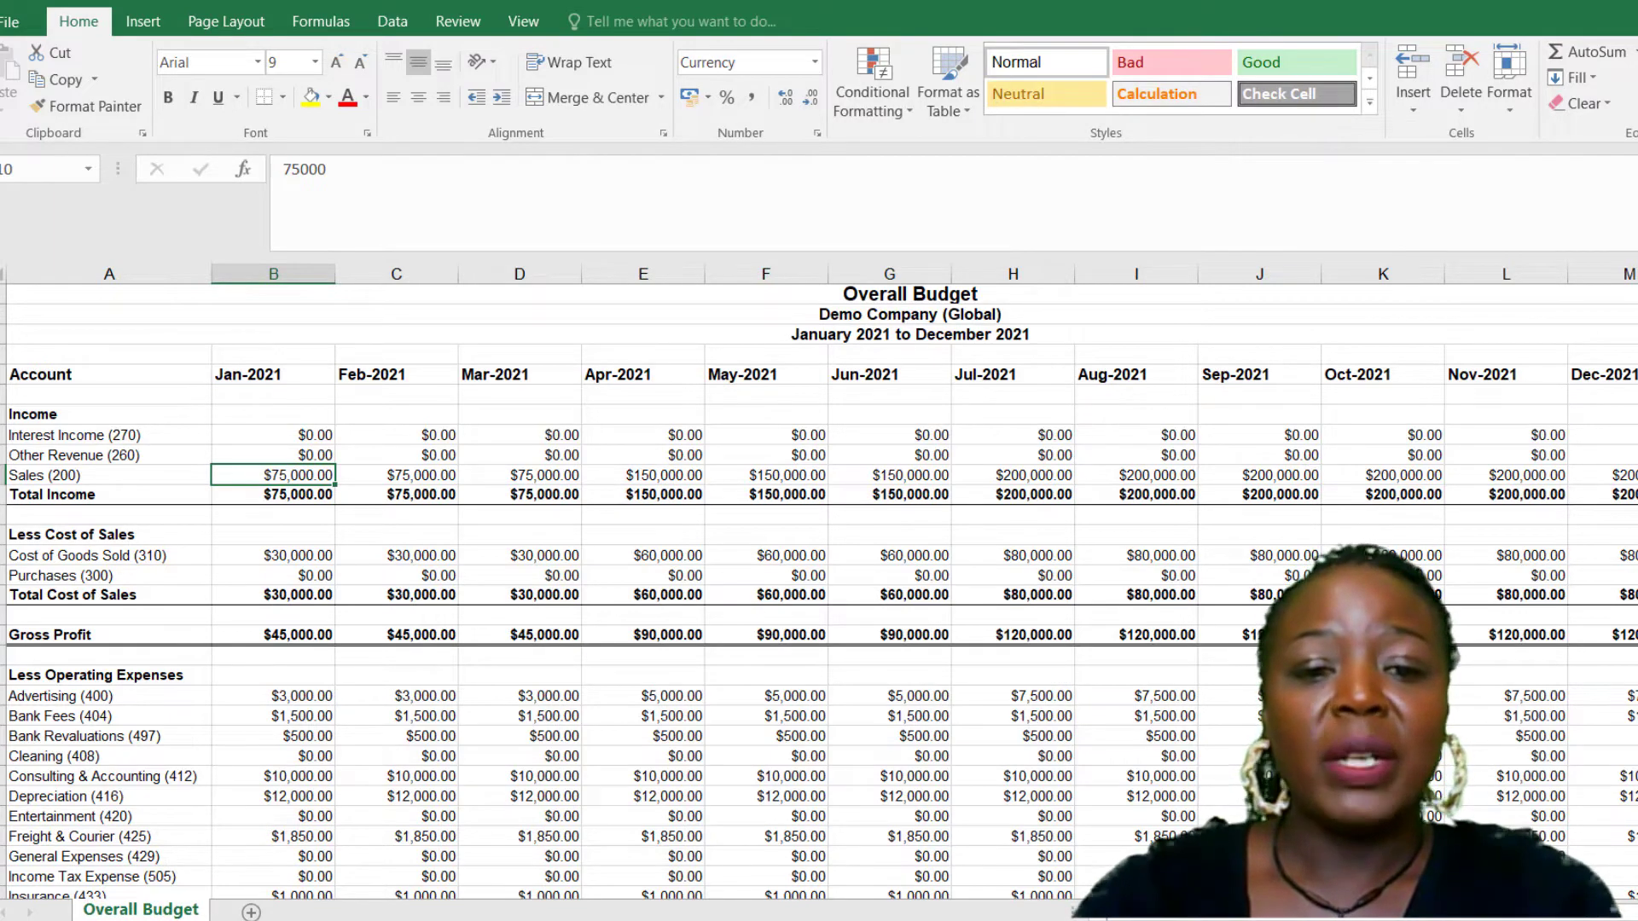
Step: Switch back to Xero, import the Overall Budget workbook from the Budgeting 2022 folder, and confirm it as the Overall Budget
key("alt+Tab")
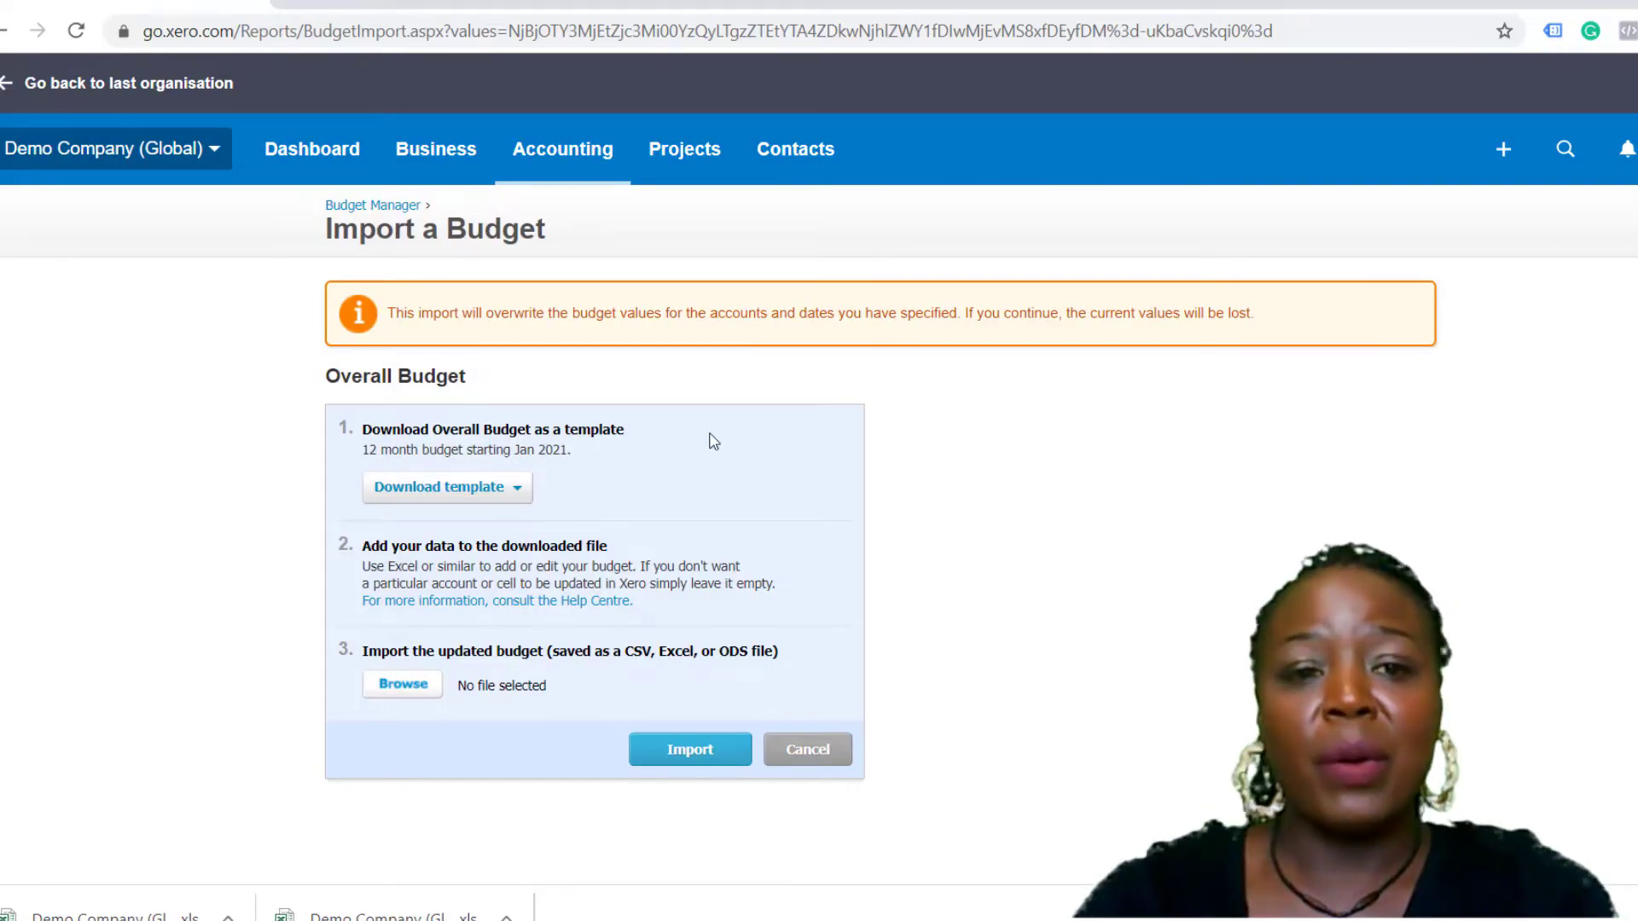
left_click(405, 689)
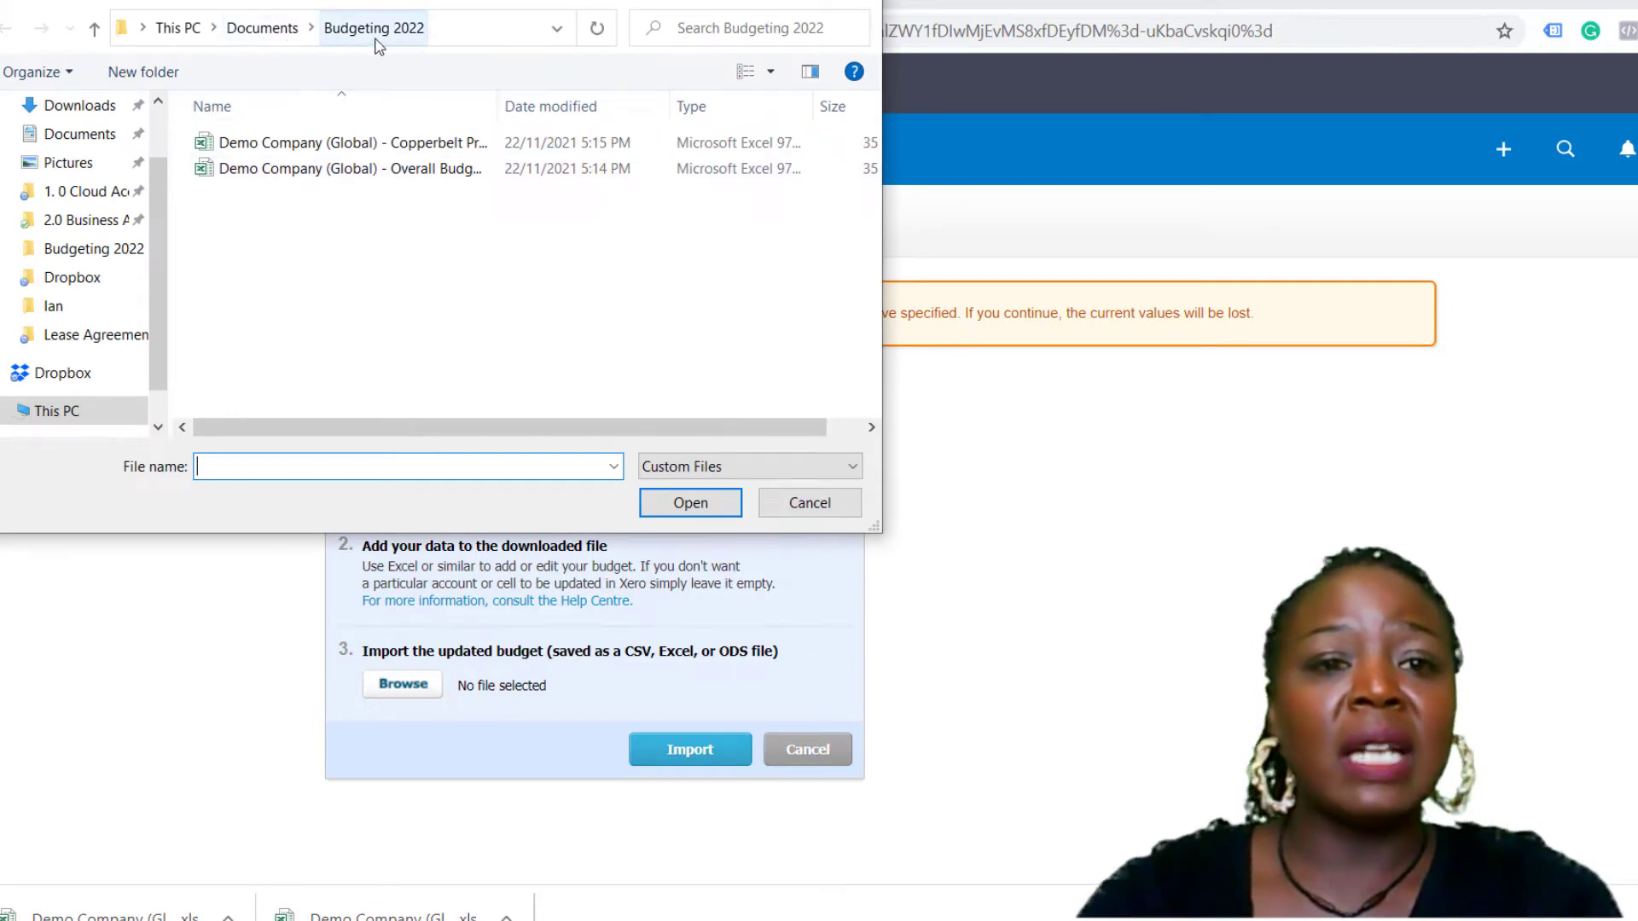
double_click(408, 170)
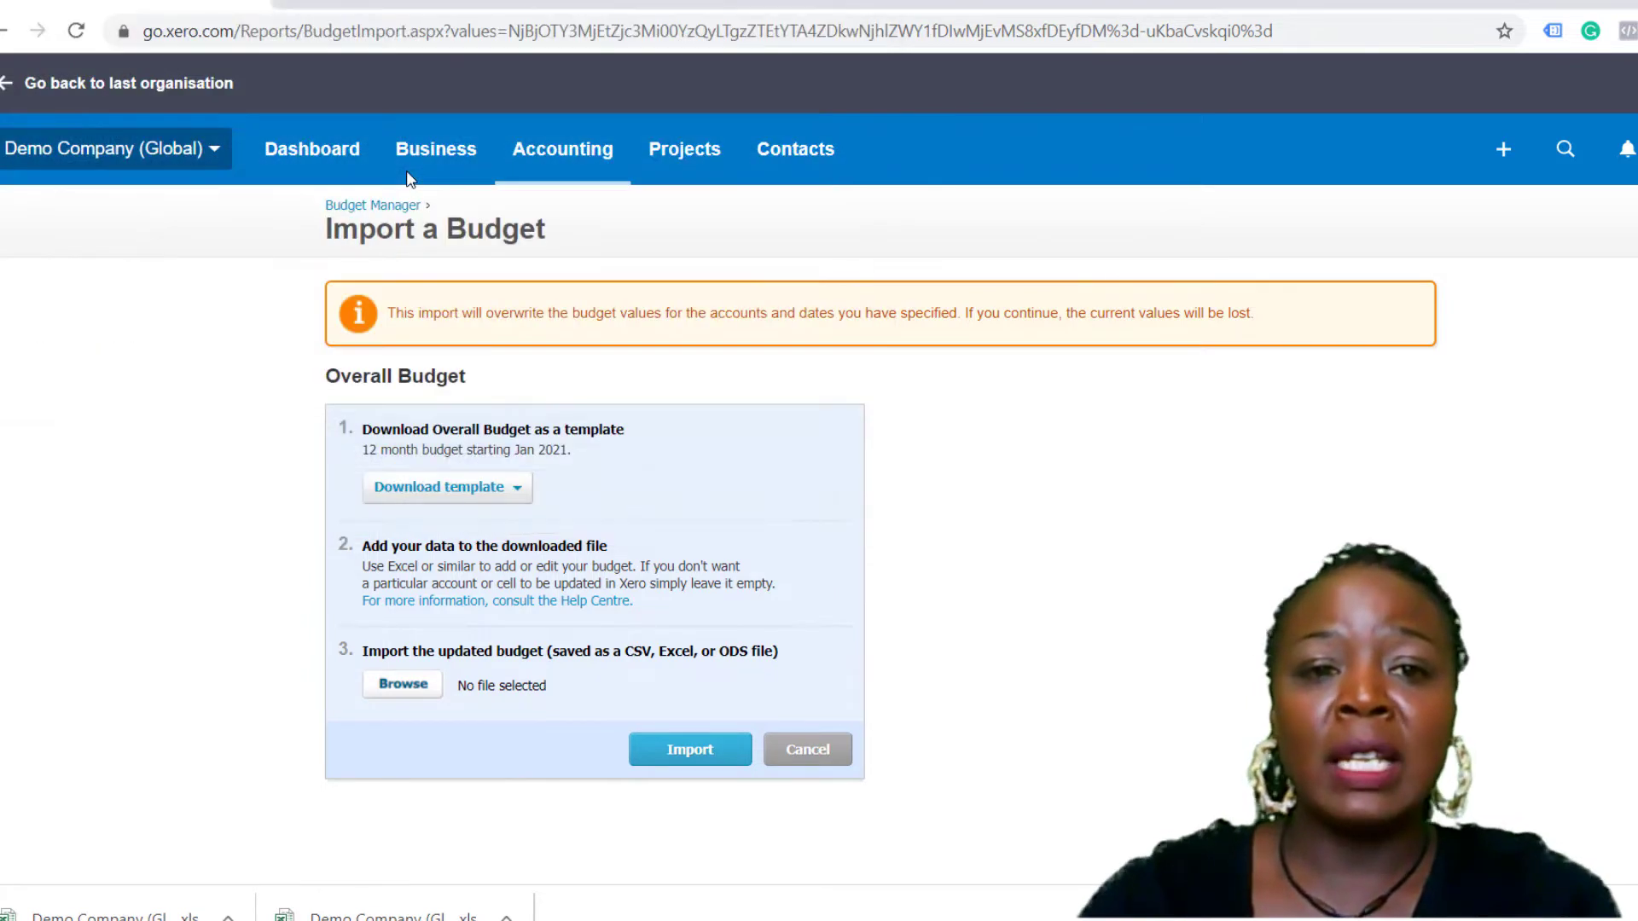
left_click(693, 750)
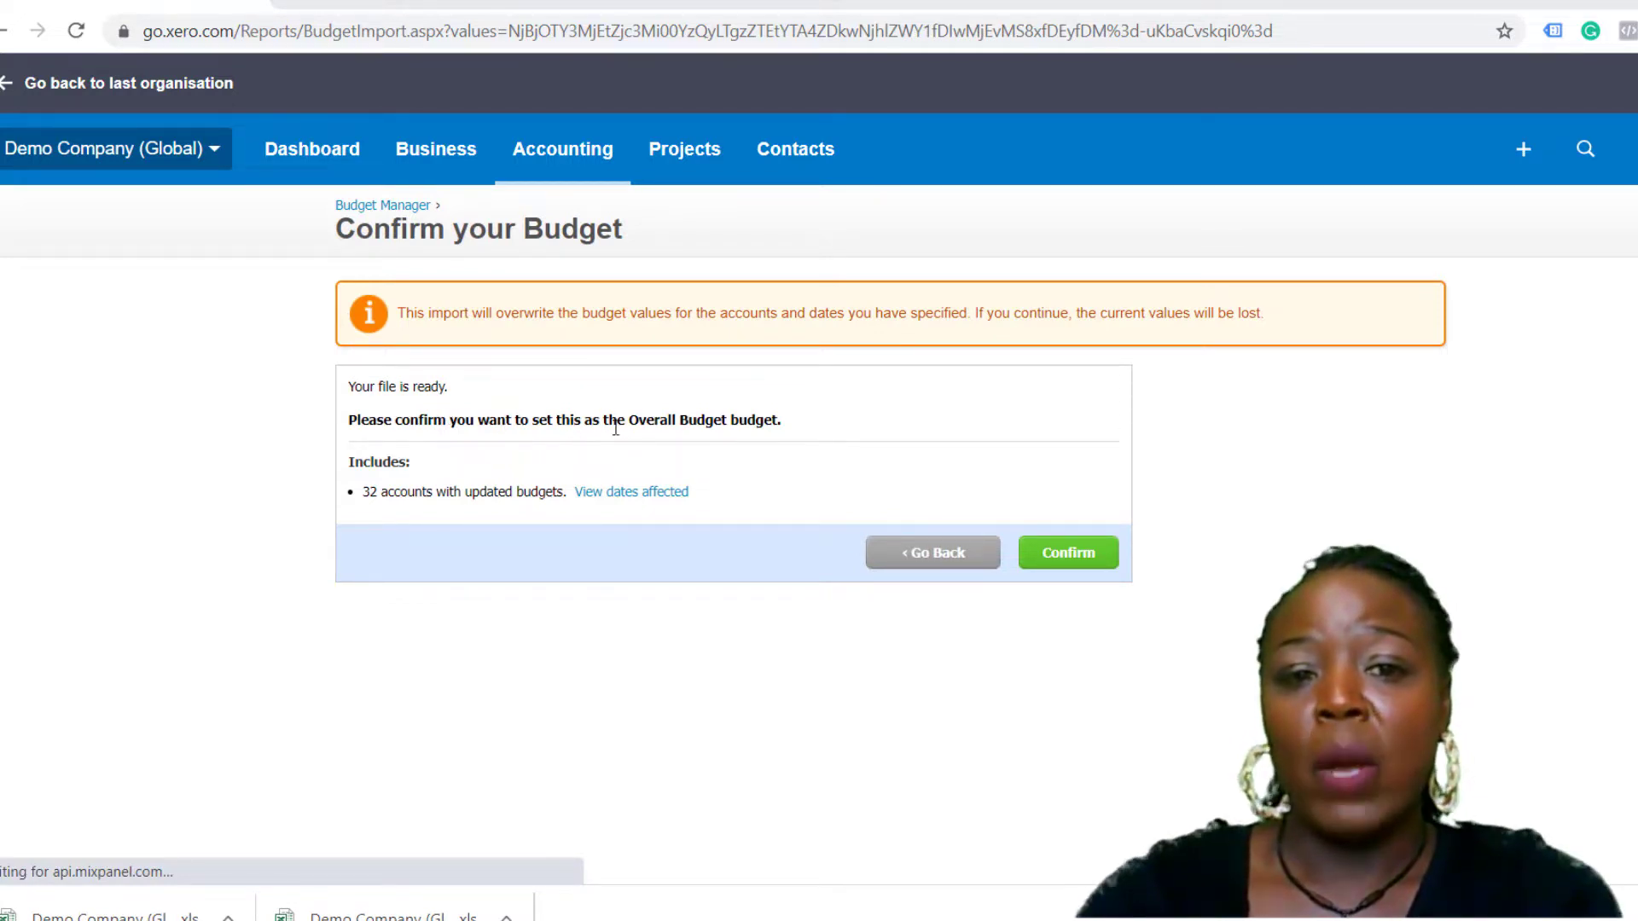
left_click(1098, 565)
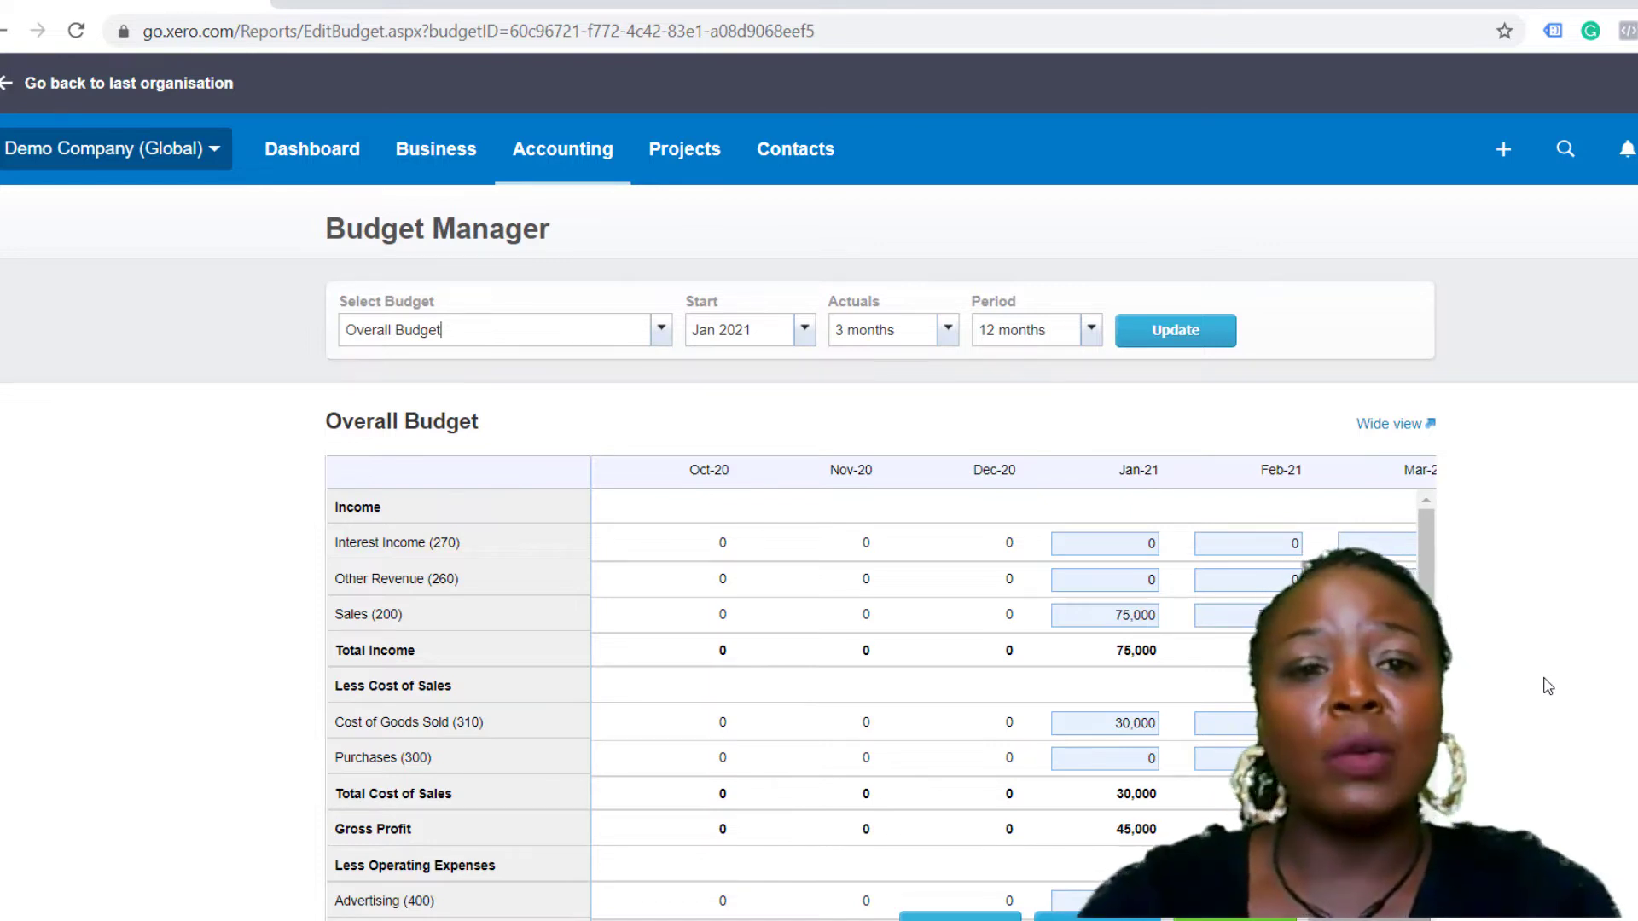
scroll(922, 545, "down", 1)
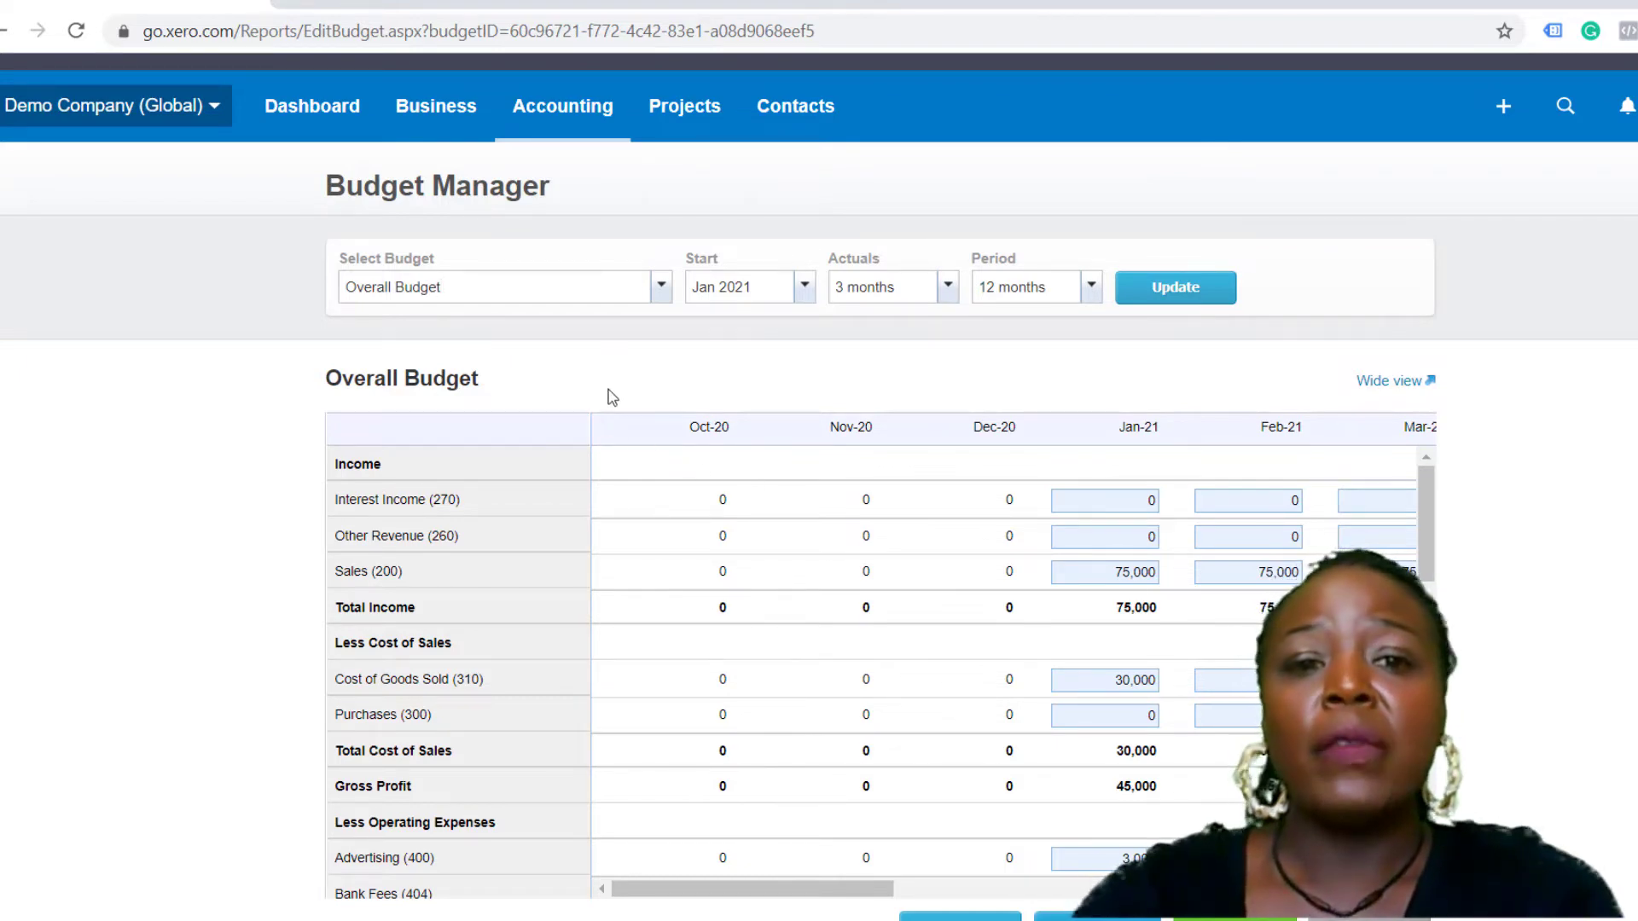
Step: Import the Copperbelt Province workbook from the Budgeting 2022 folder into the Copperbelt Province budget and confirm it
left_click(662, 290)
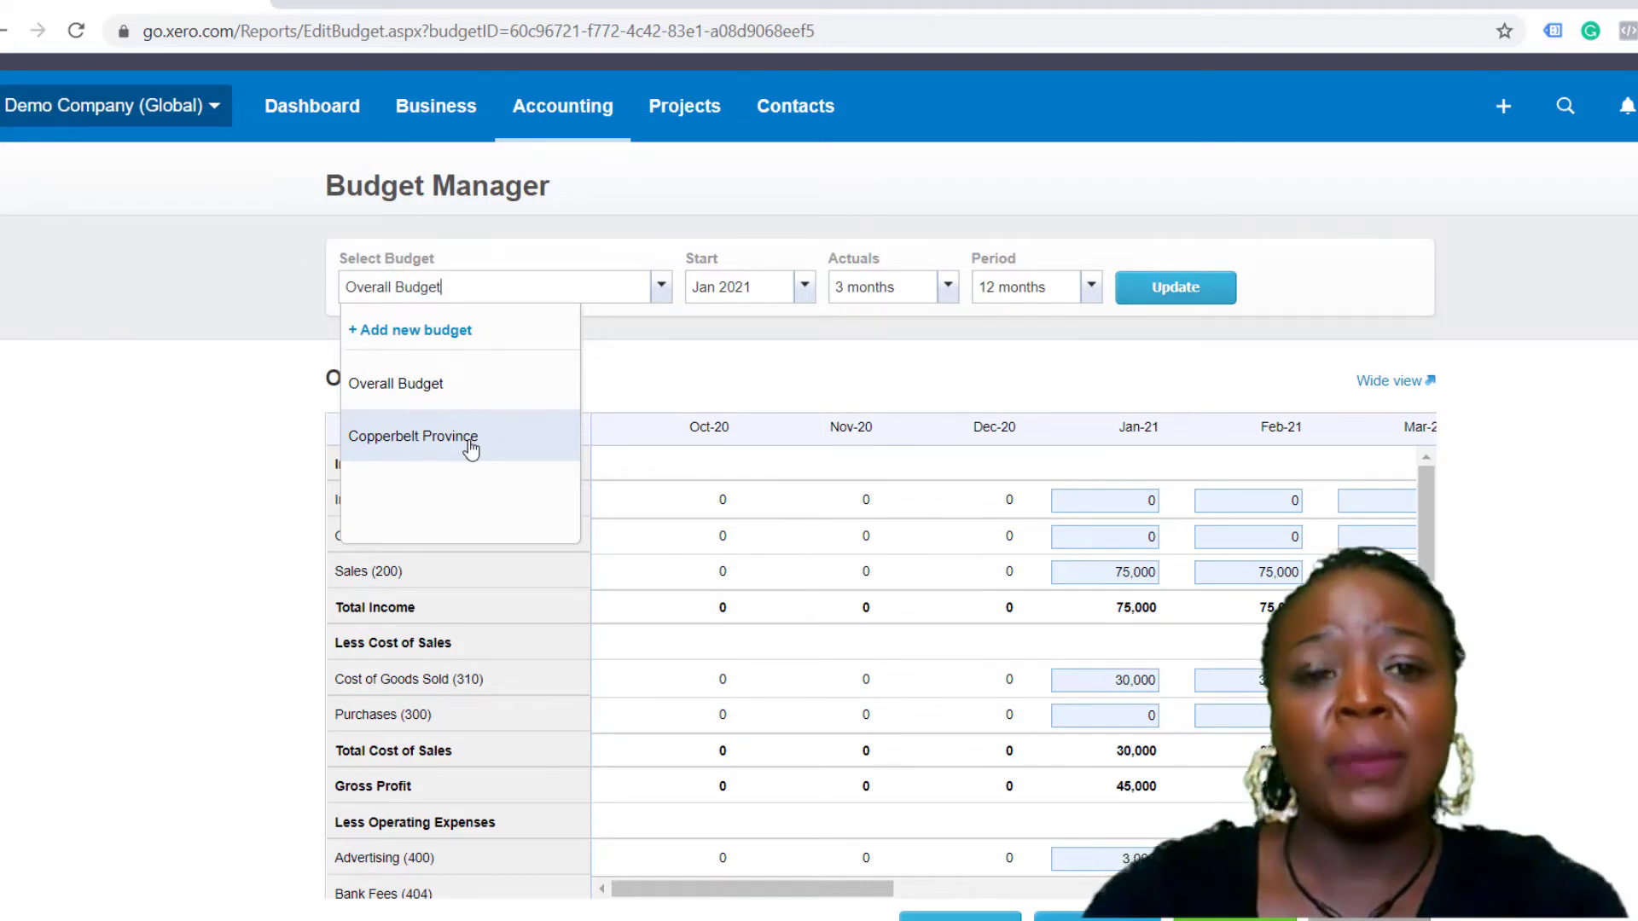
left_click(438, 437)
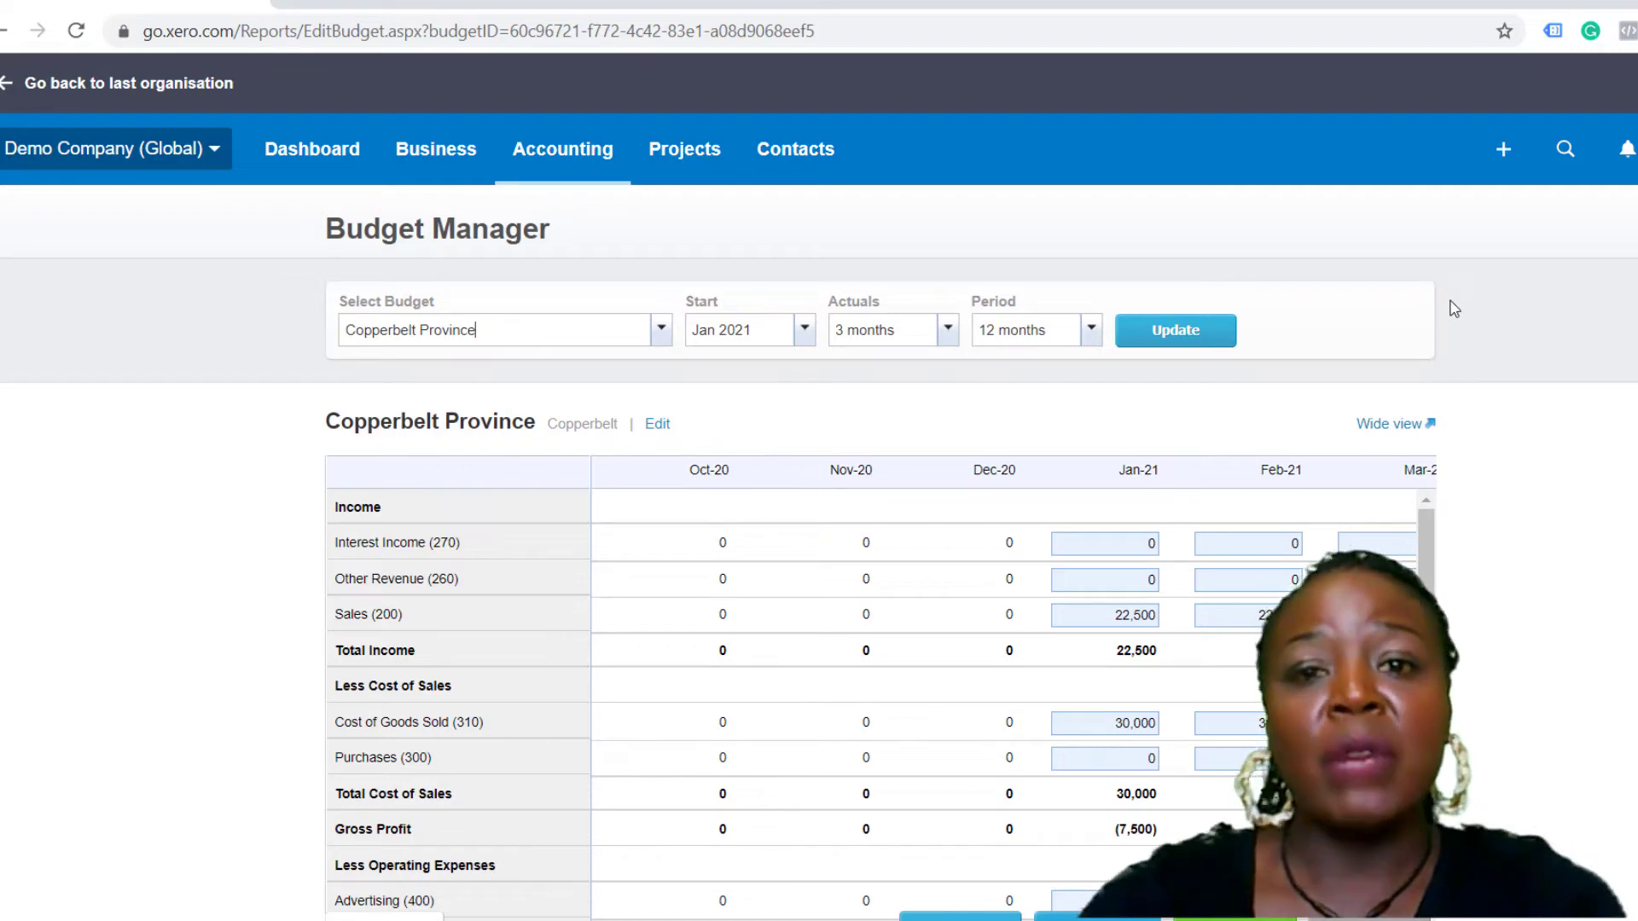
scroll(1453, 308, "down", 1)
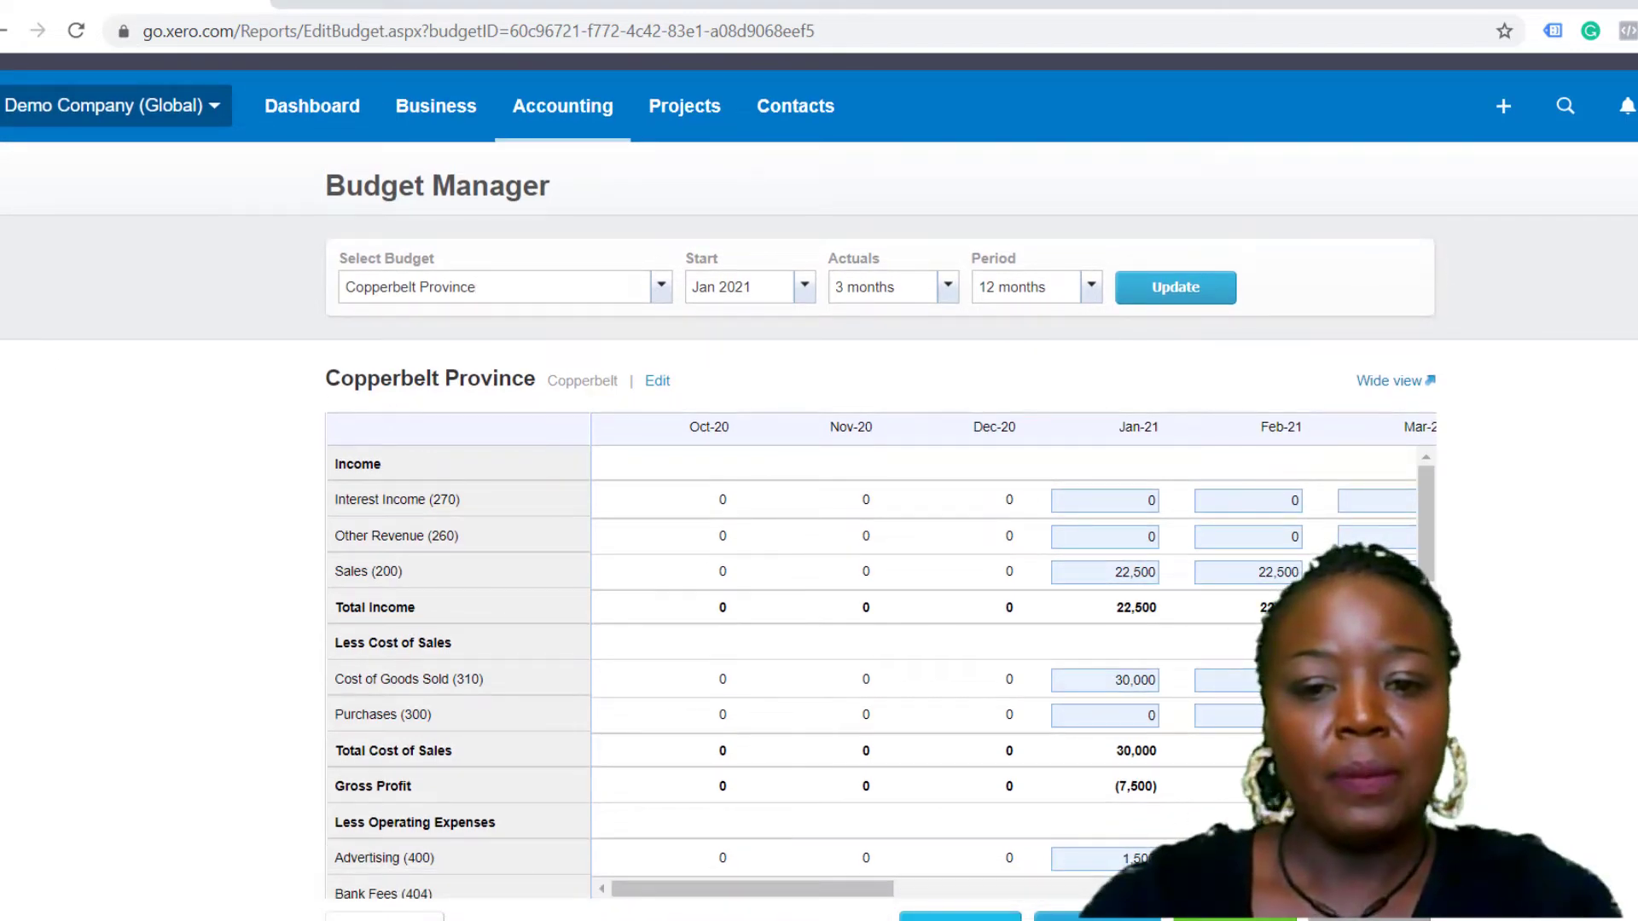
left_click(1235, 919)
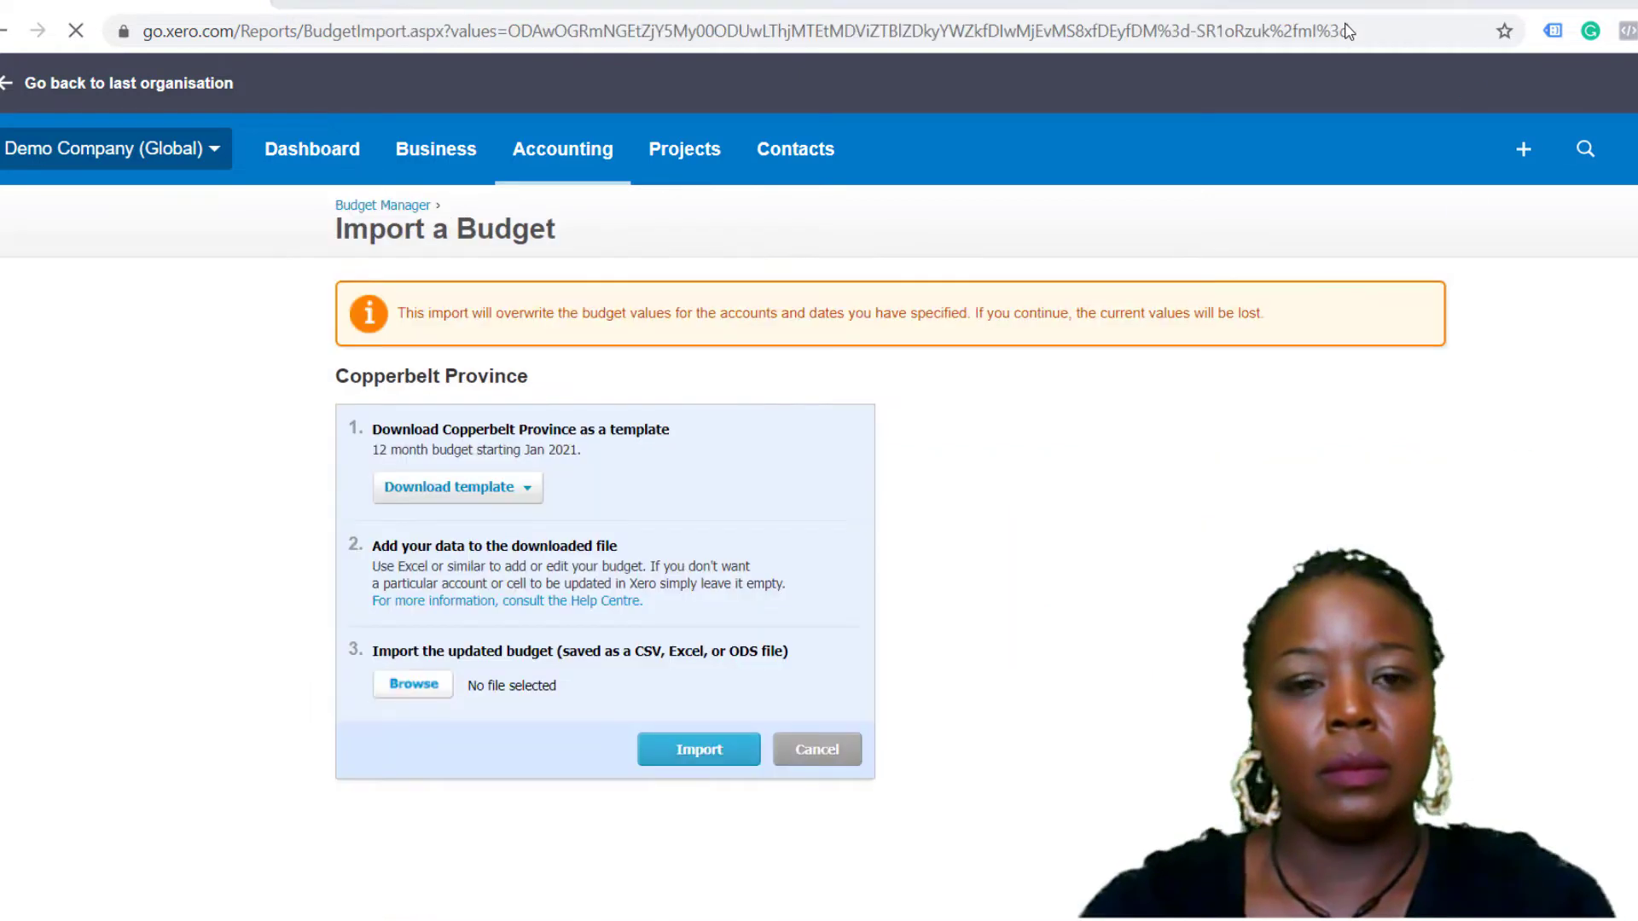
left_click(416, 686)
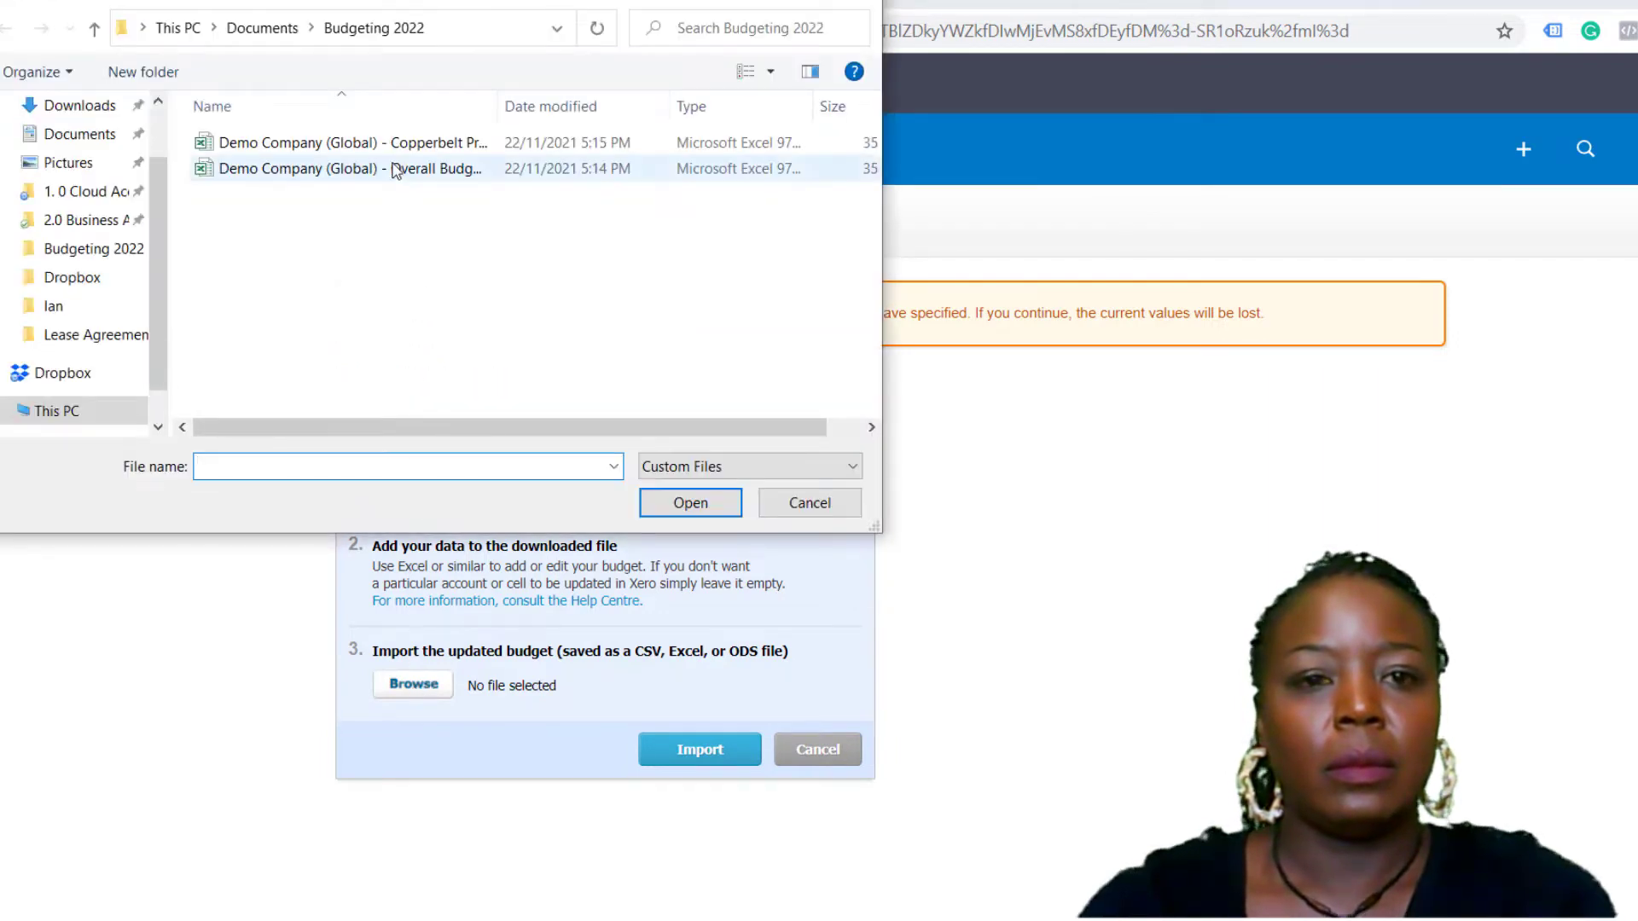
double_click(394, 143)
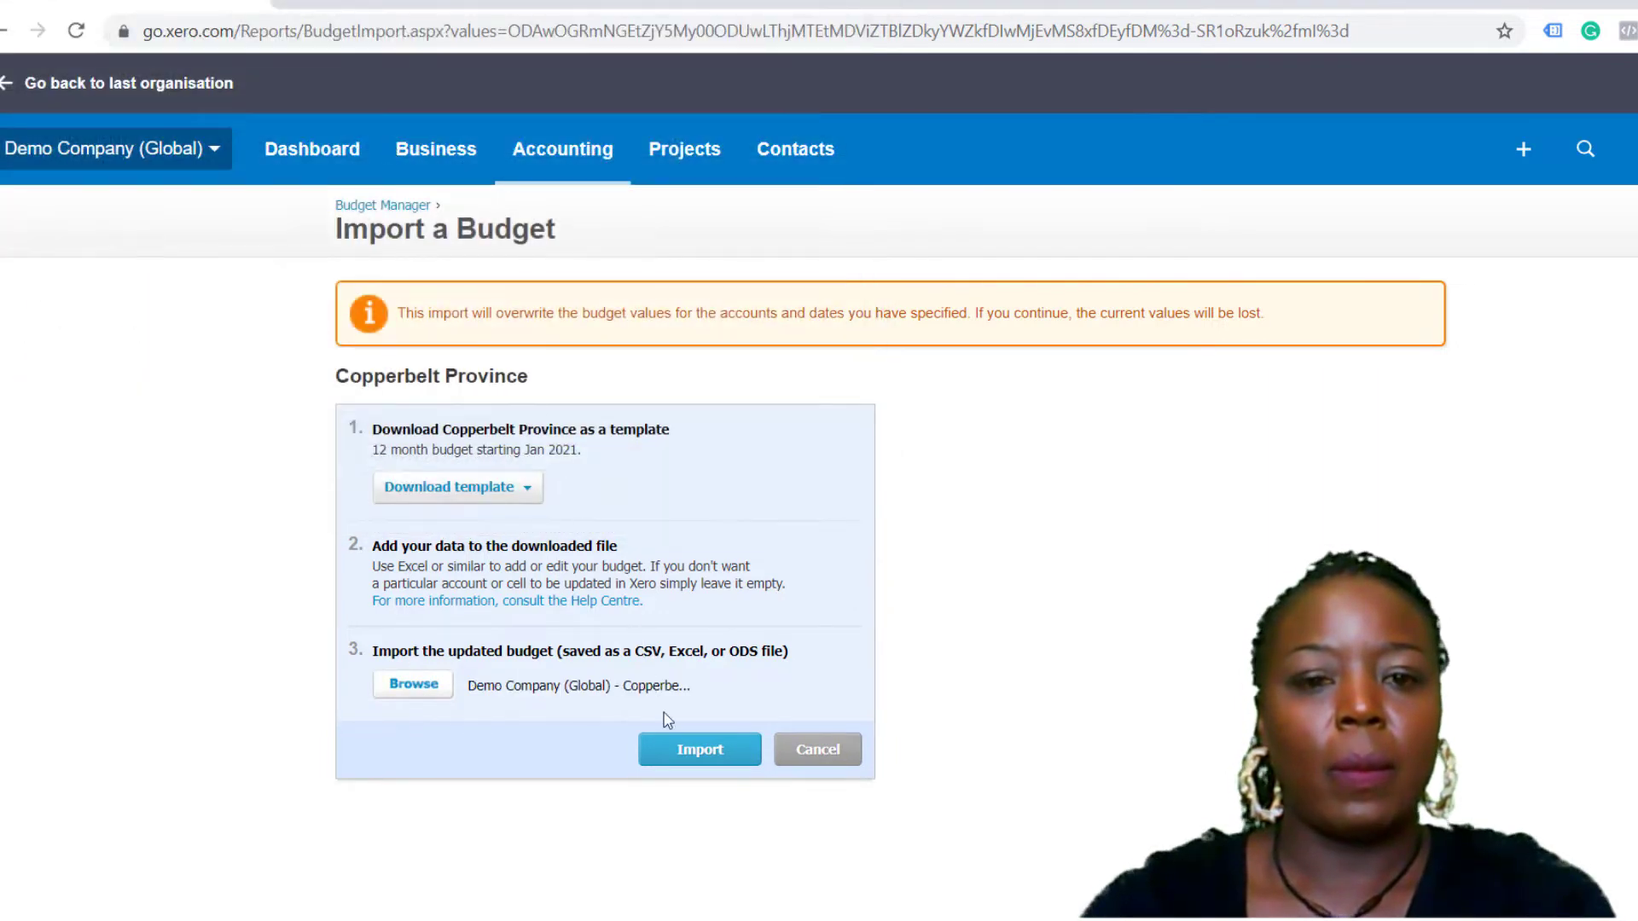
left_click(696, 751)
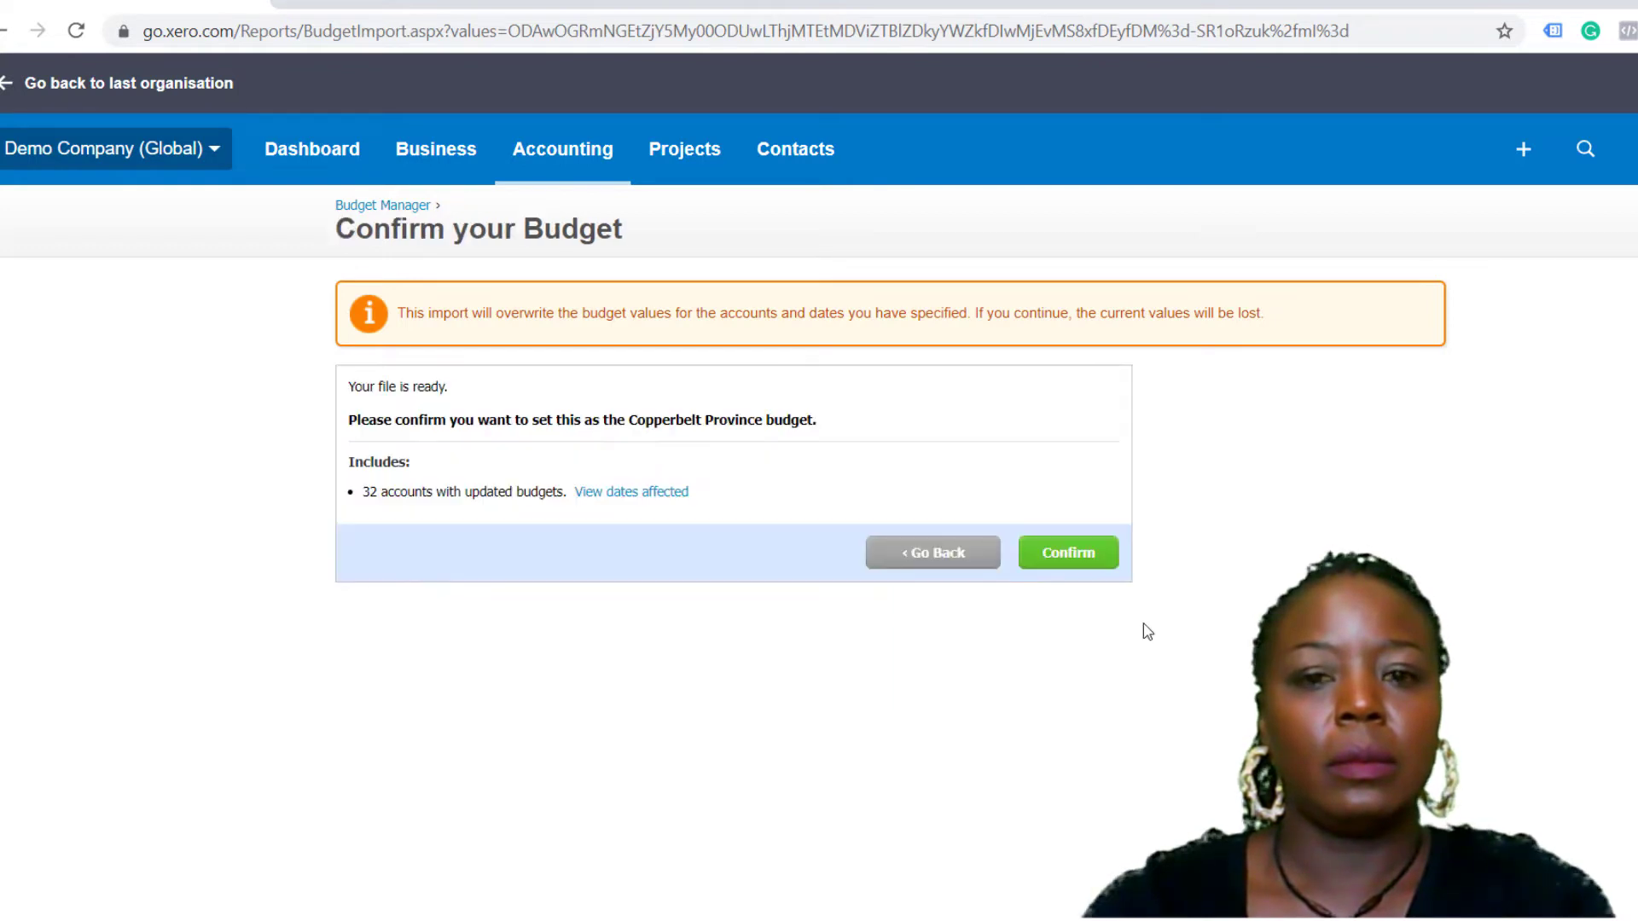
left_click(1096, 556)
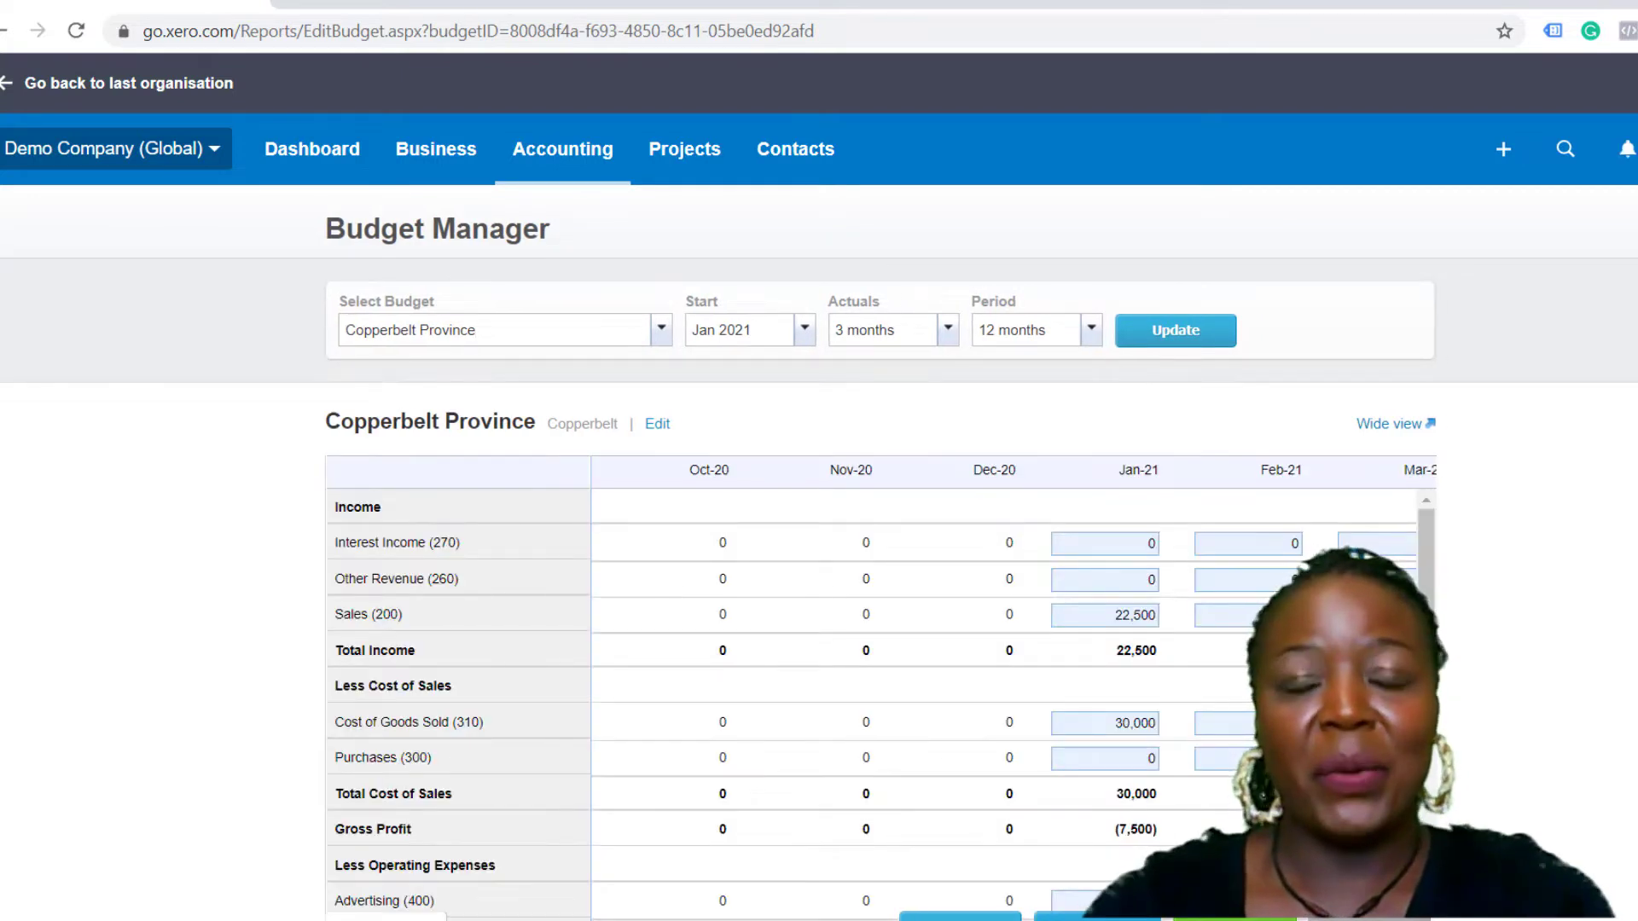
Step: Switch from the Copperbelt Province budget back to the Overall Budget
left_click(662, 332)
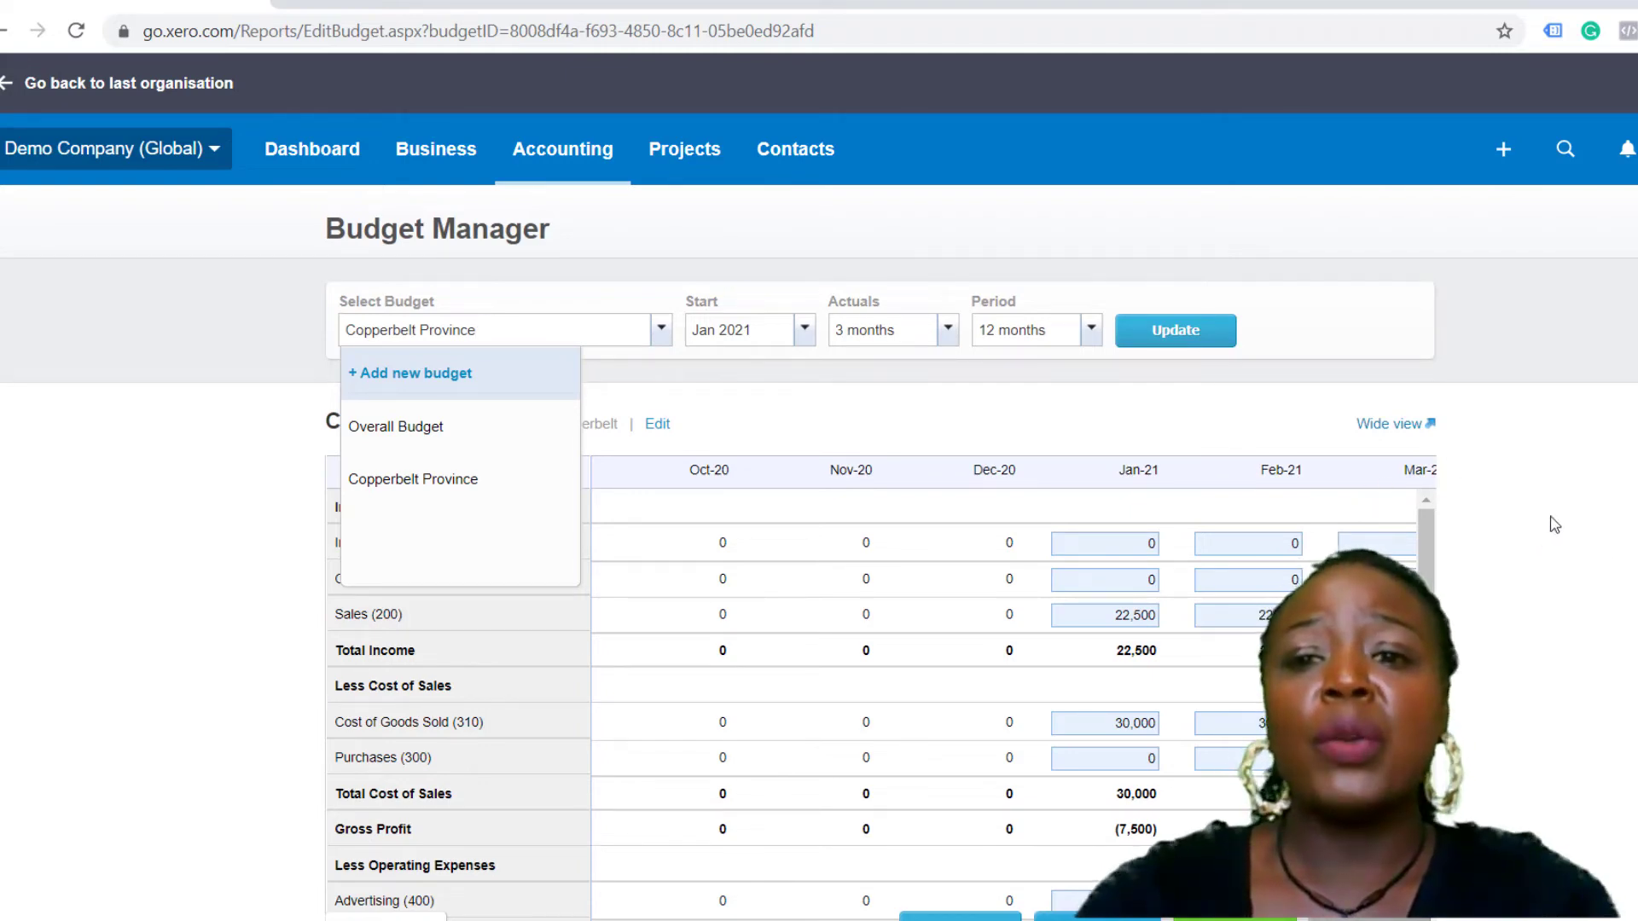
left_click(1566, 519)
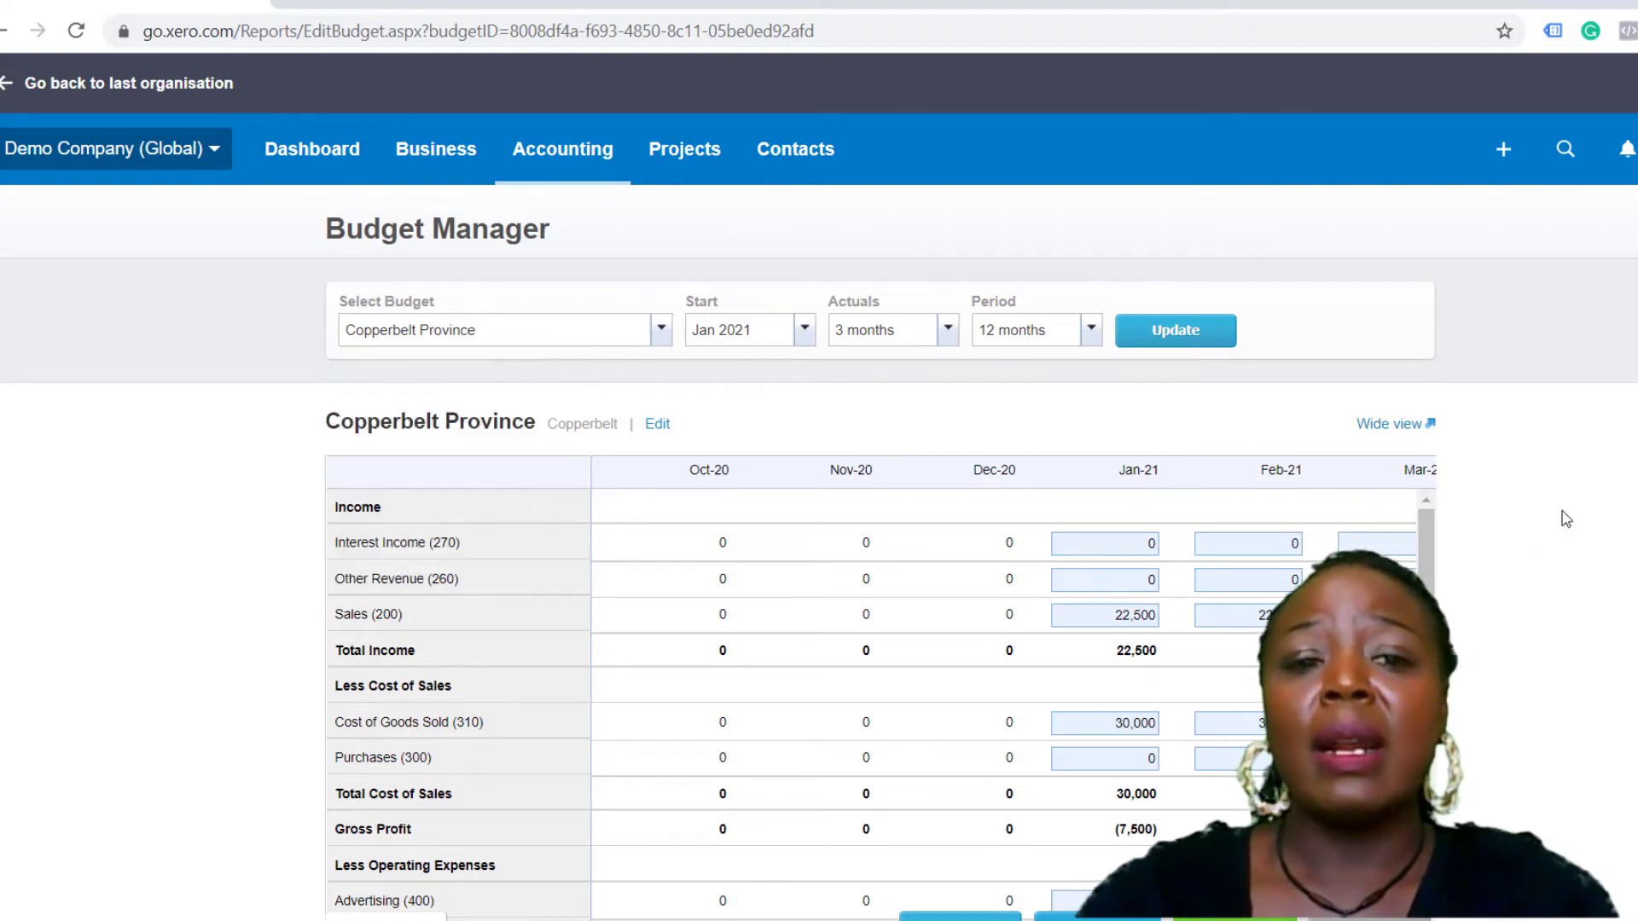
left_click(662, 331)
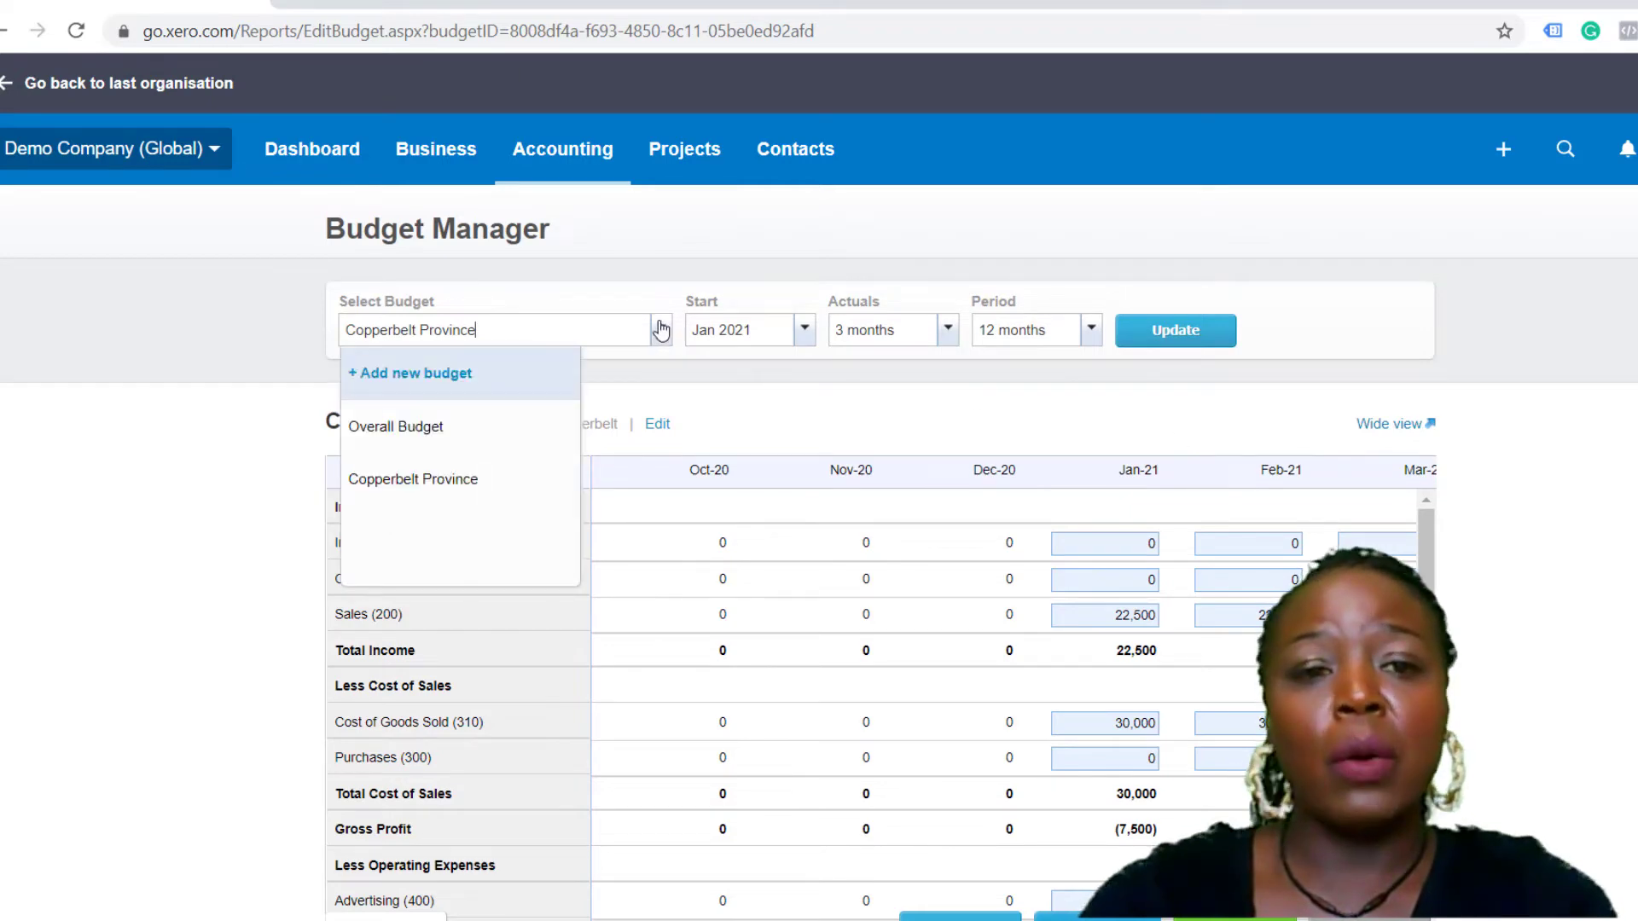
left_click(421, 436)
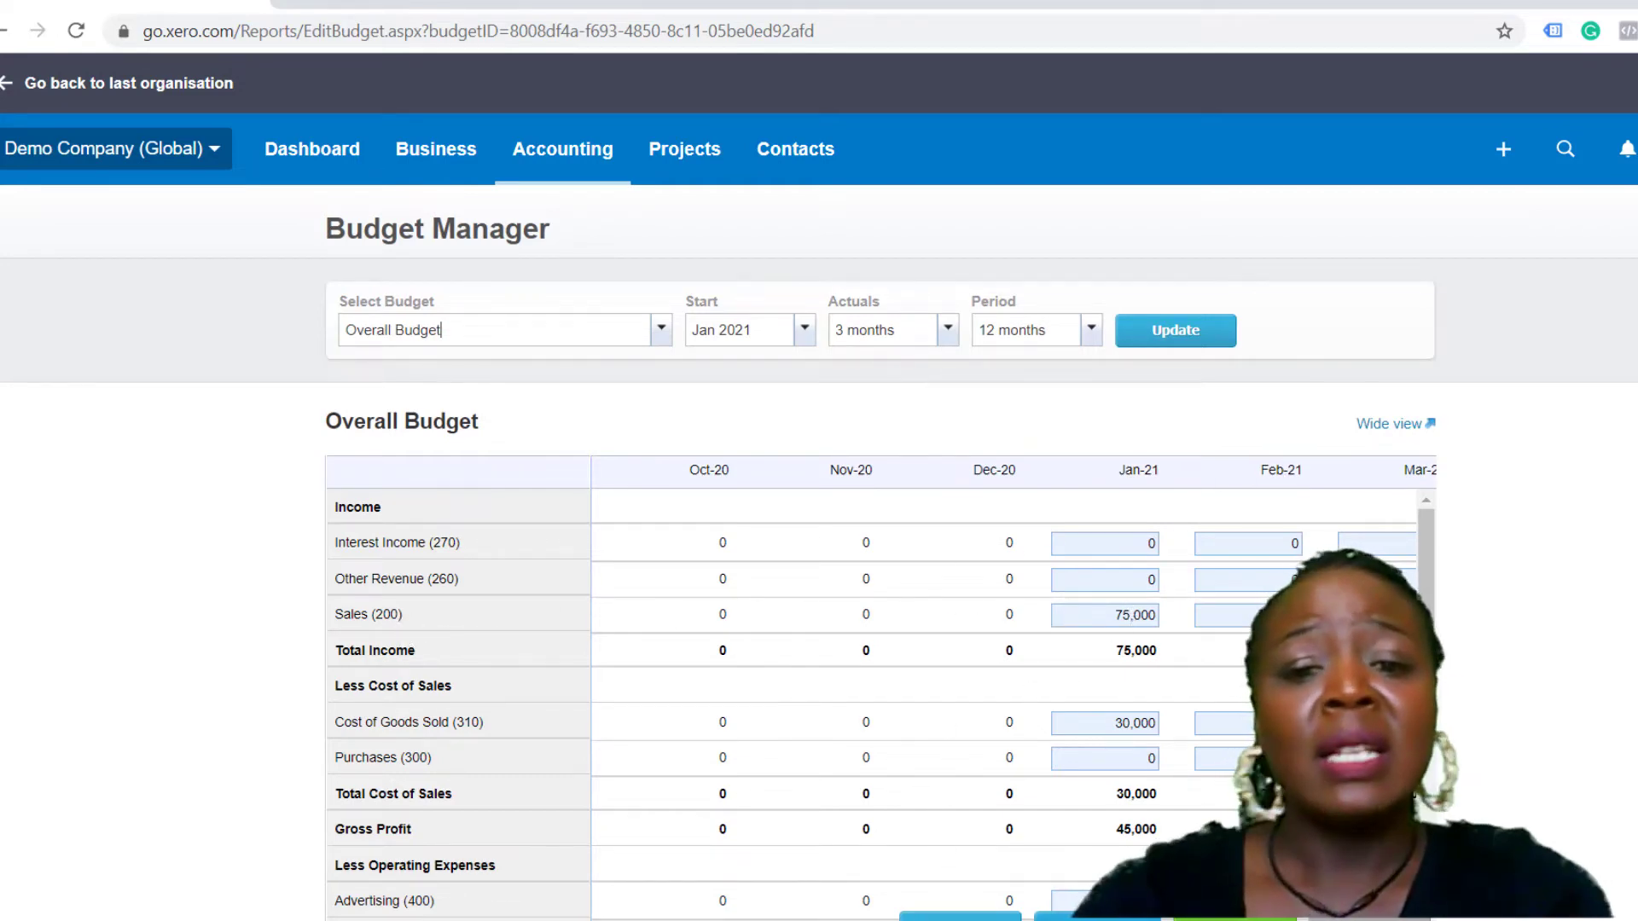
Step: Re-enter 75,000 as the Sales (200) amount for January 2021
left_click(1142, 615)
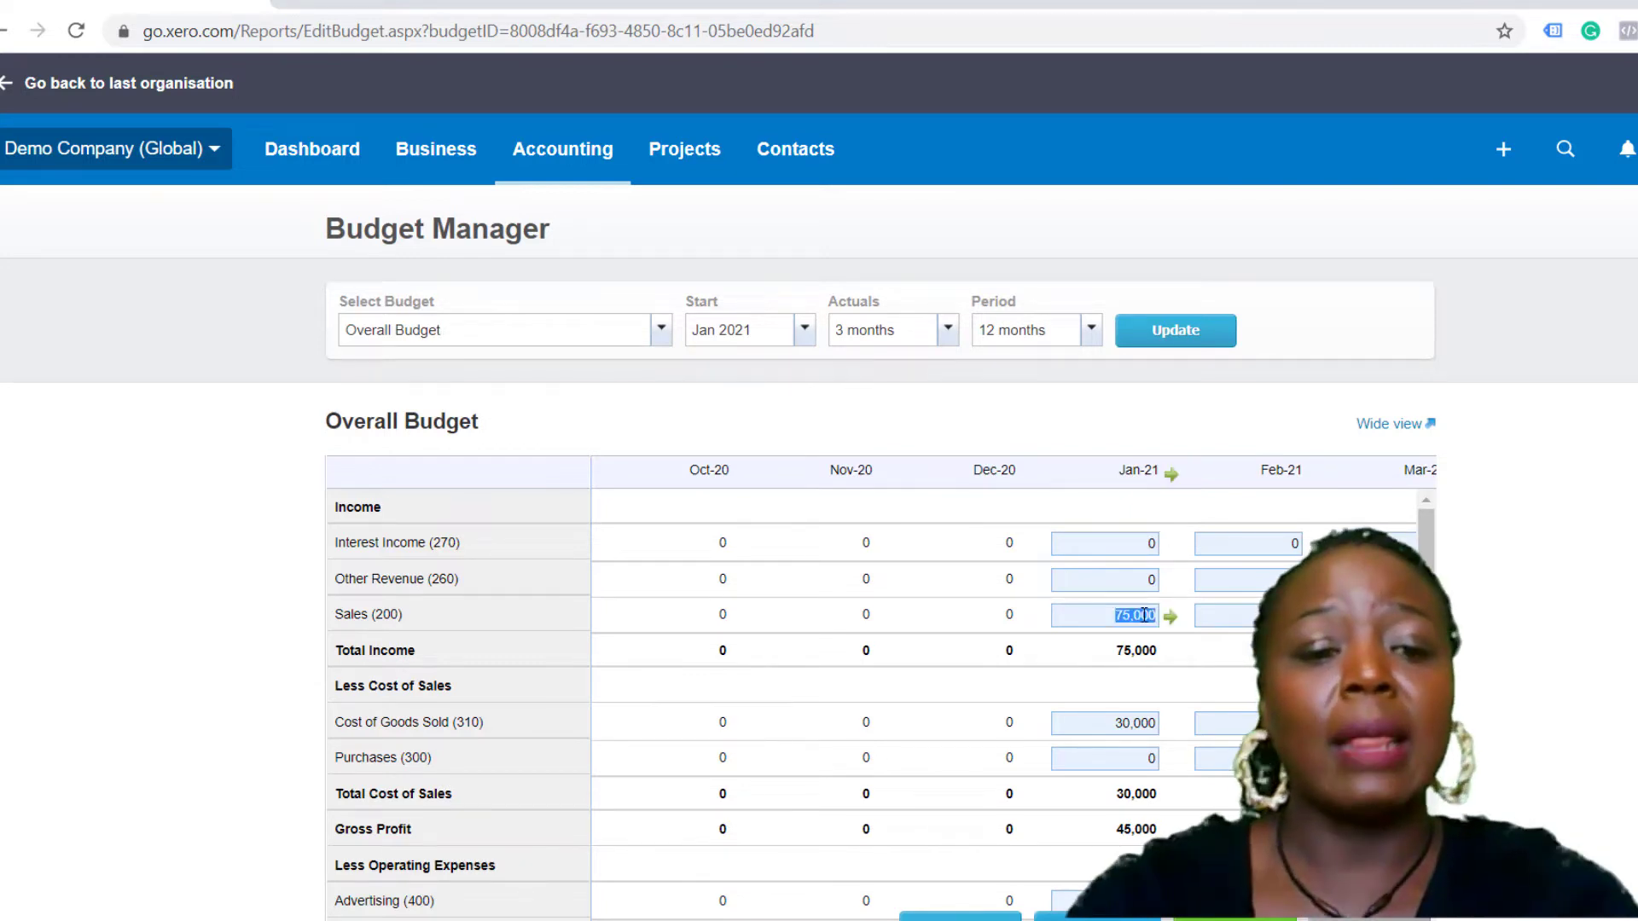
type("7,5000")
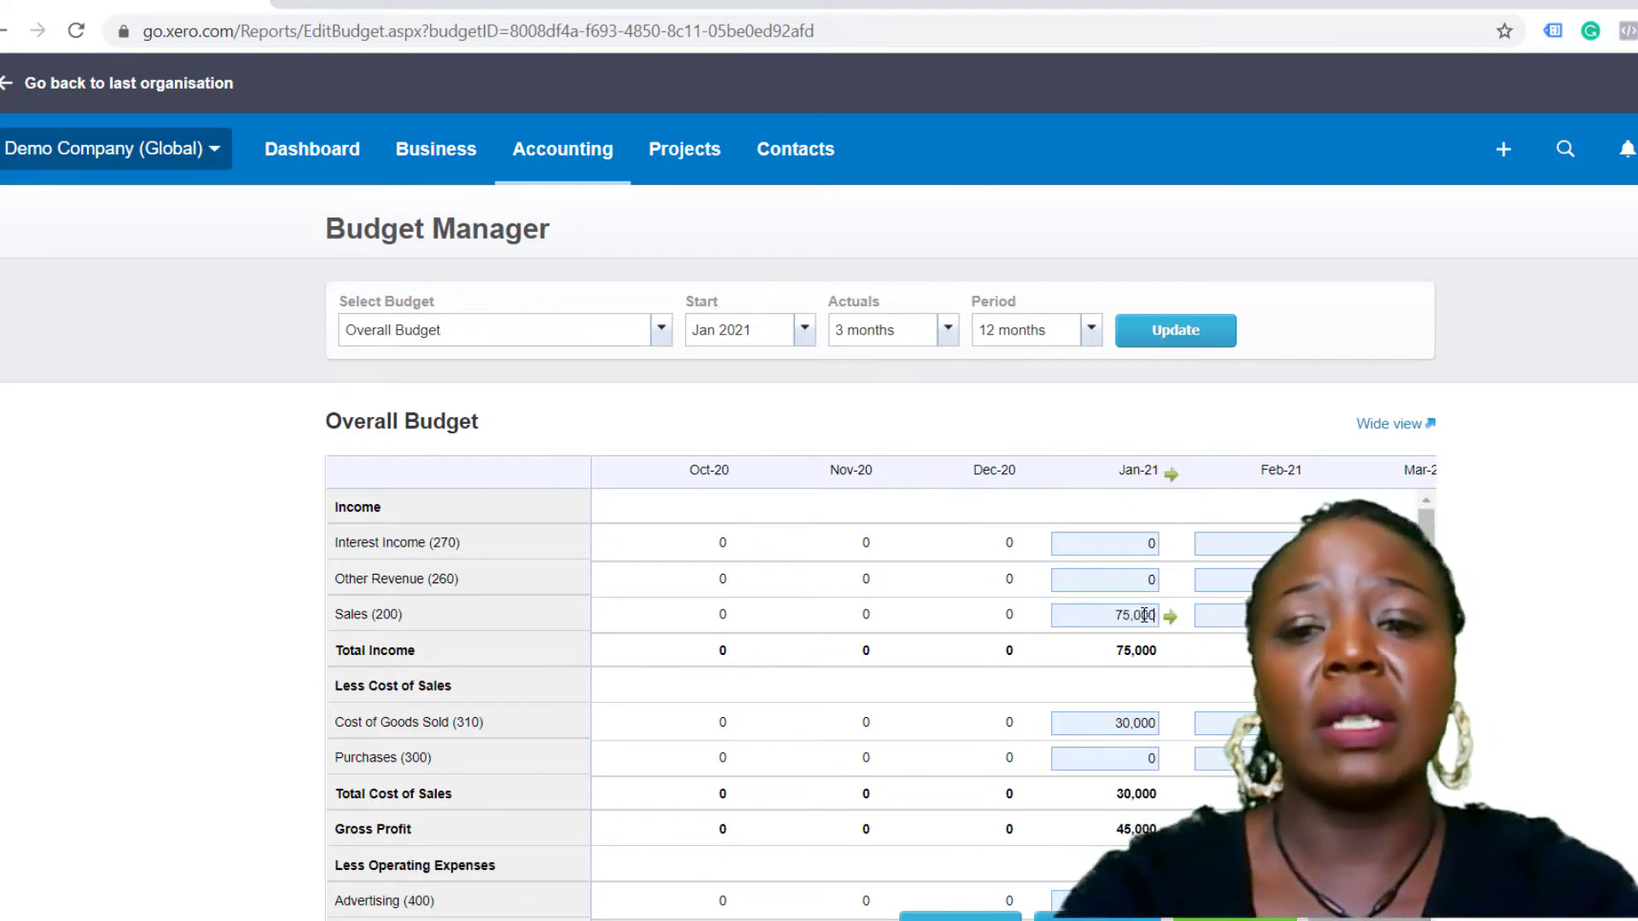
left_click(1170, 616)
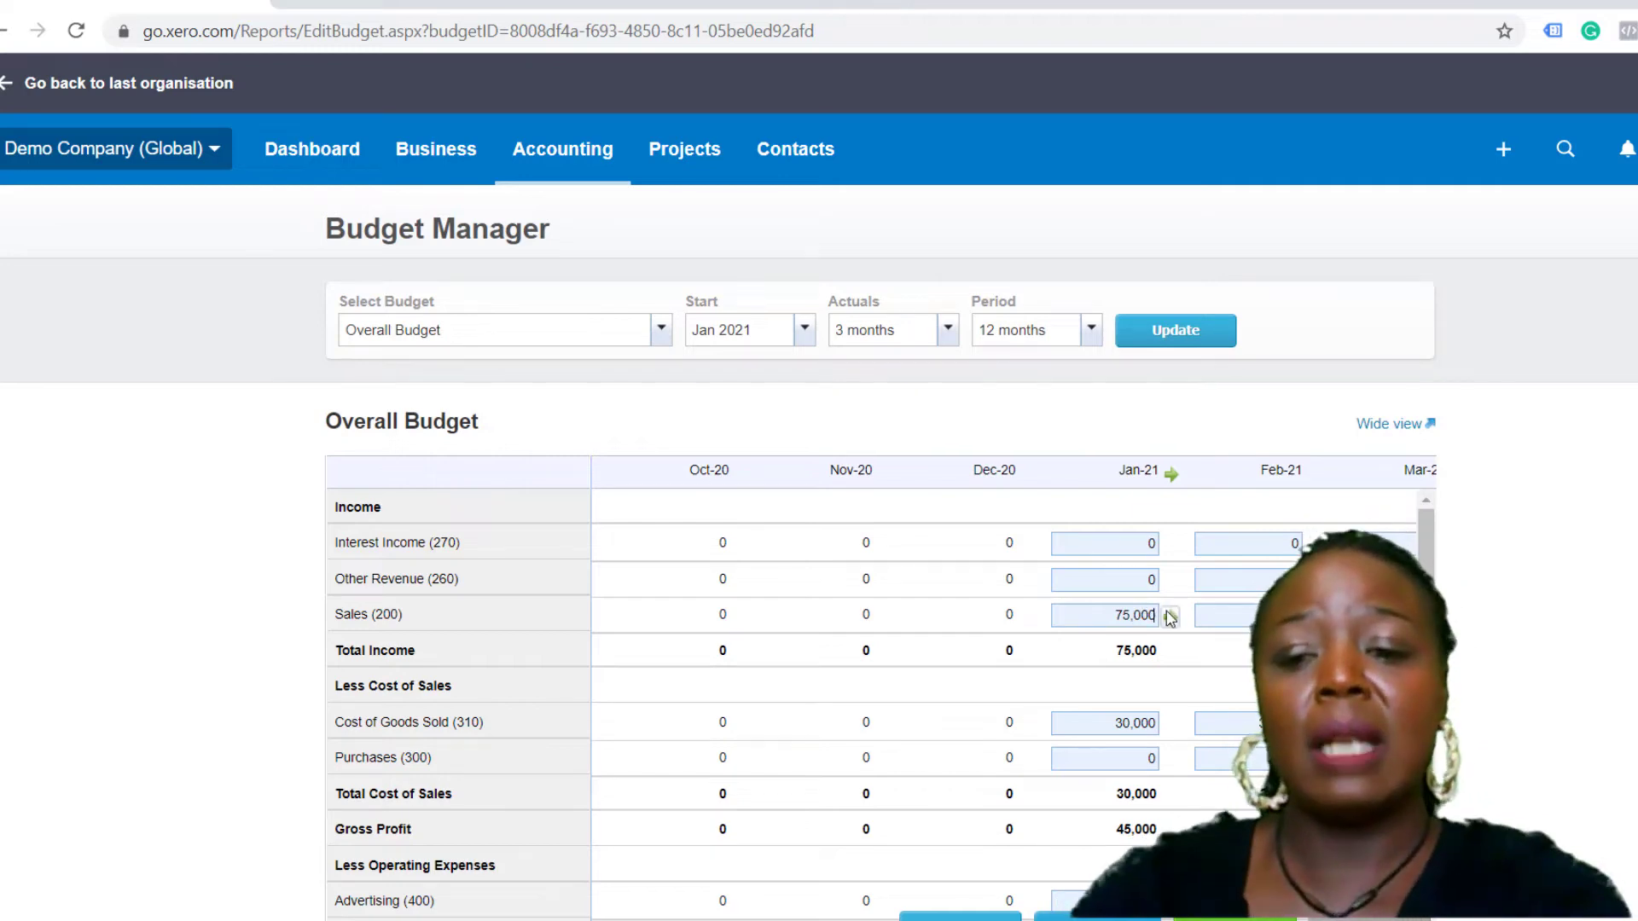
key("Return")
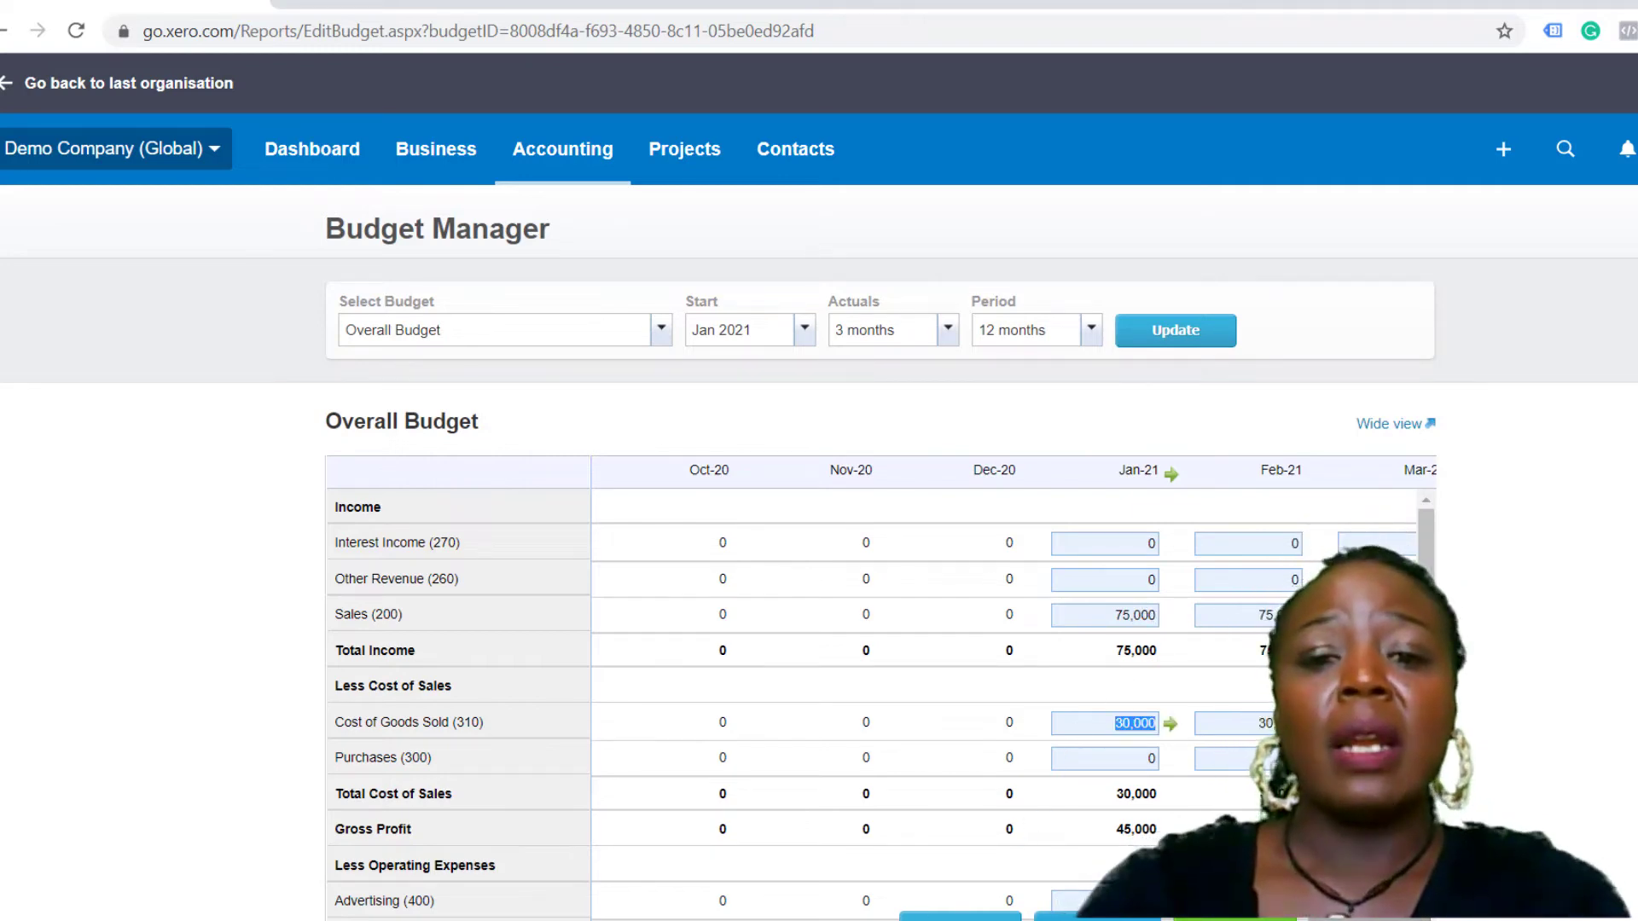
left_click(1235, 918)
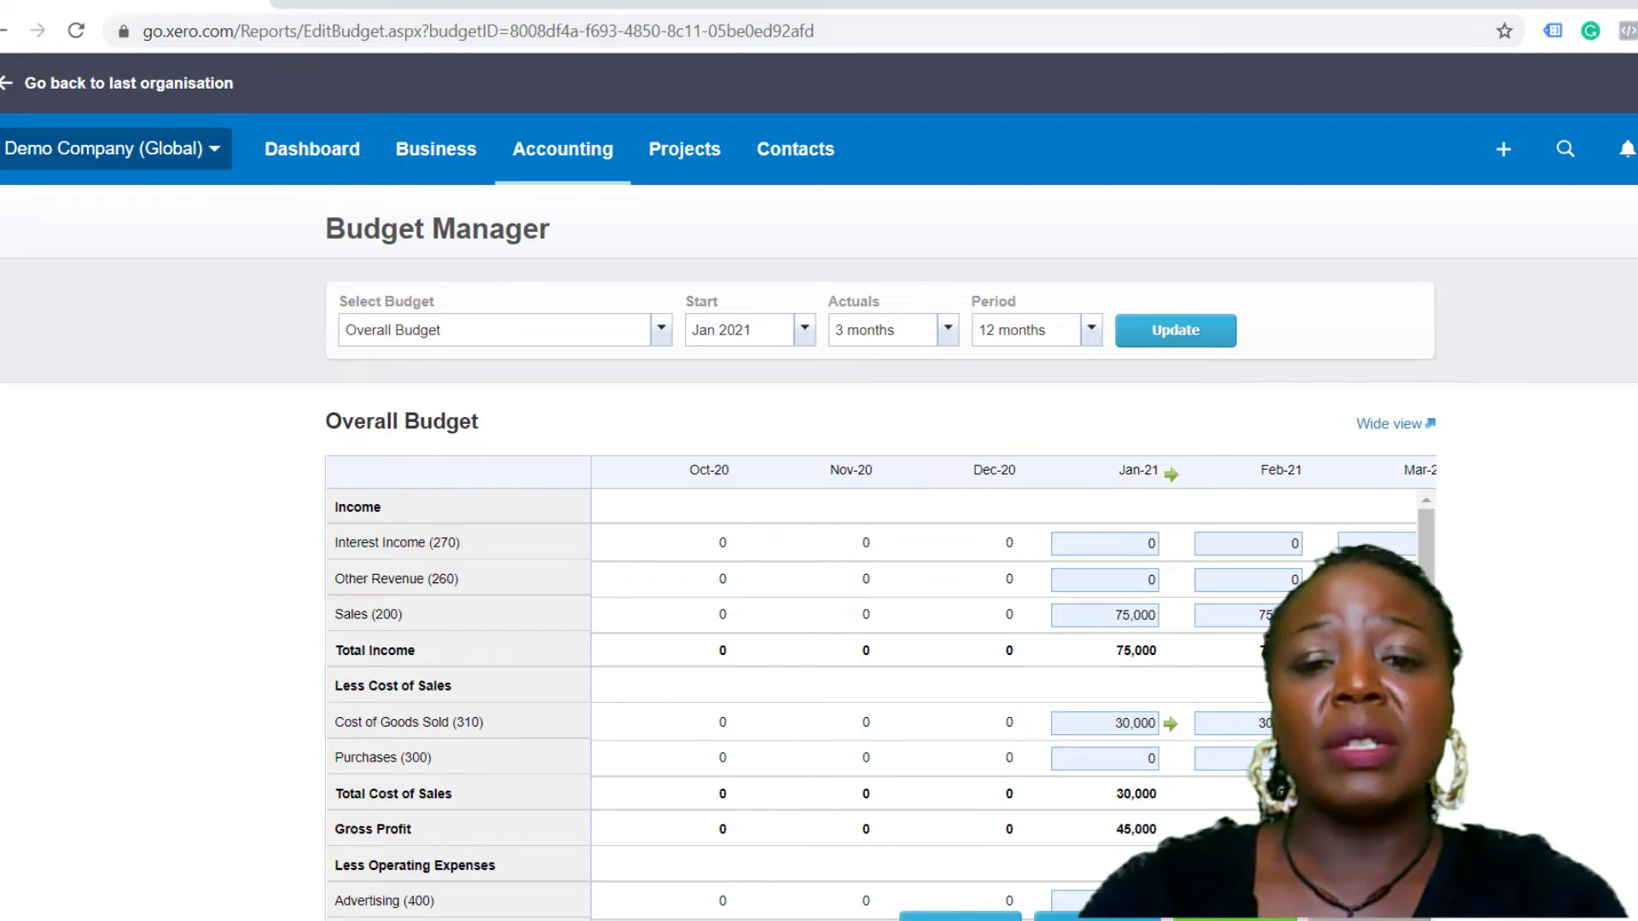
Step: Apply a formula to Sales (200) from March 2021 onward that adjusts the amount by 10% each month
scroll(1600, 551, "down", 1)
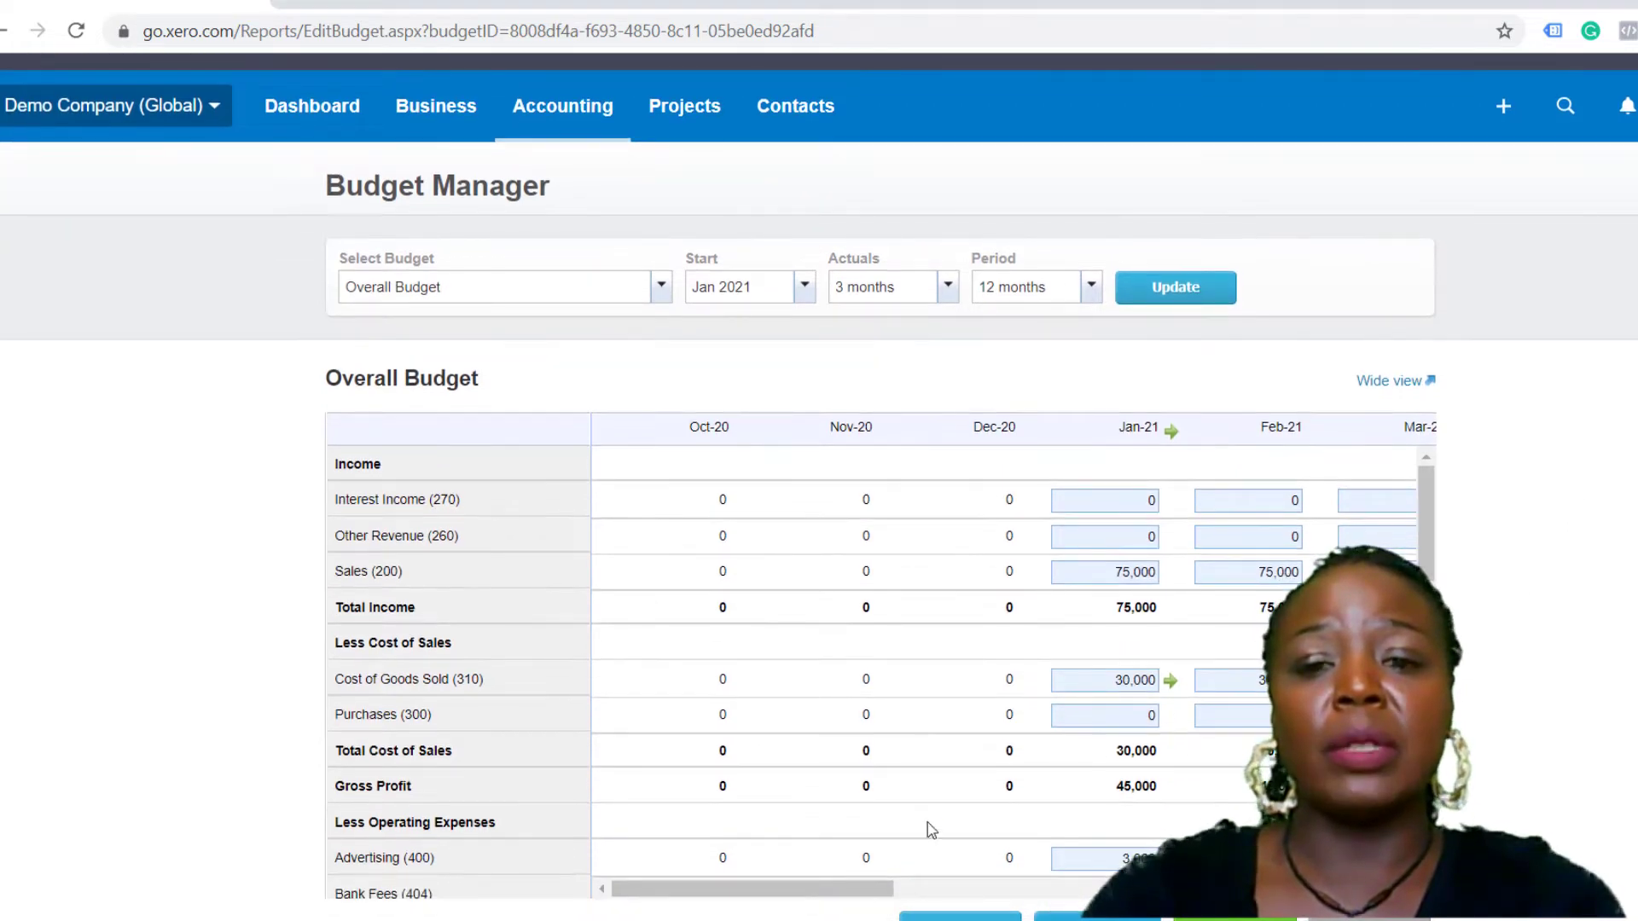
left_click_drag(810, 890, 945, 890)
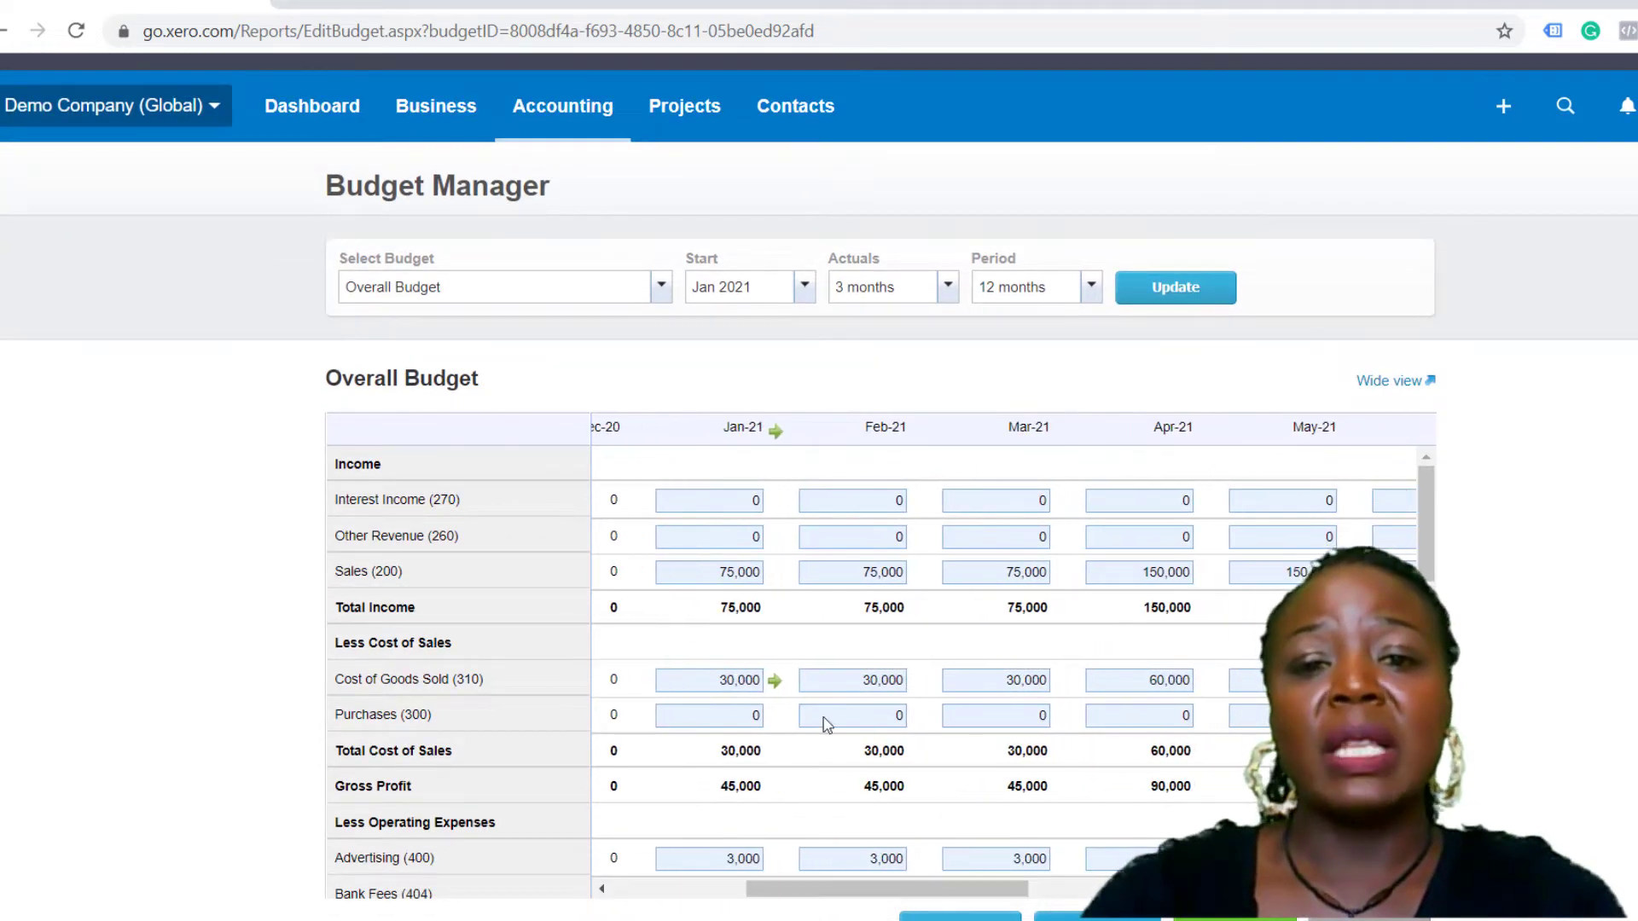
left_click(1016, 576)
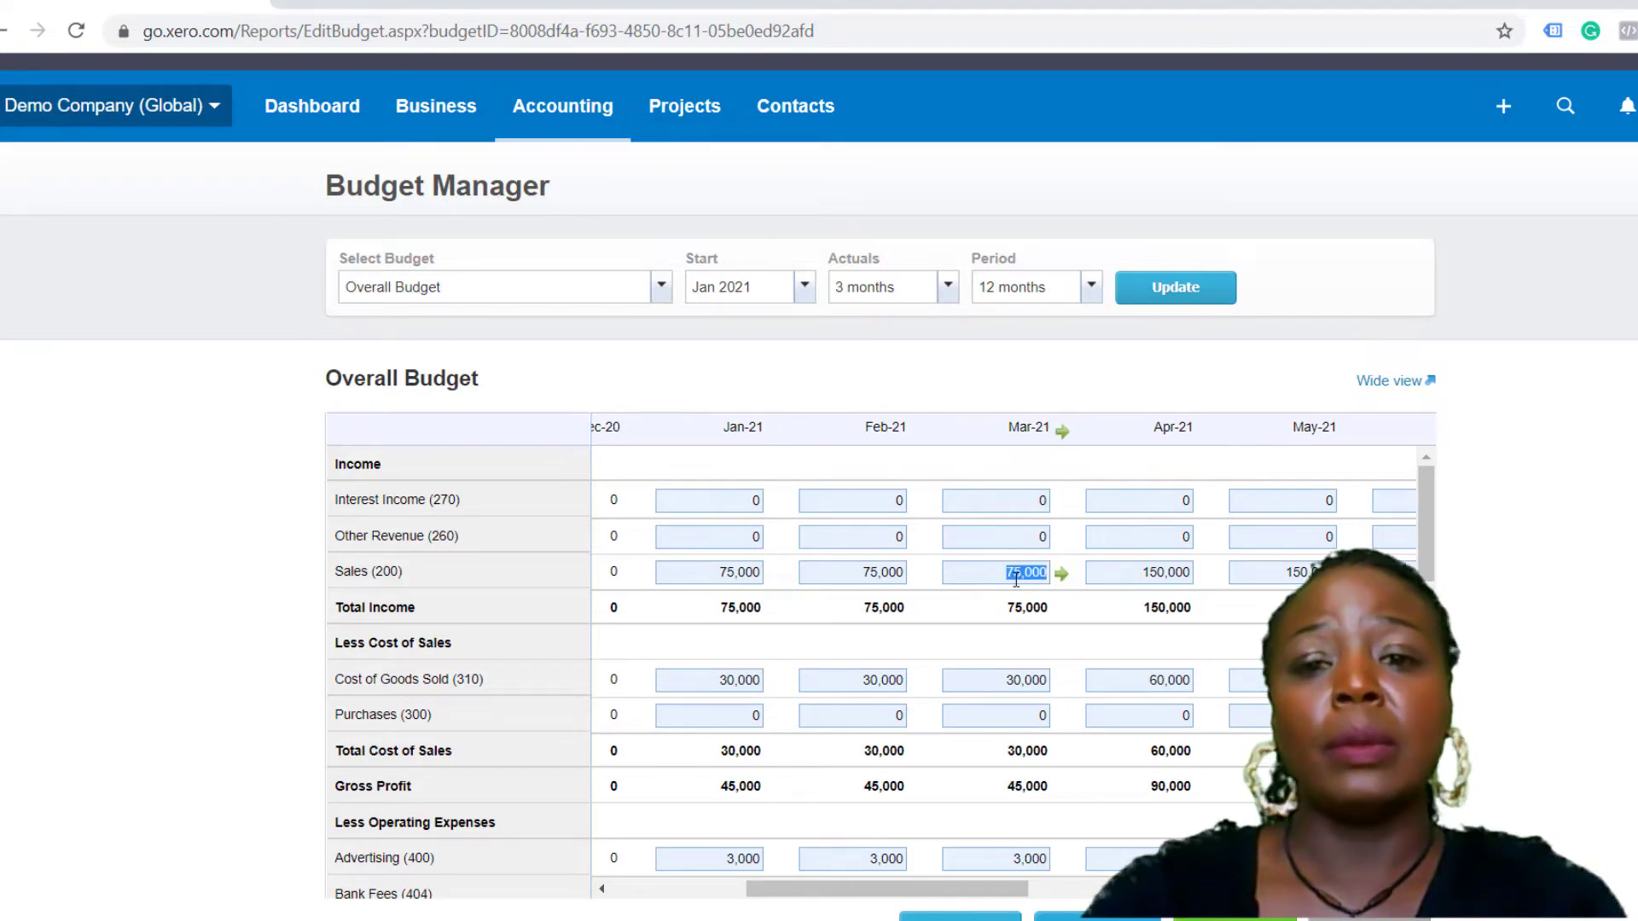
left_click(1062, 575)
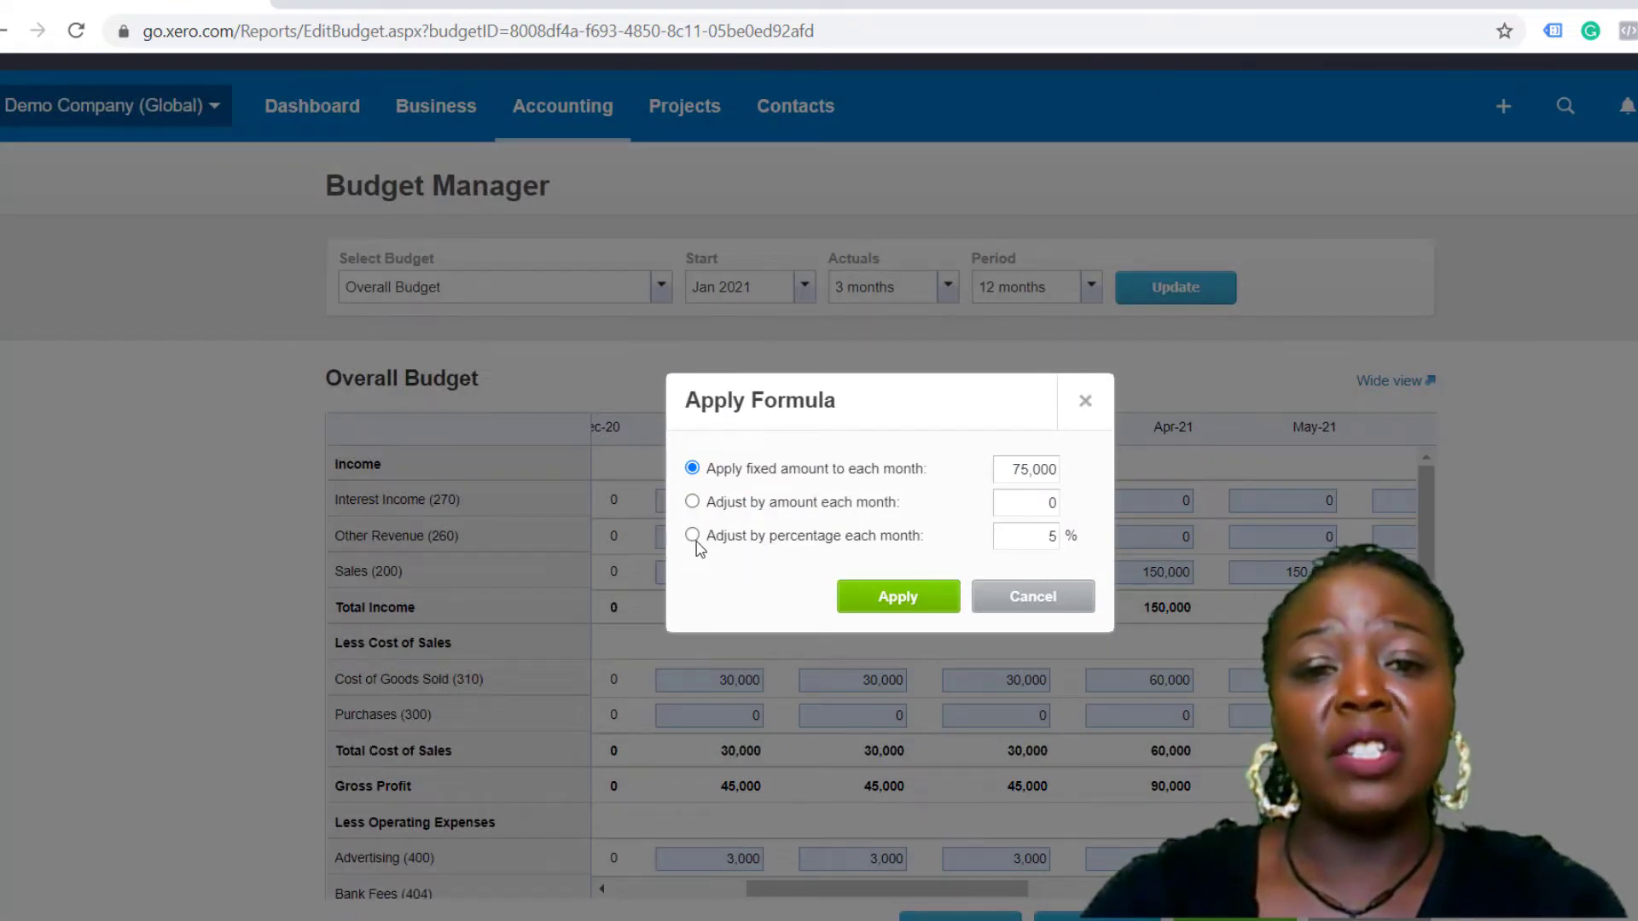
left_click(693, 536)
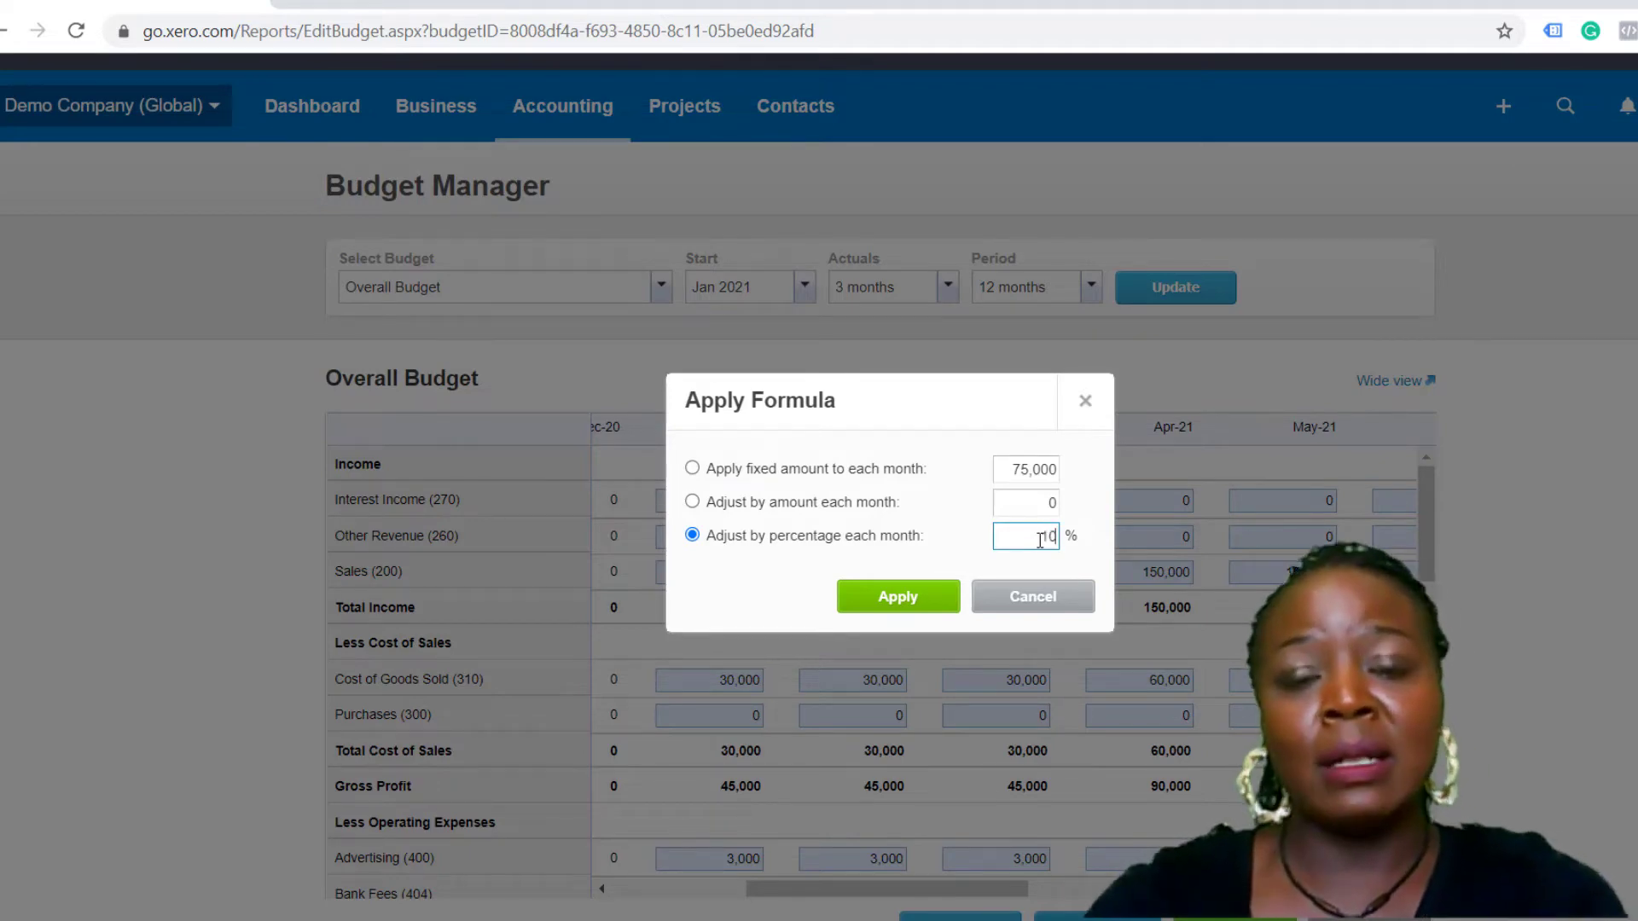
left_click(929, 596)
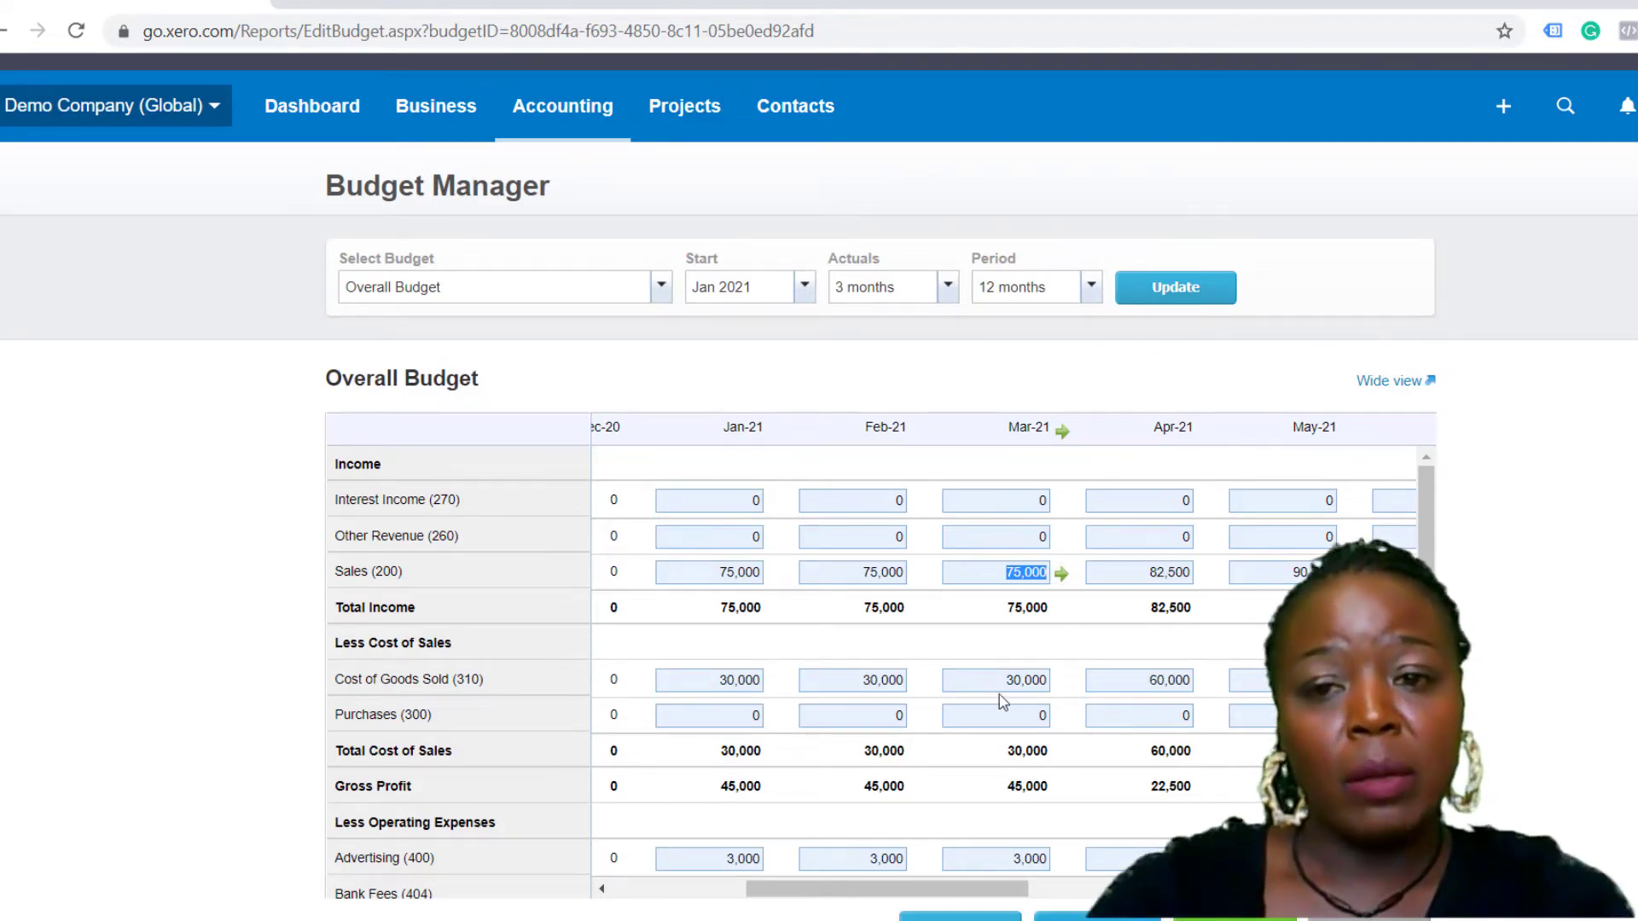
Step: Apply a formula to Sales (200) from July 2021 onward that adjusts the amount by 500 each month
left_click_drag(1021, 889, 1193, 889)
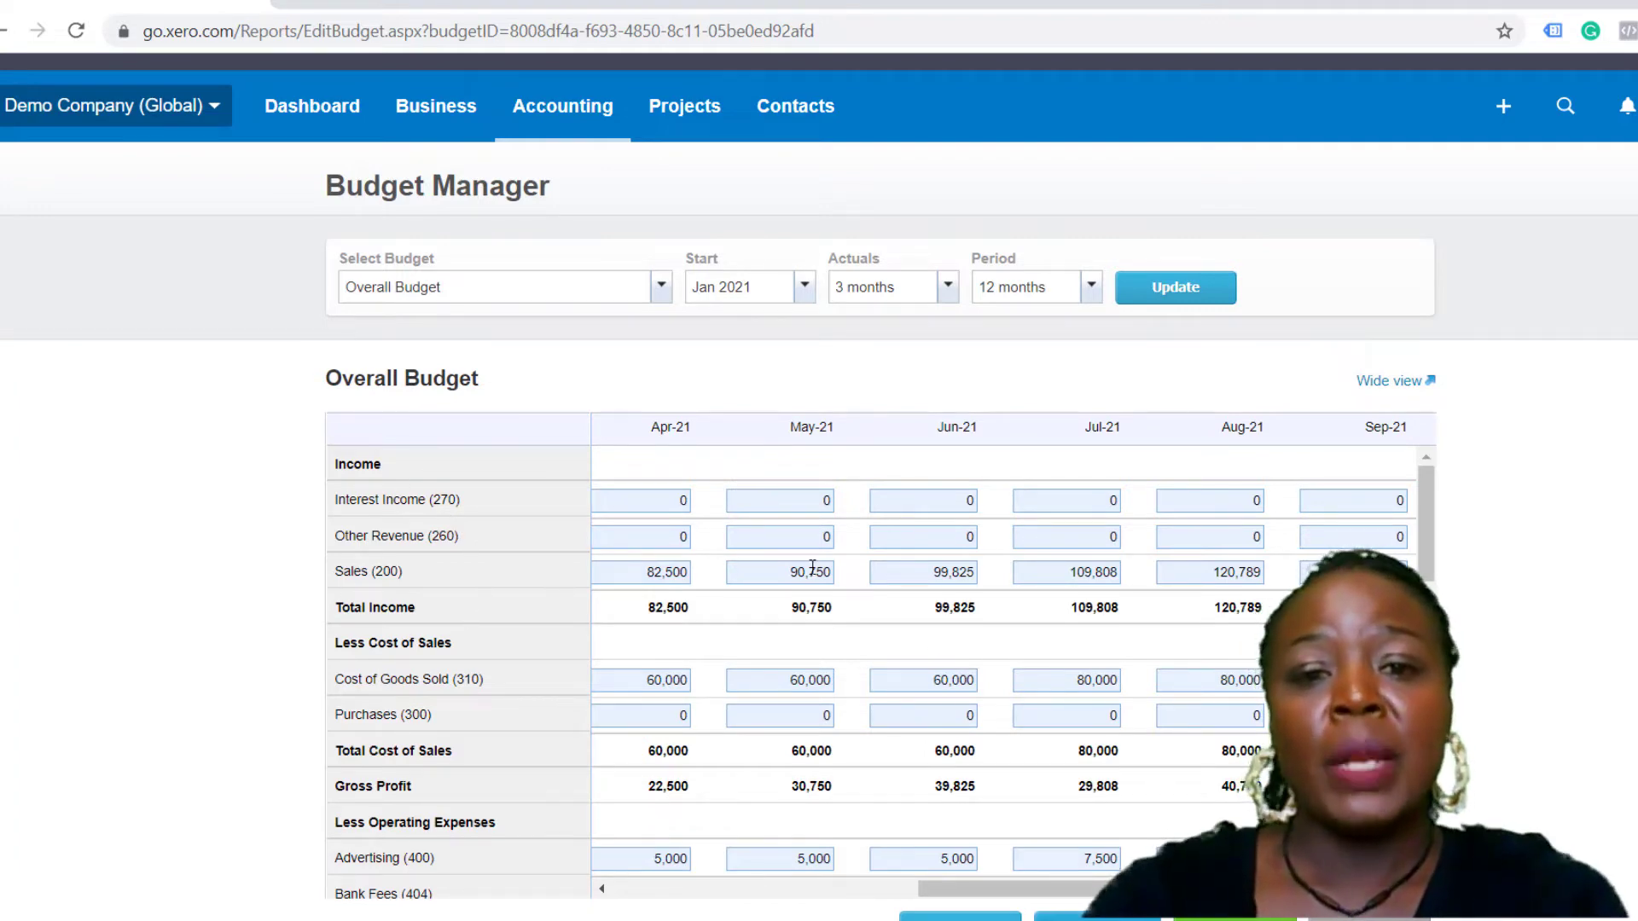
left_click(1094, 576)
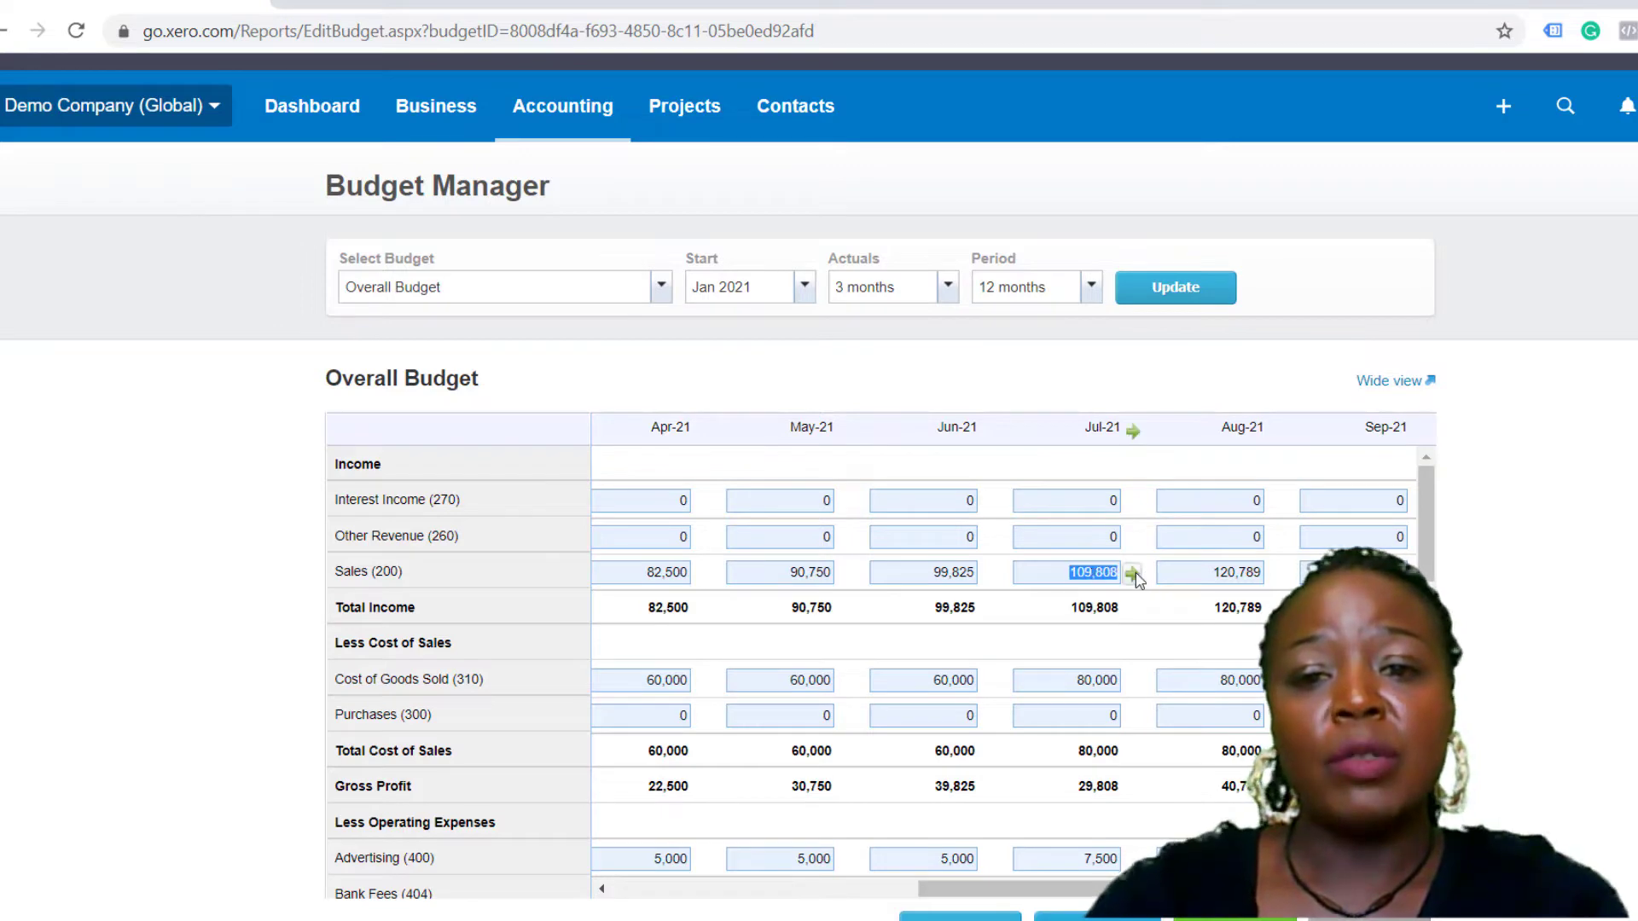
left_click(1132, 575)
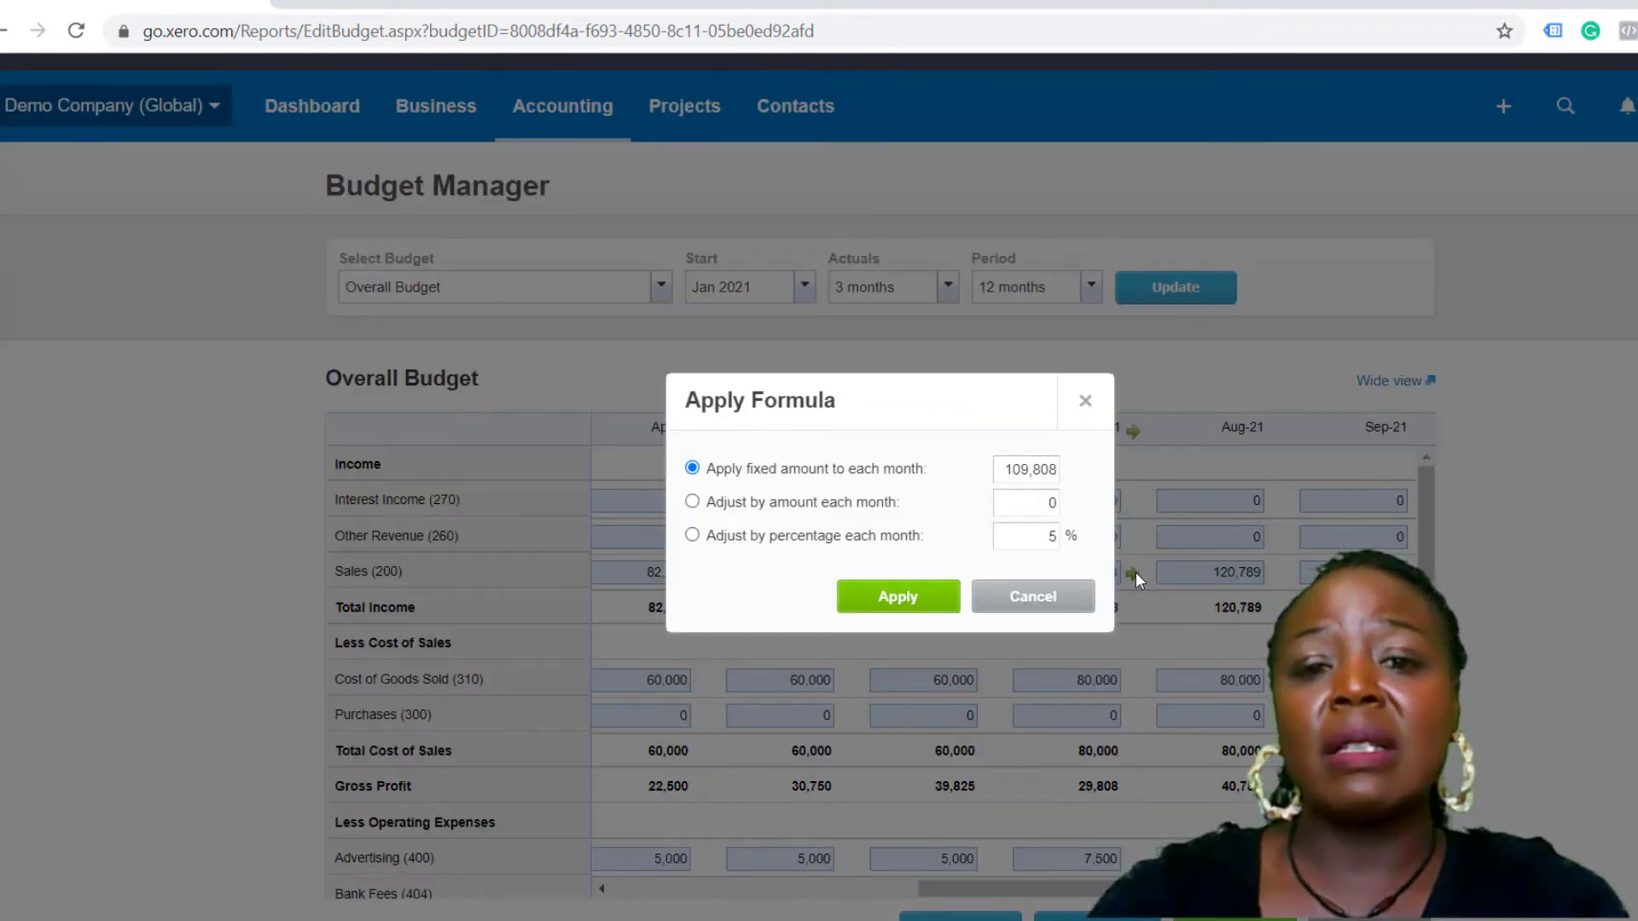
left_click(694, 505)
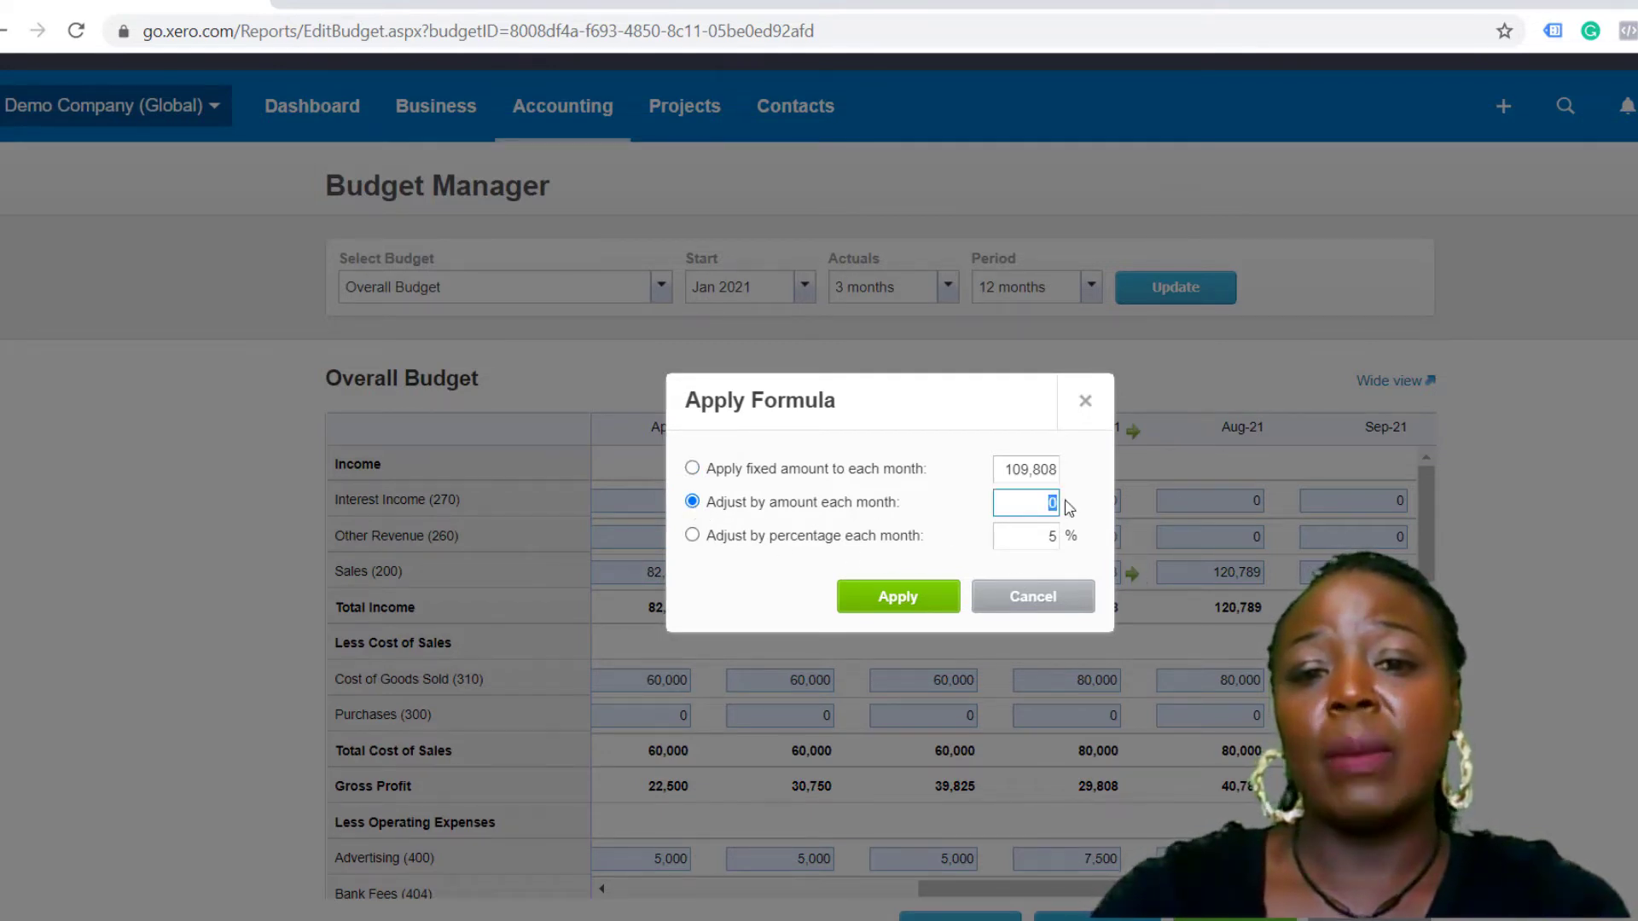
type("500")
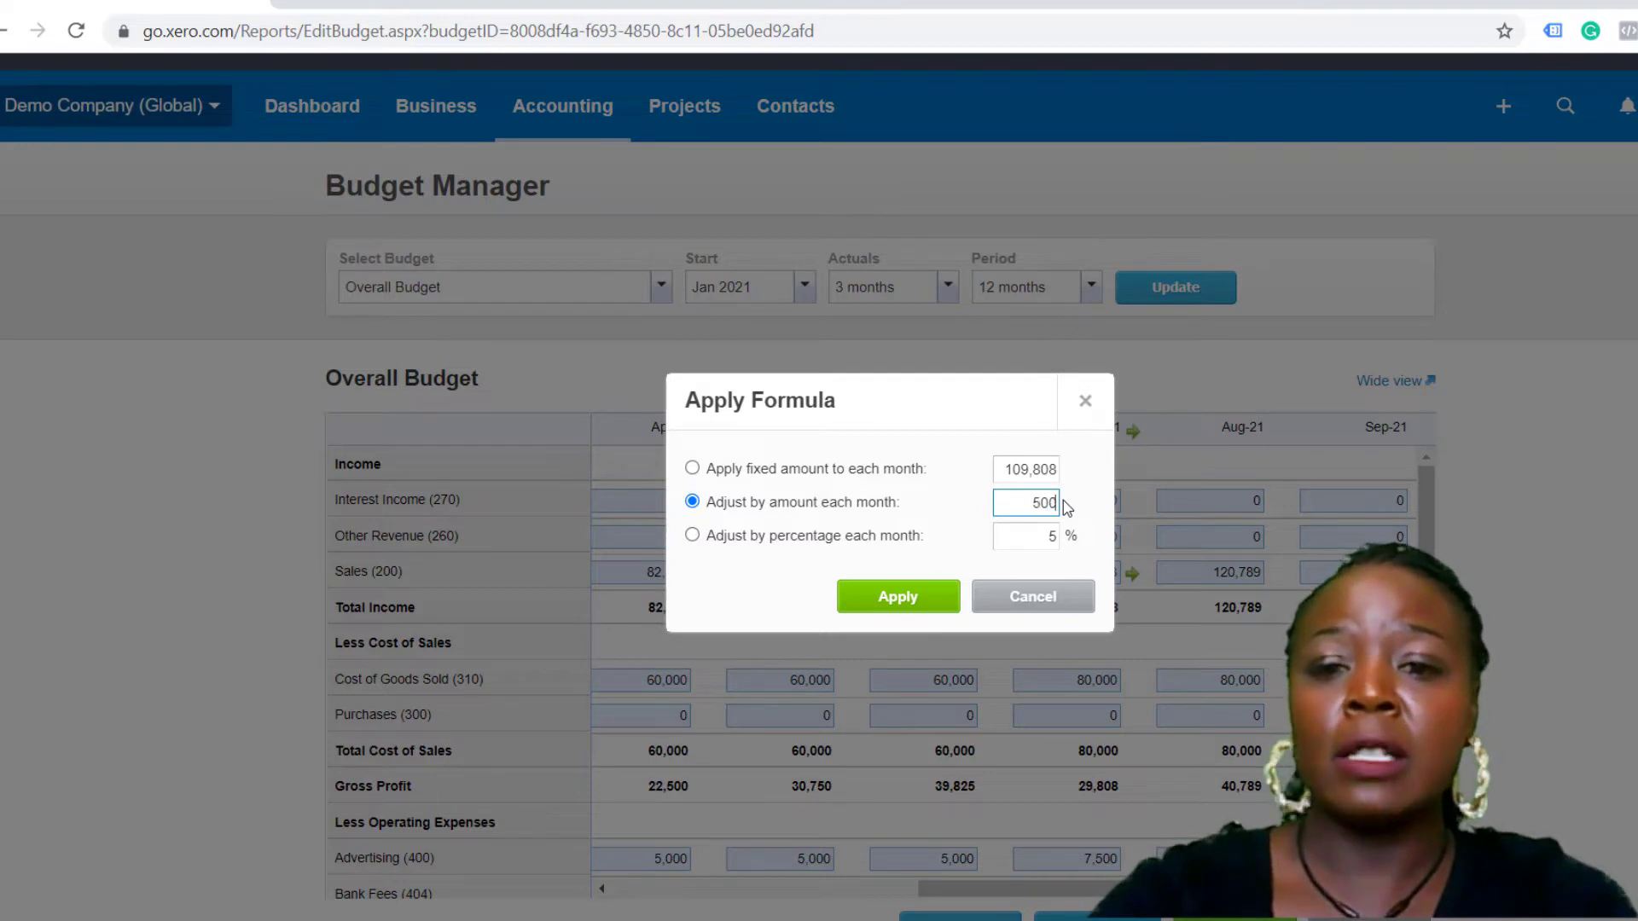
left_click(914, 602)
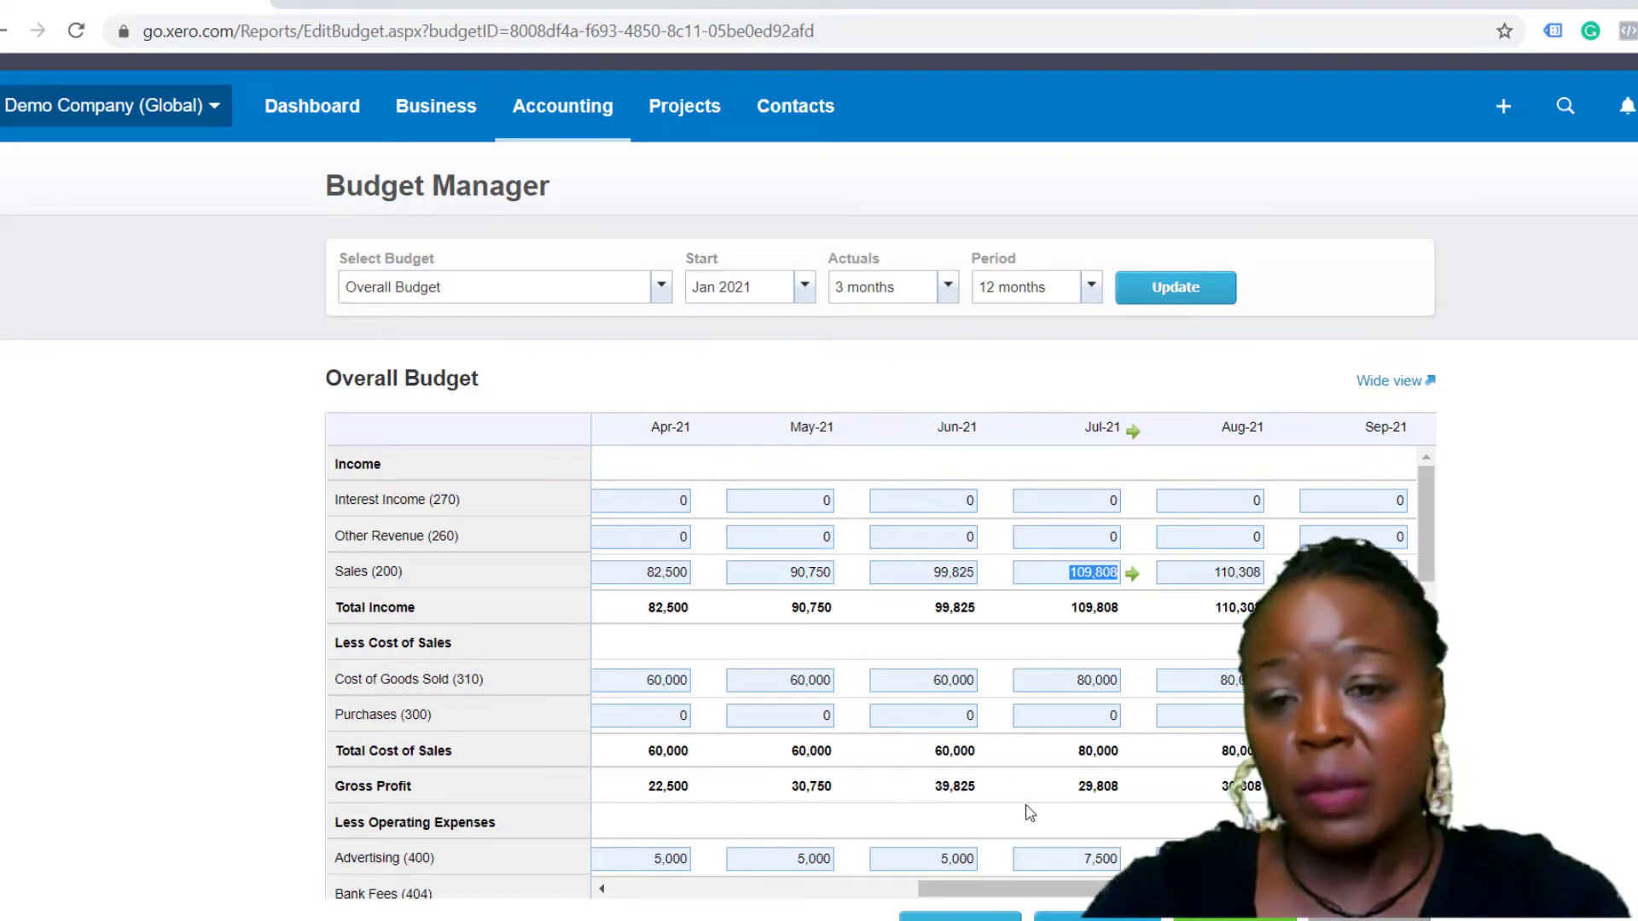
Step: Apply a 10% monthly adjustment to Cost of Goods Sold (310) from January 2021 onward and check the following months
left_click_drag(1096, 887, 787, 858)
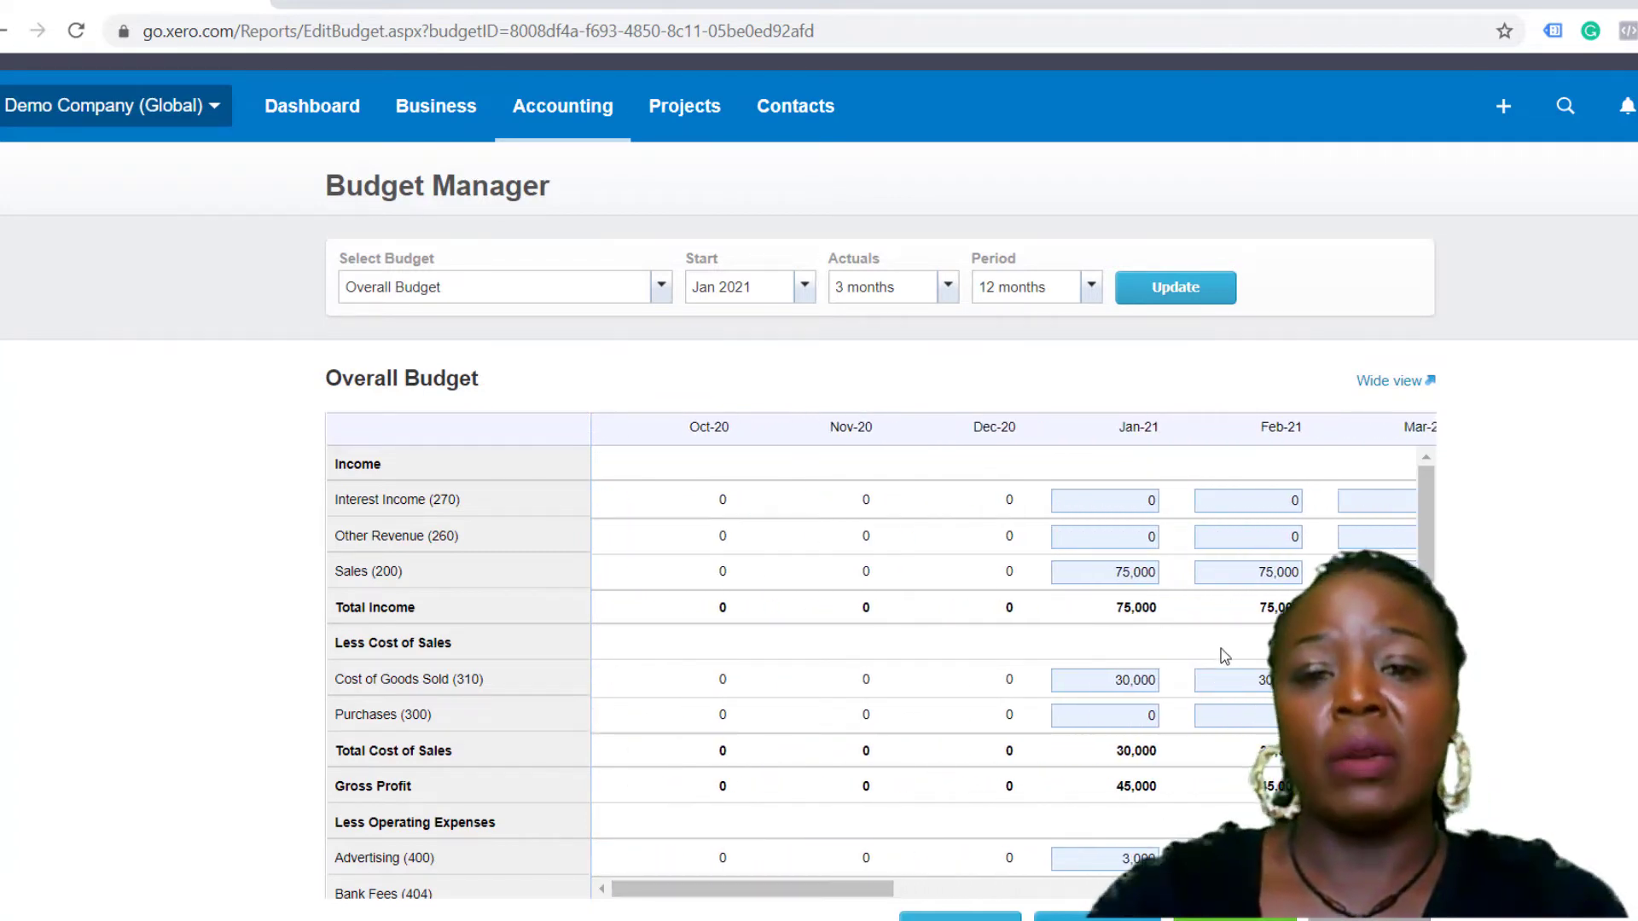
scroll(1225, 657, "down", 3)
scroll(1225, 656, "up", 3)
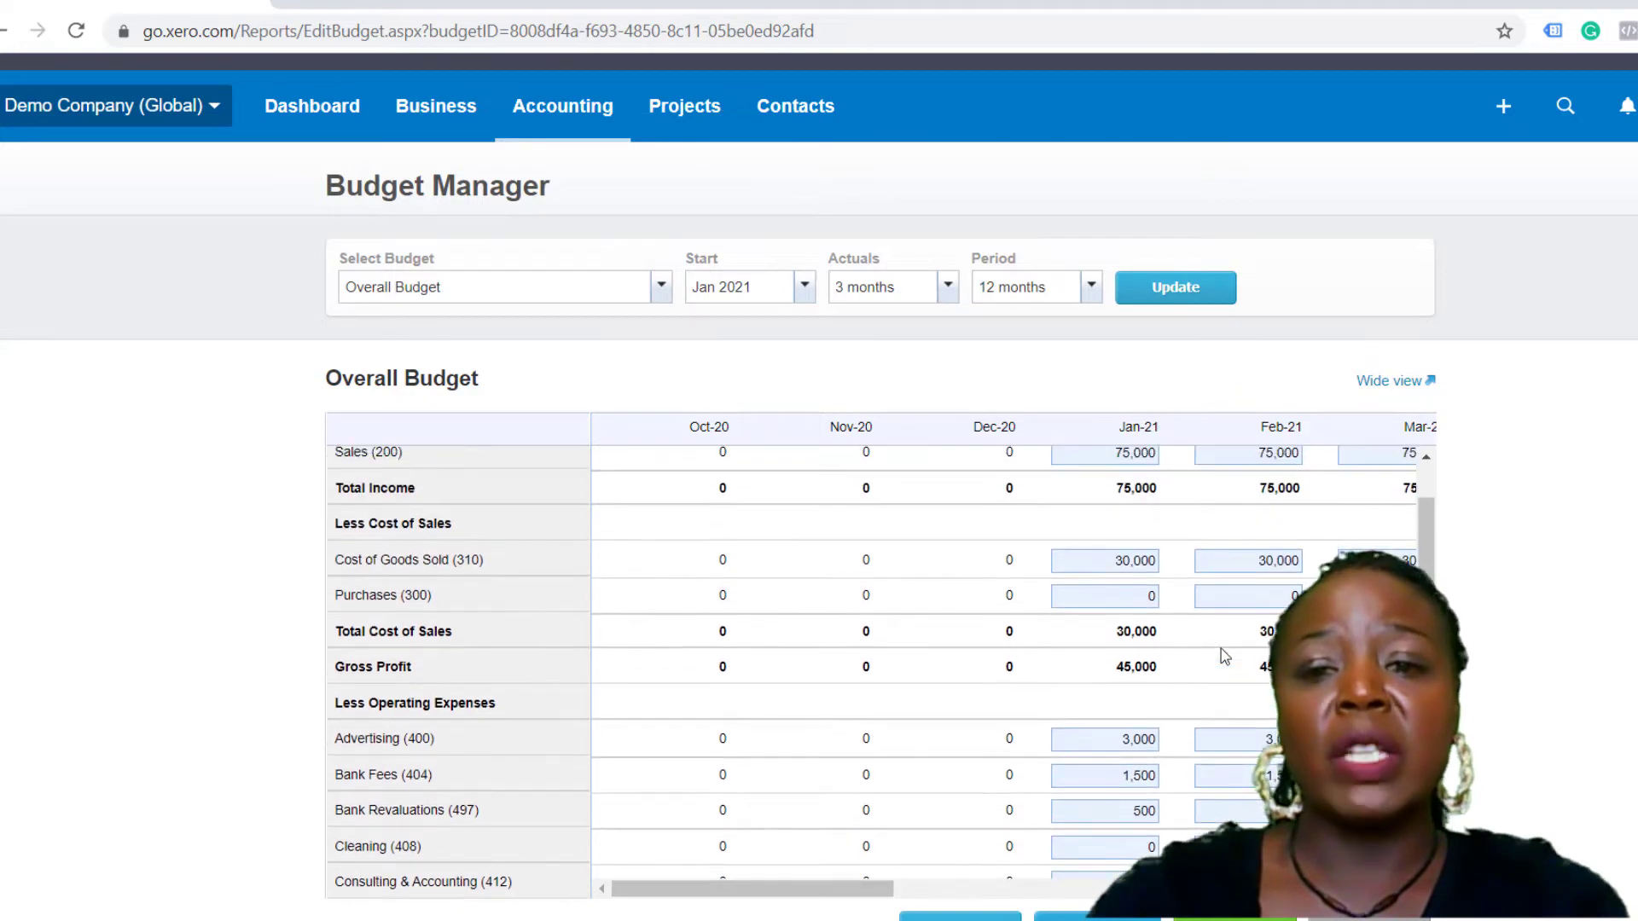
left_click(1171, 560)
left_click(692, 535)
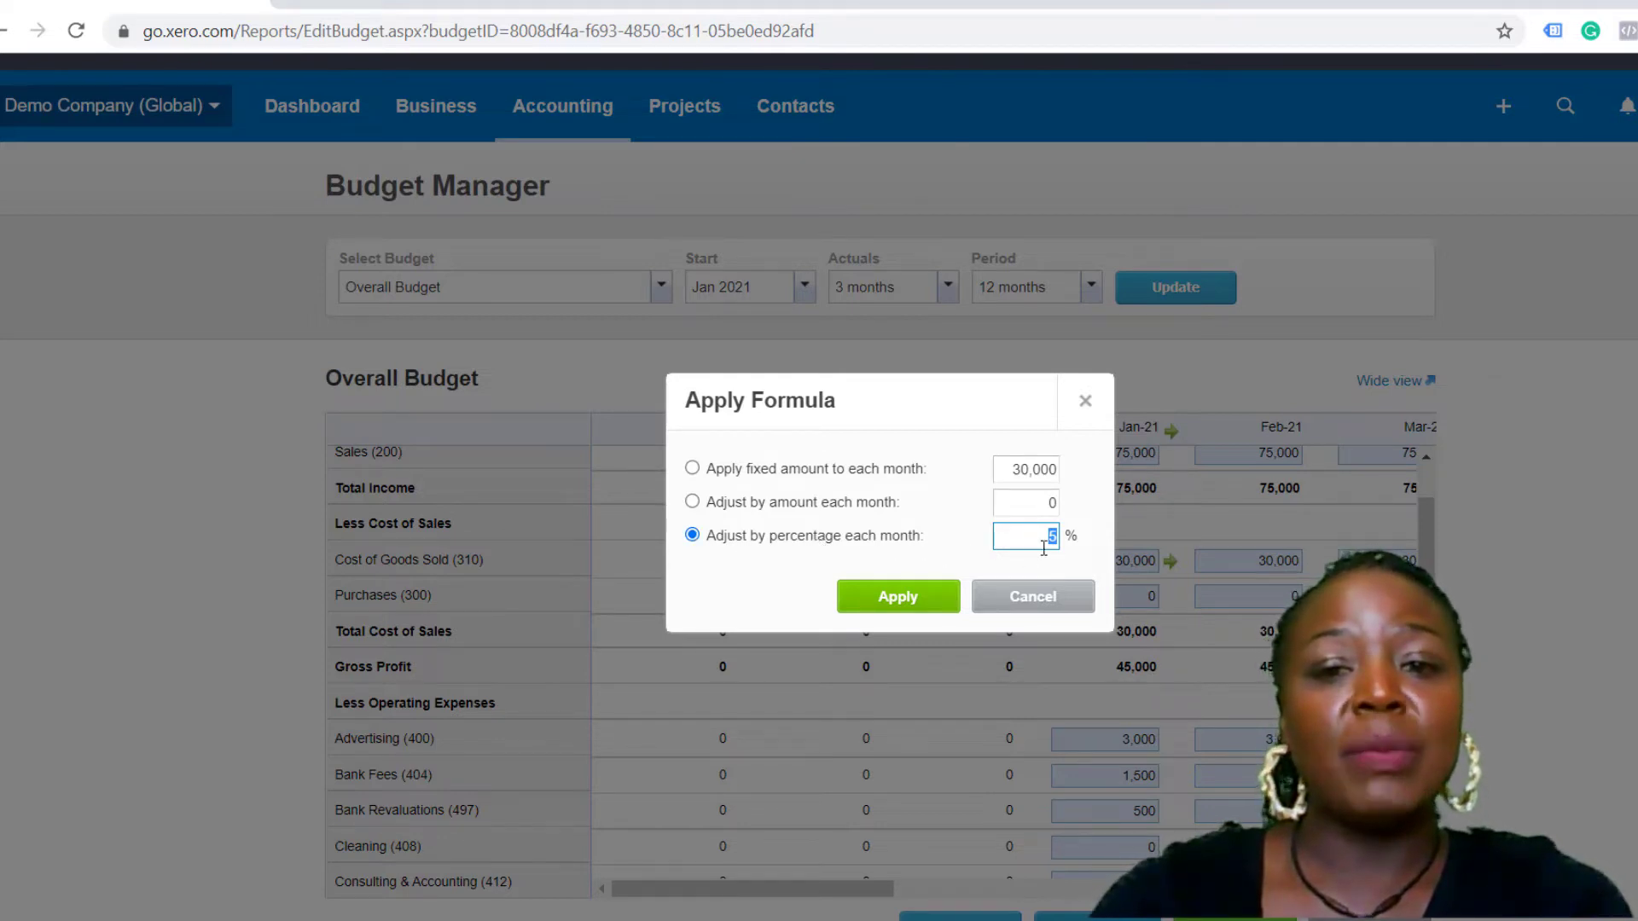
type("10")
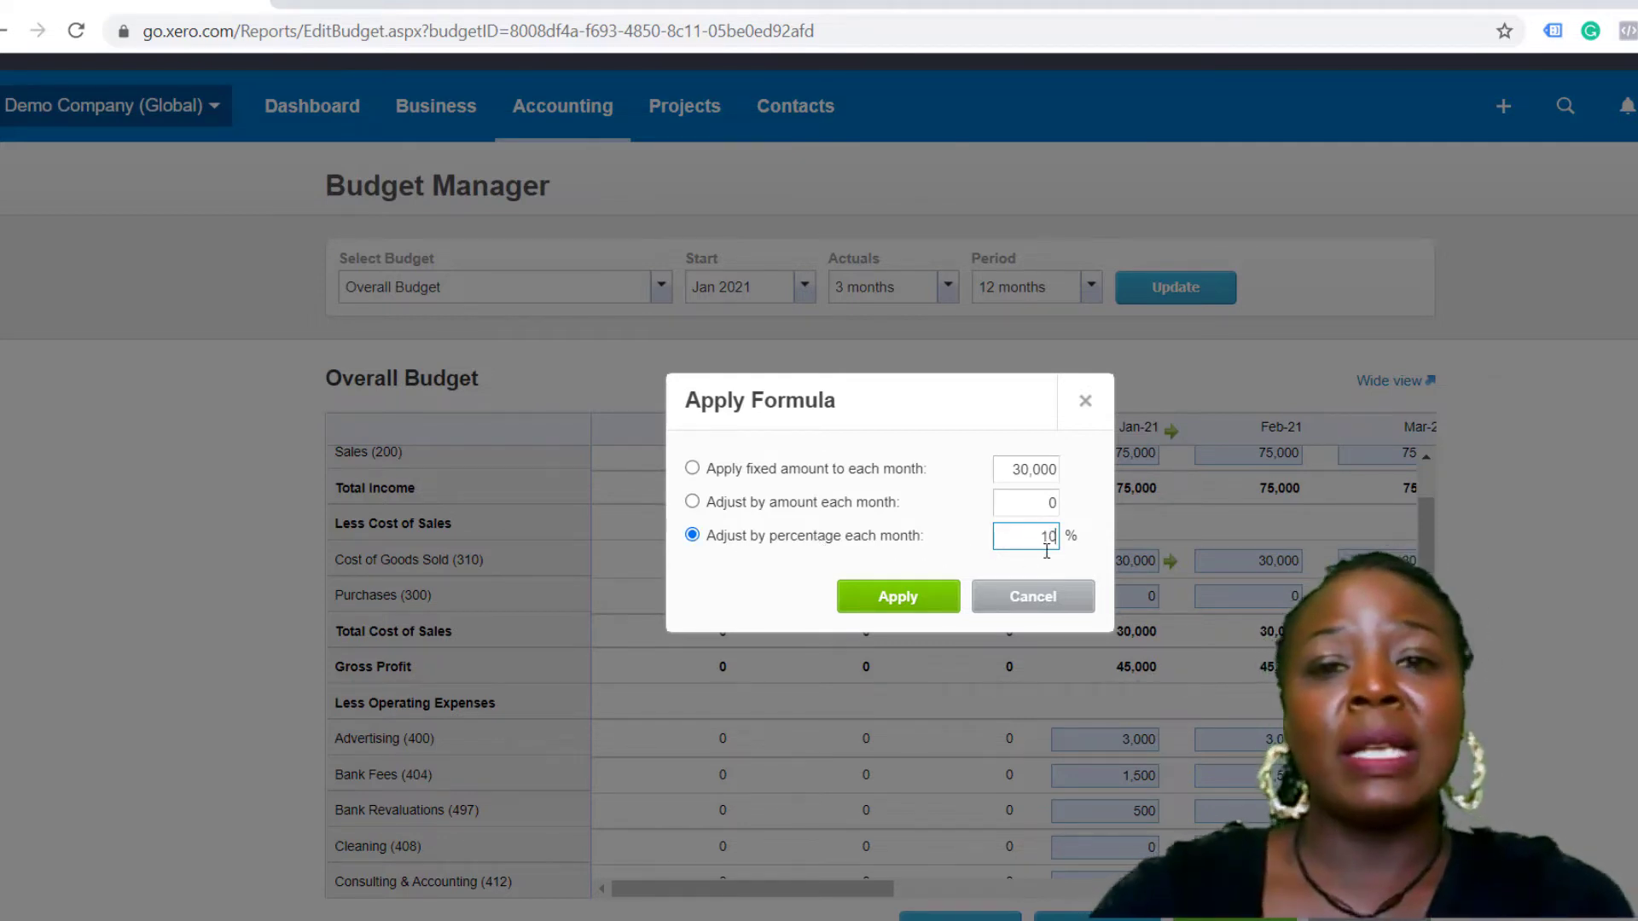
left_click(871, 608)
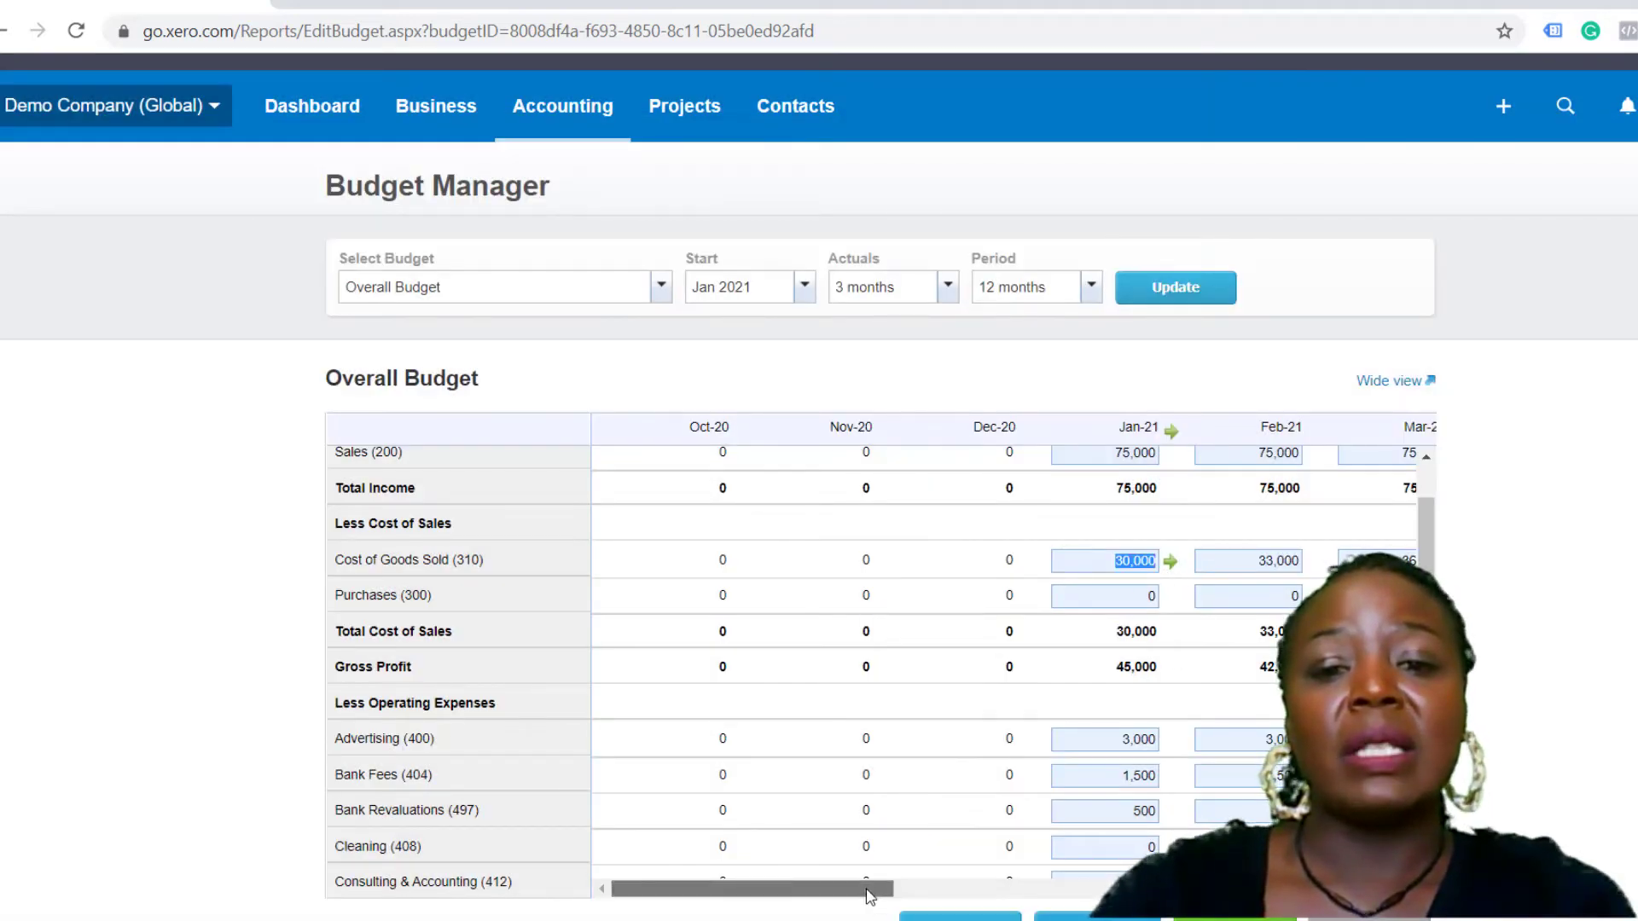
scroll(868, 892, "right", 5)
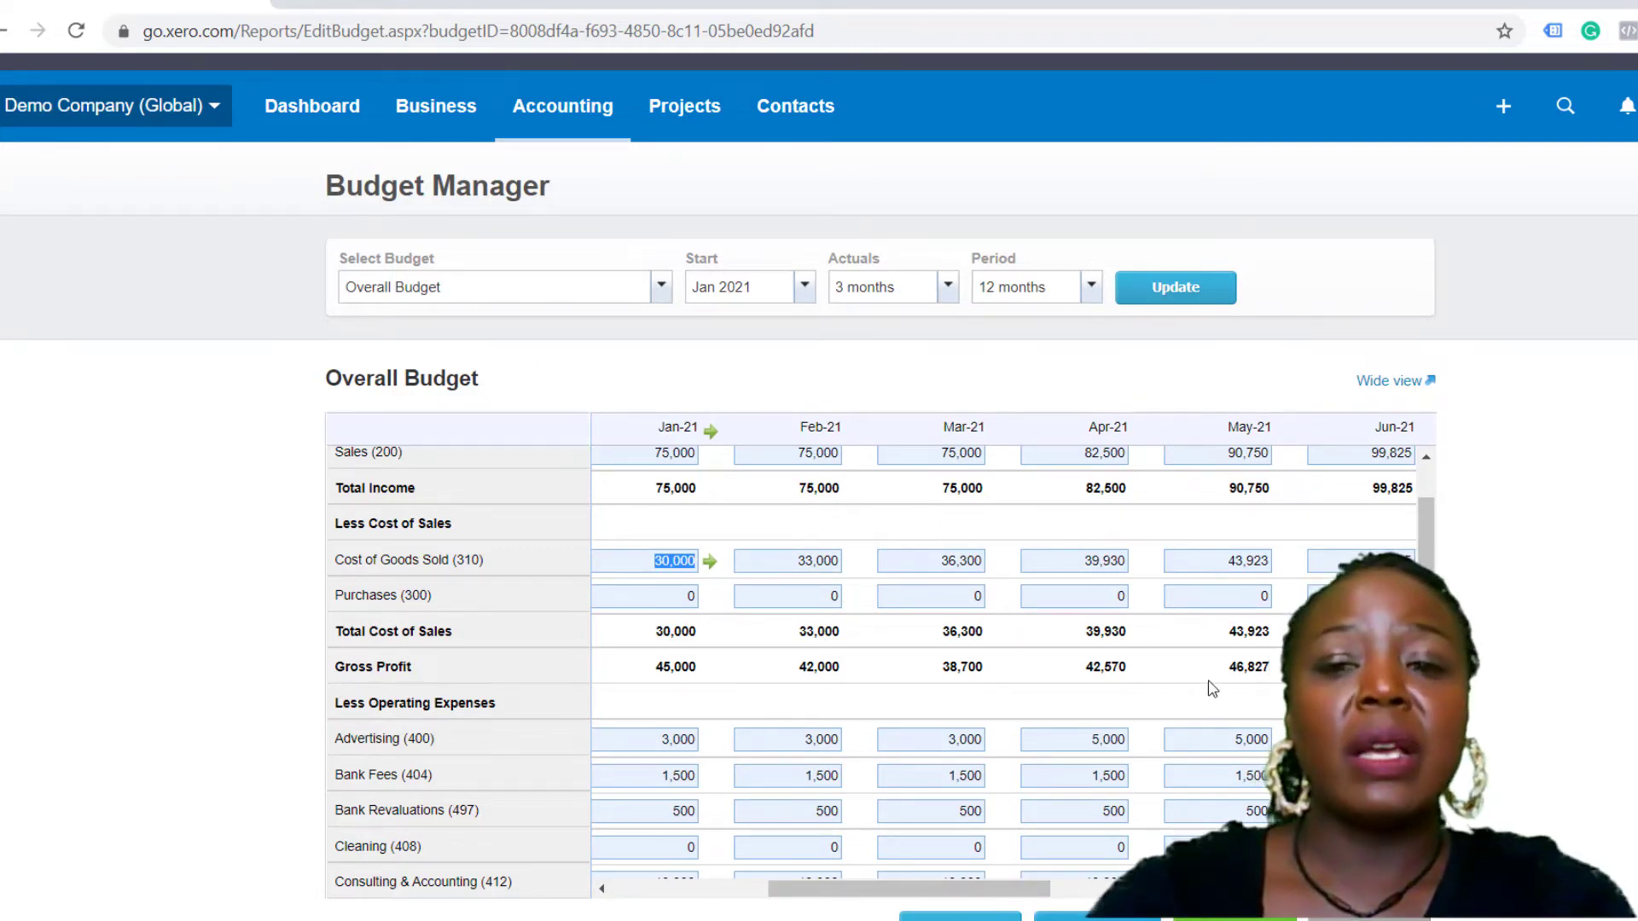
Step: Set Rent (469) for January 2021 to 10,000 and apply that fixed amount to every following month
scroll(1432, 546, "down", 6)
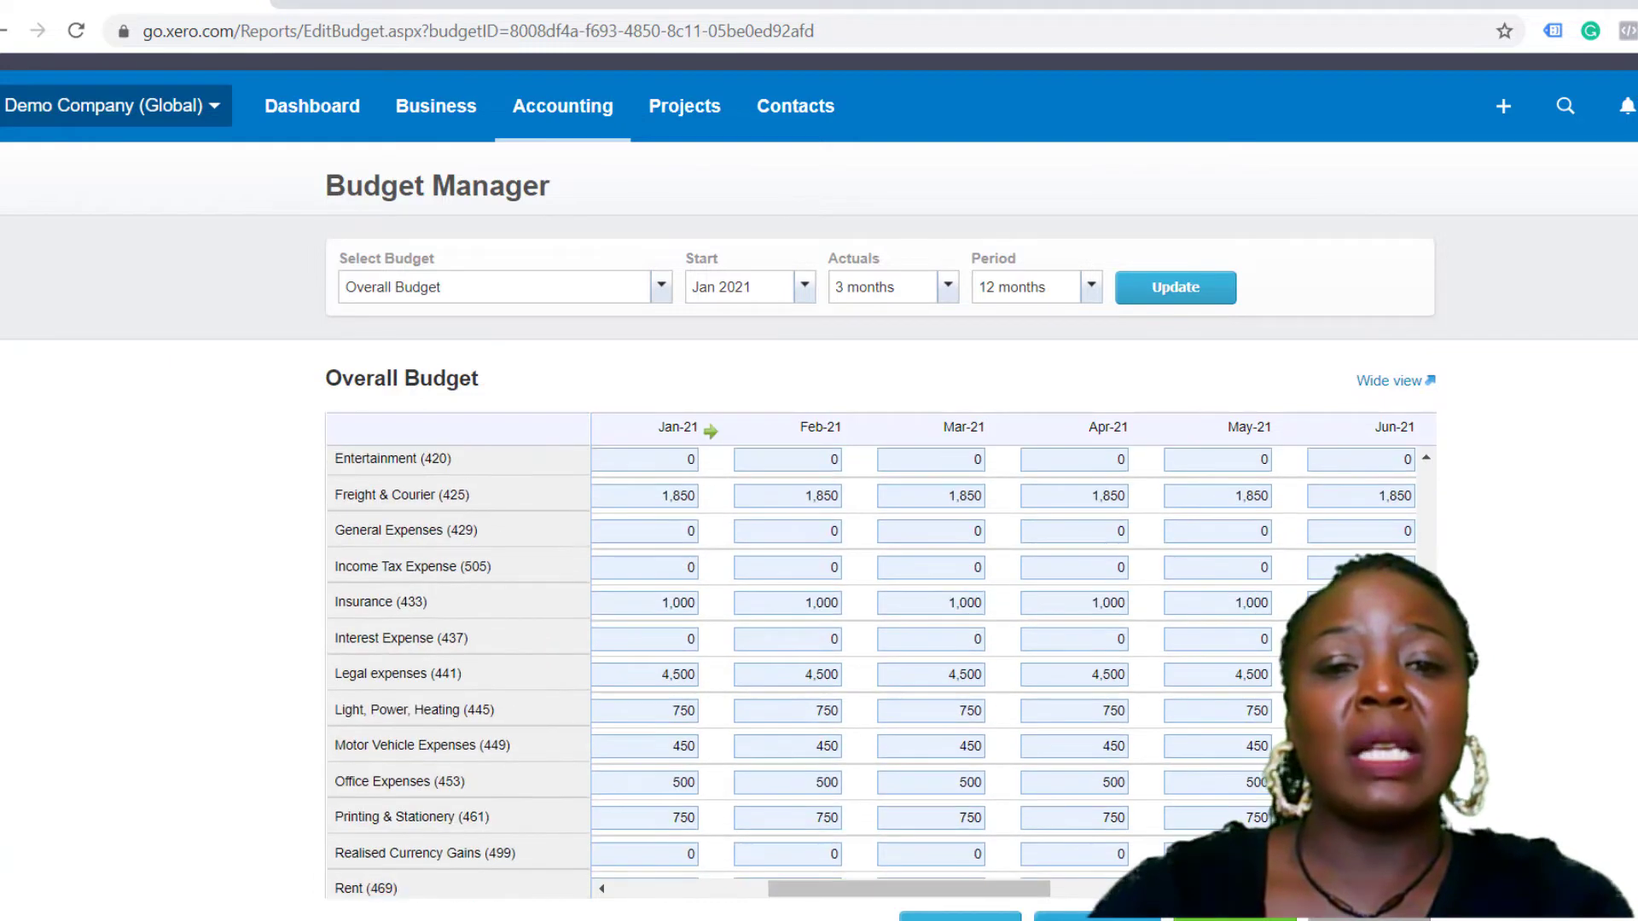
left_click(665, 599)
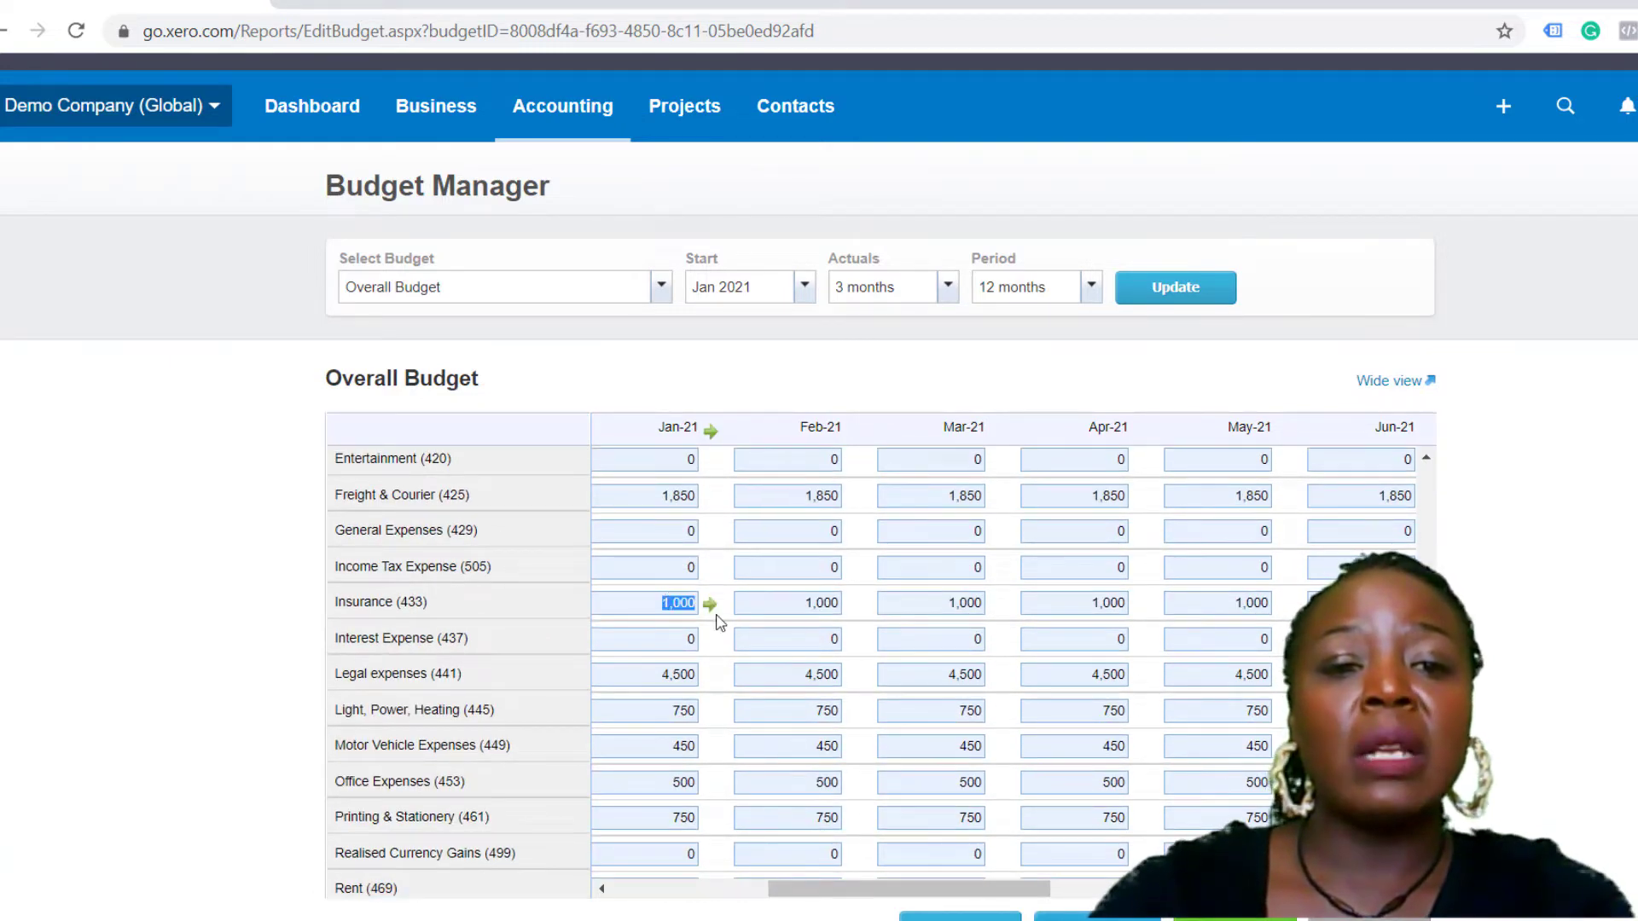
scroll(789, 635, "down", 1)
scroll(789, 636, "down", 3)
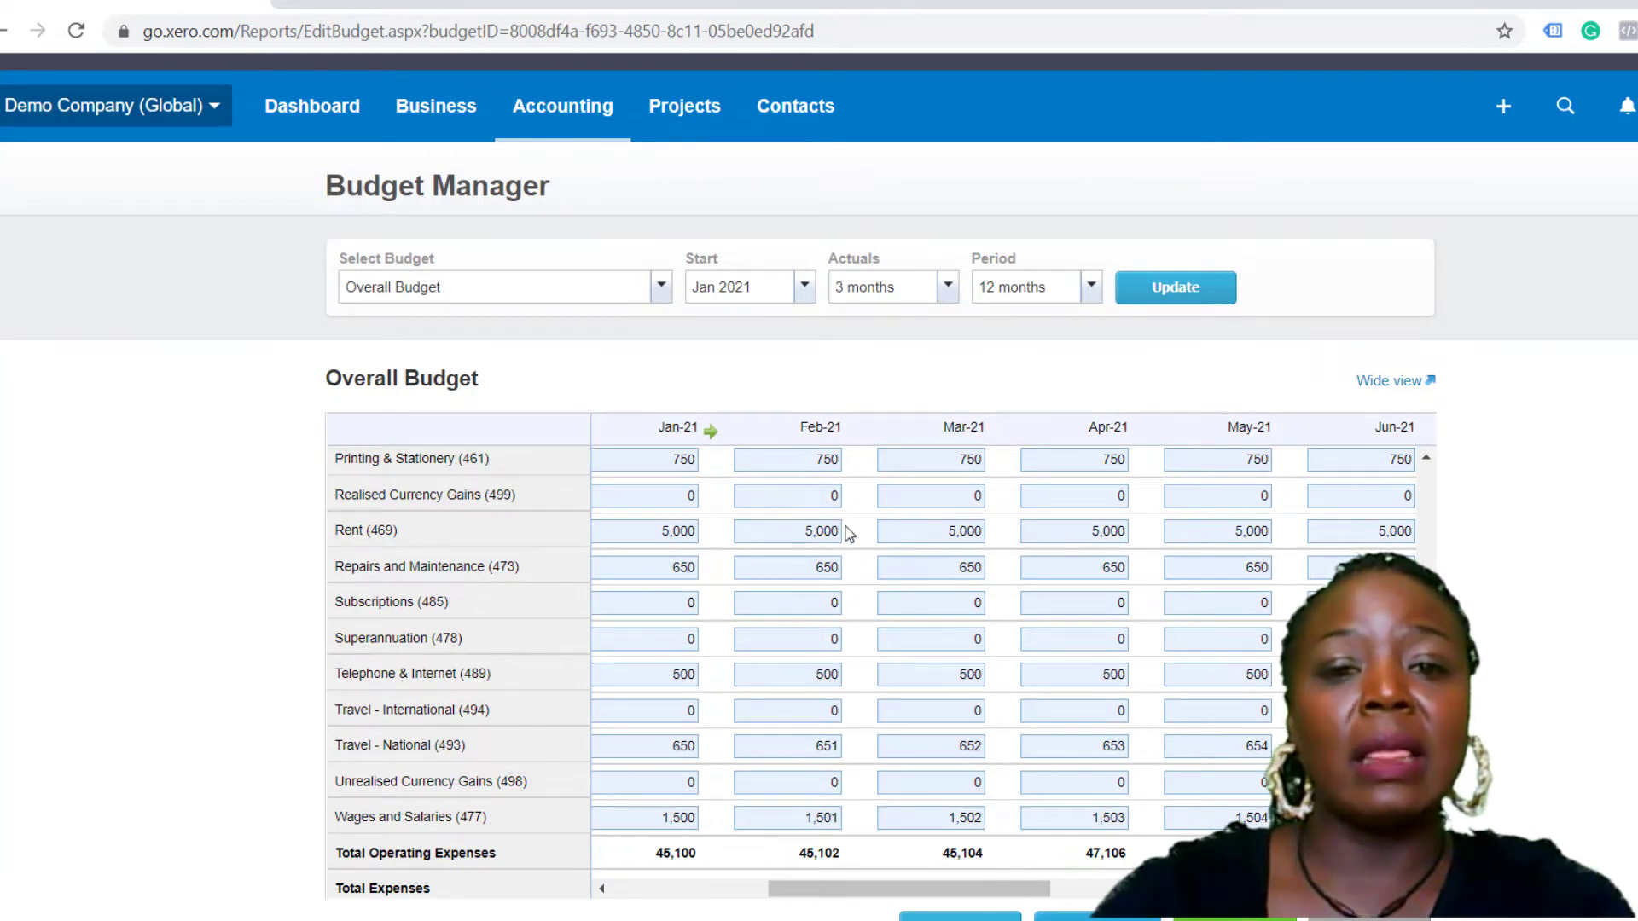
left_click(674, 531)
type("1000")
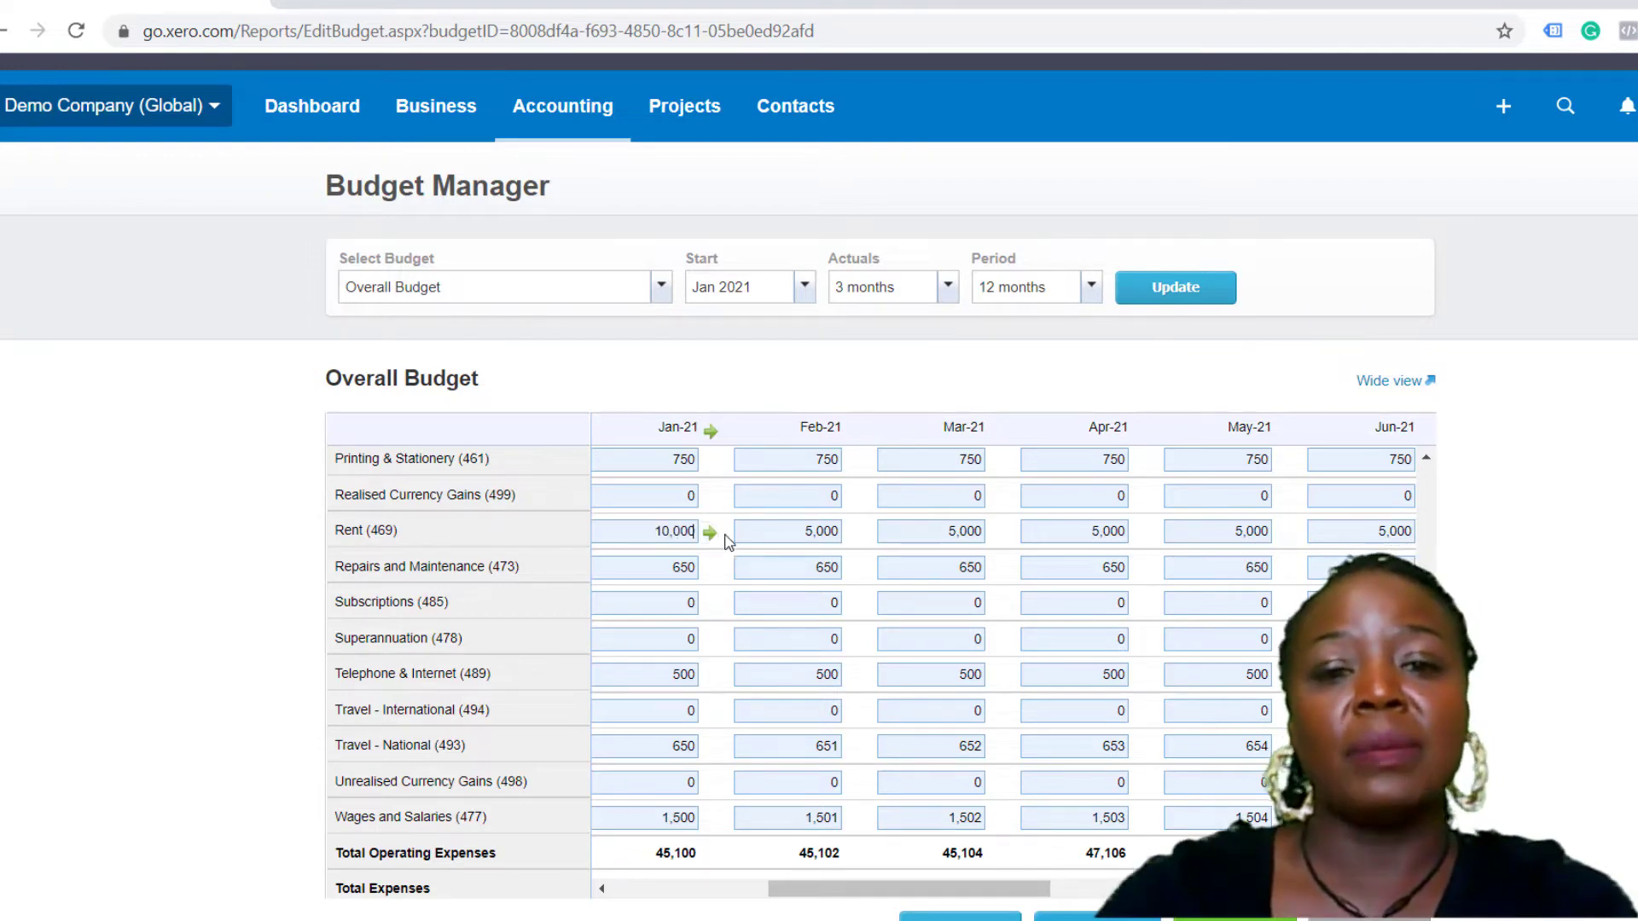
left_click(711, 533)
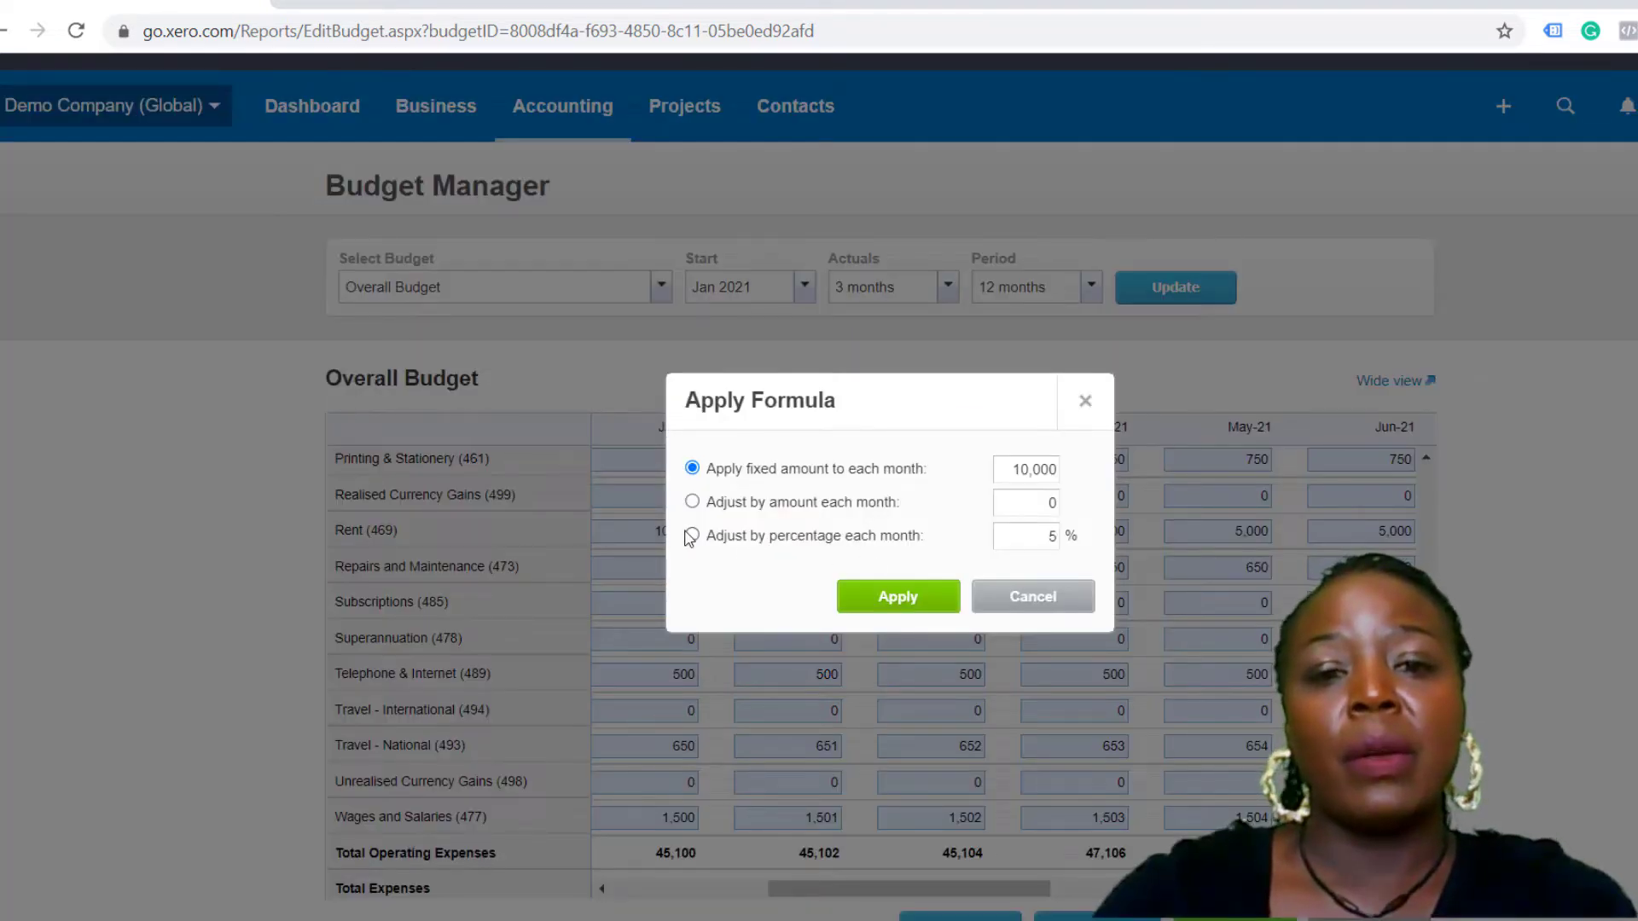
left_click(896, 597)
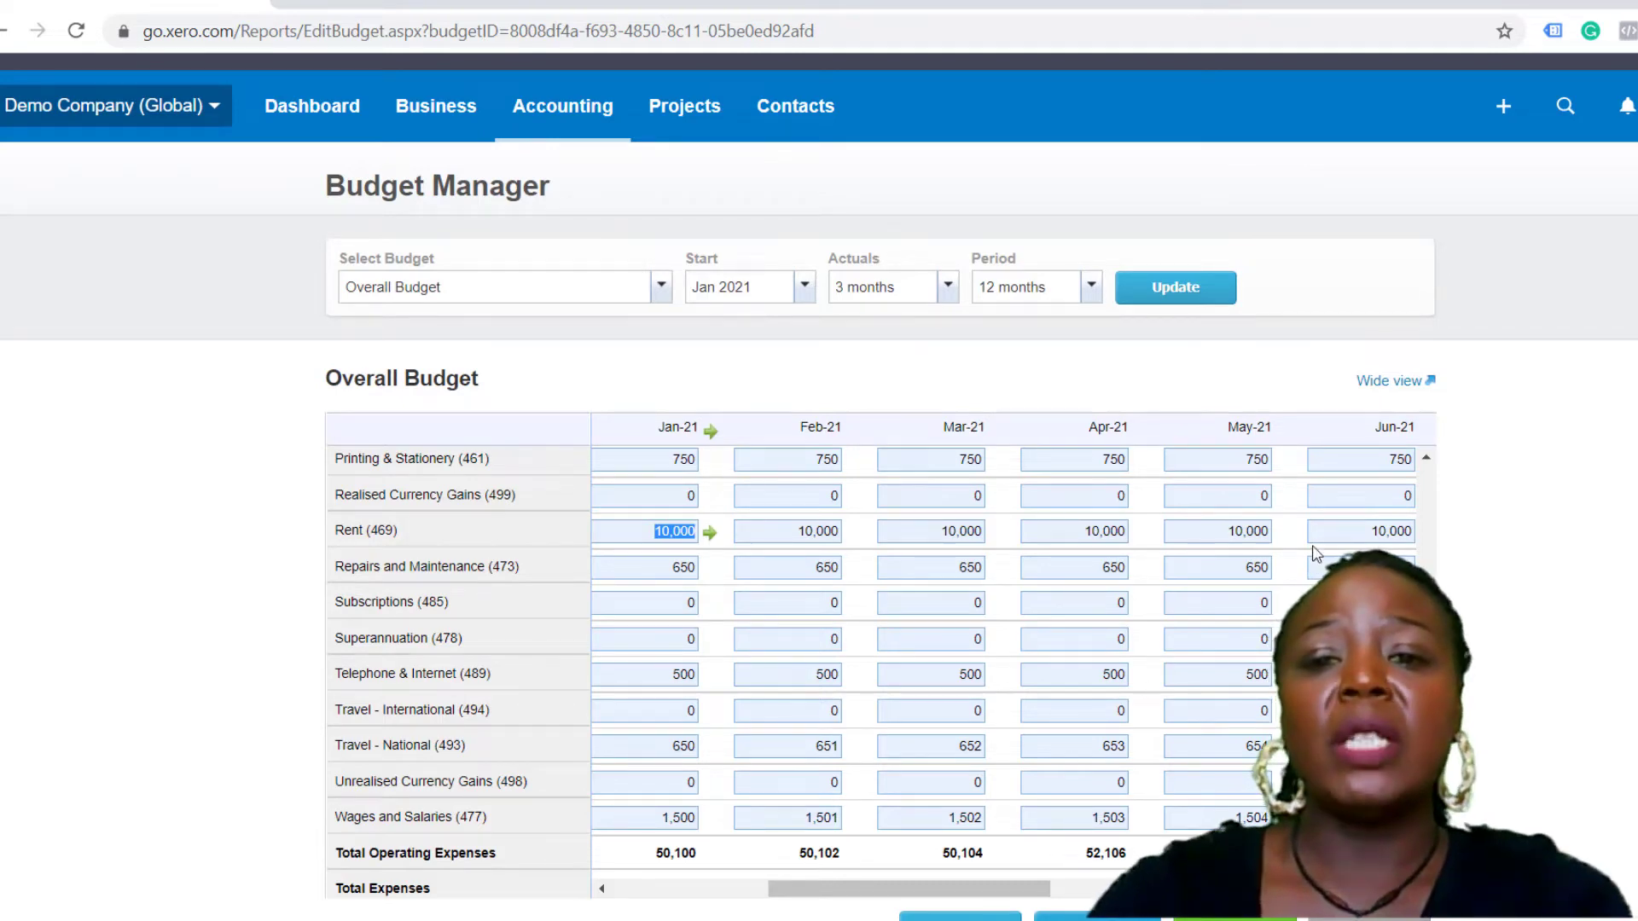
Step: Apply a fixed amount of 1,500 to Rent (469) for each month from March 2021 onward
left_click(948, 531)
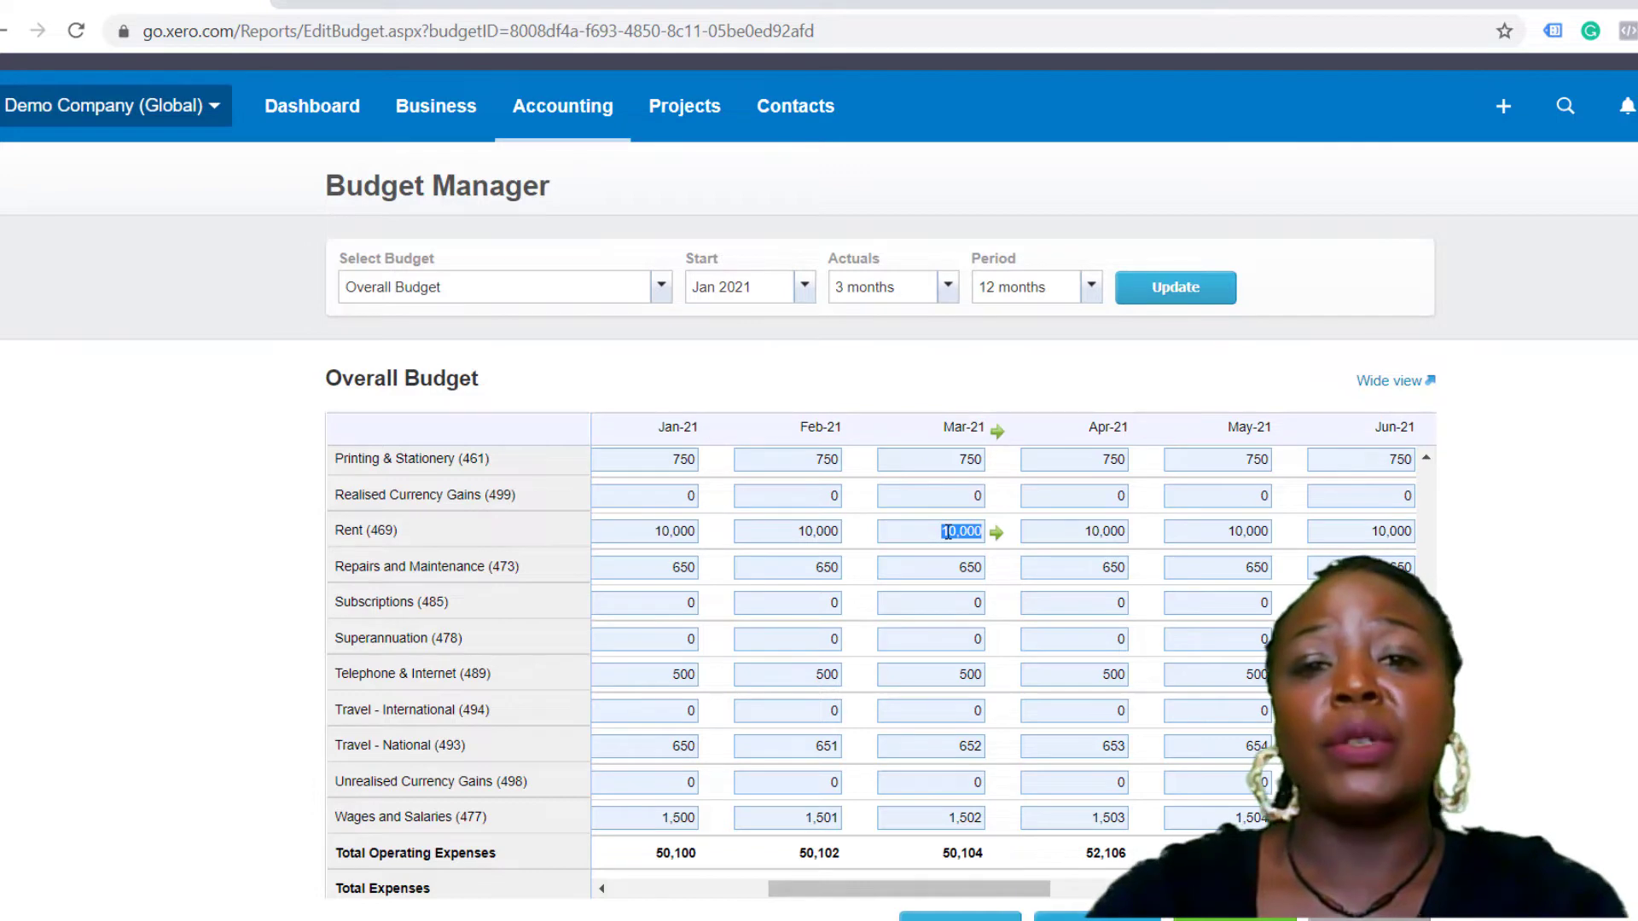
left_click(998, 534)
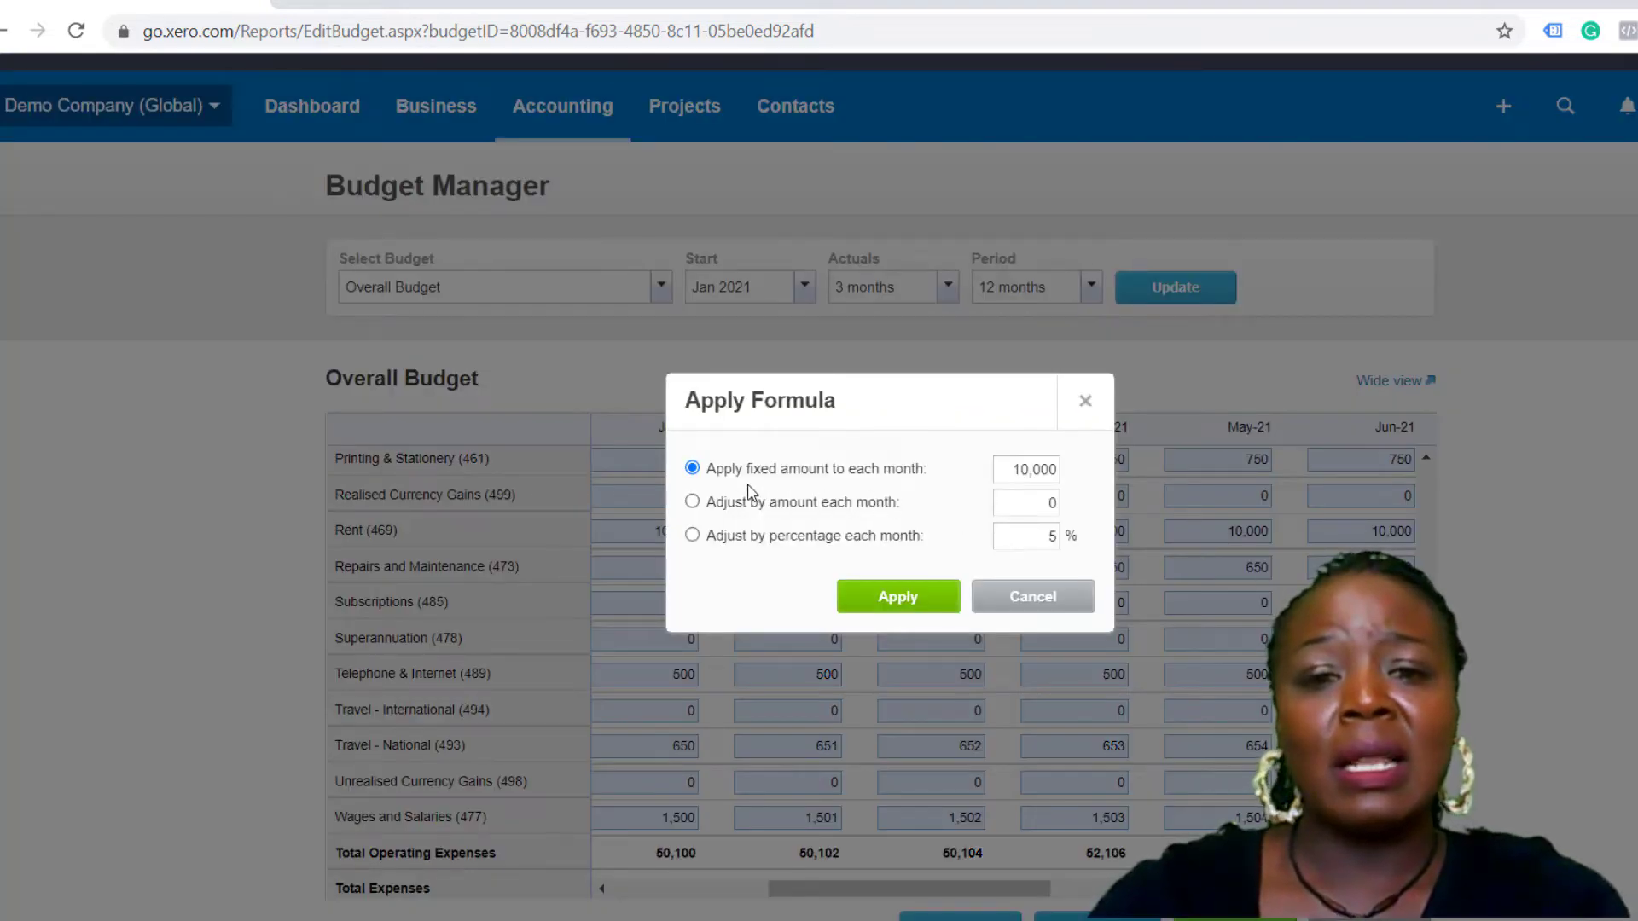
left_click_drag(1021, 473, 1075, 476)
type("1500")
left_click(908, 604)
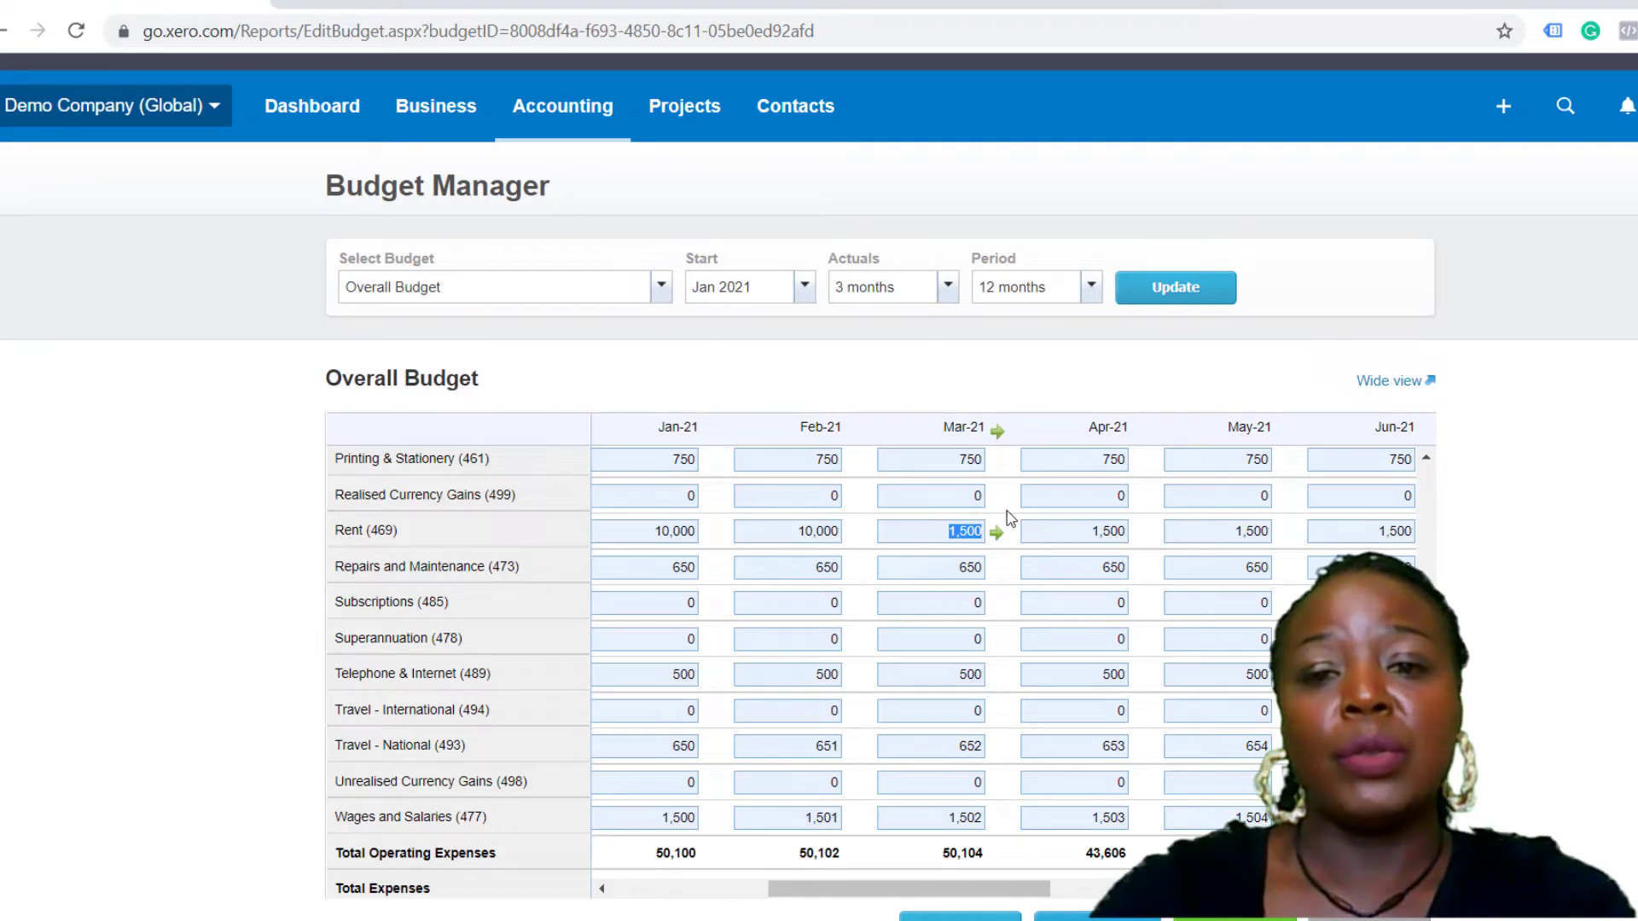
left_click(997, 534)
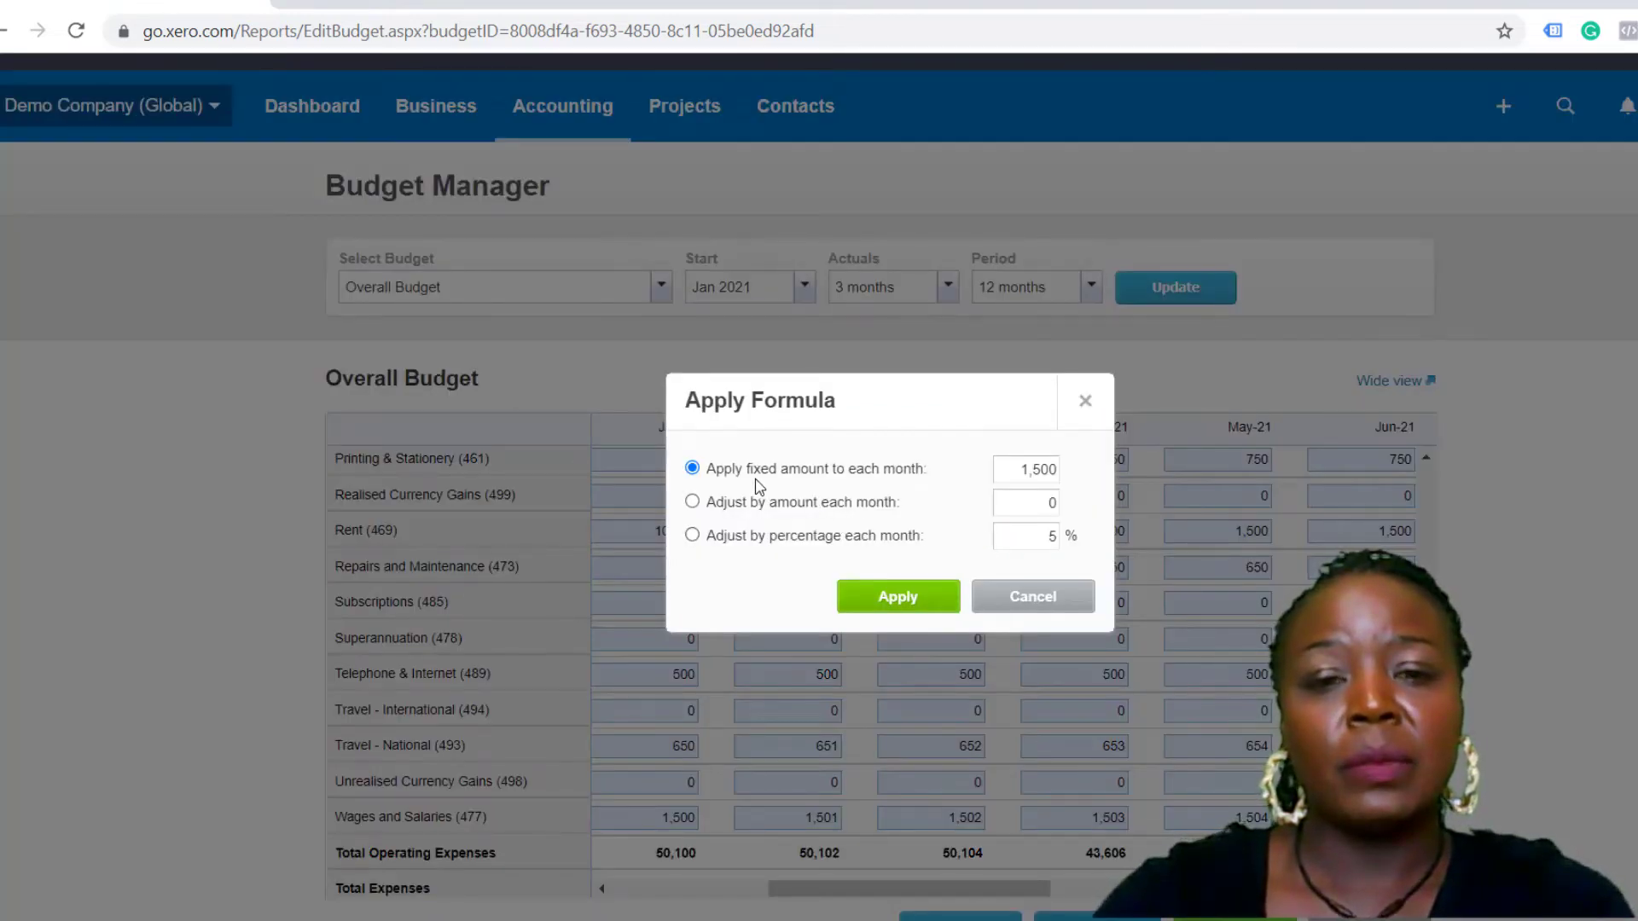
left_click(692, 502)
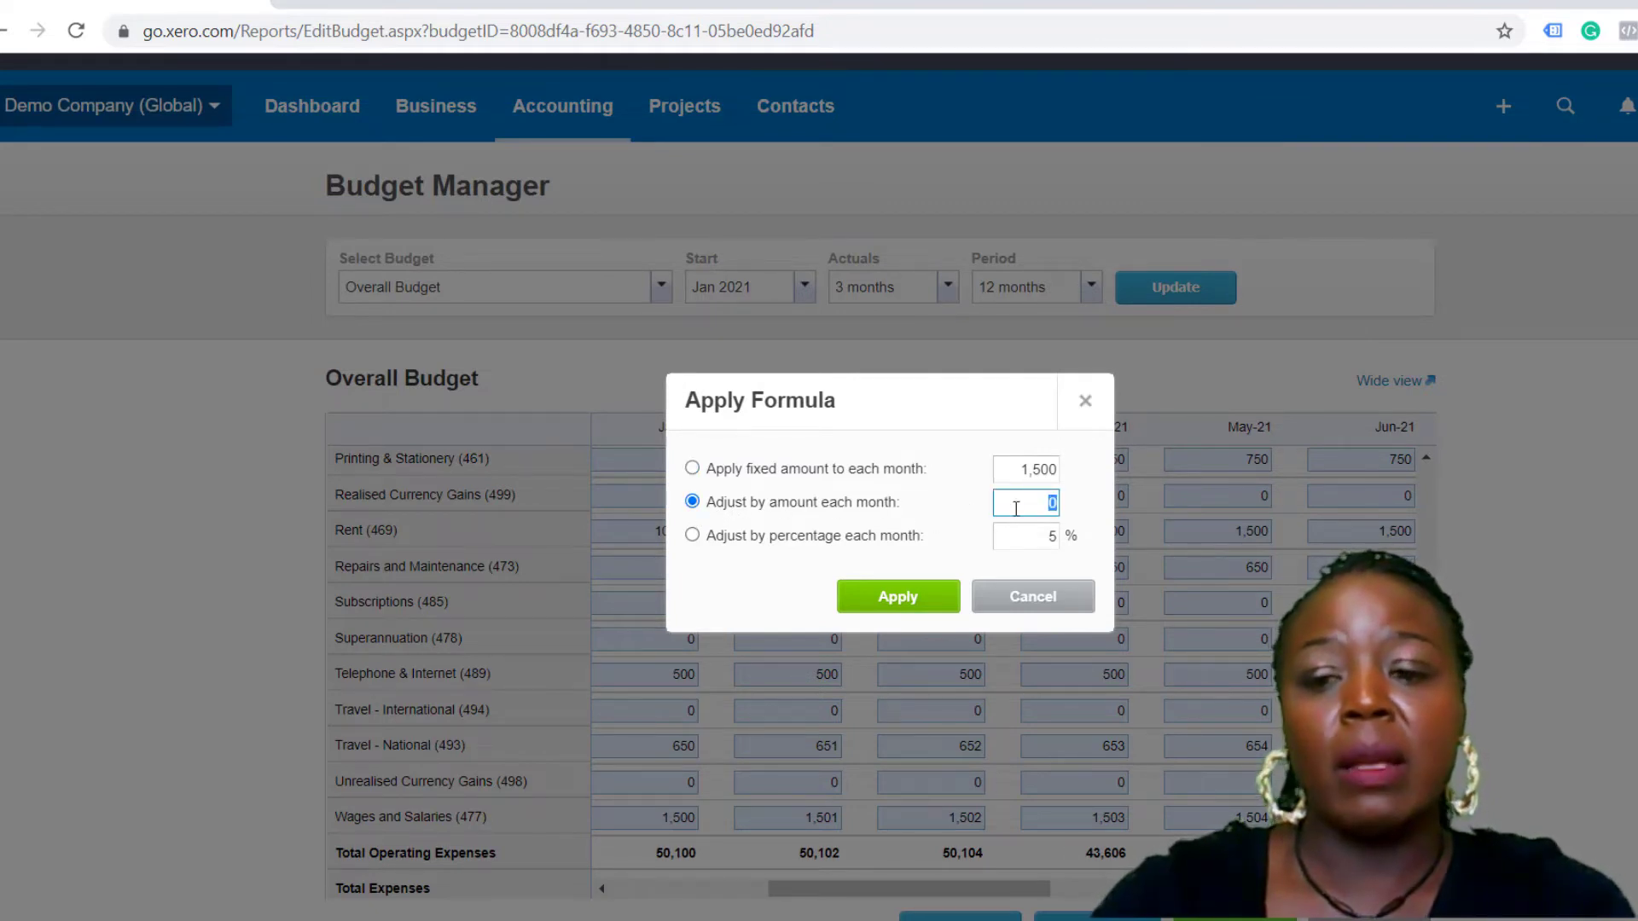
type("1500")
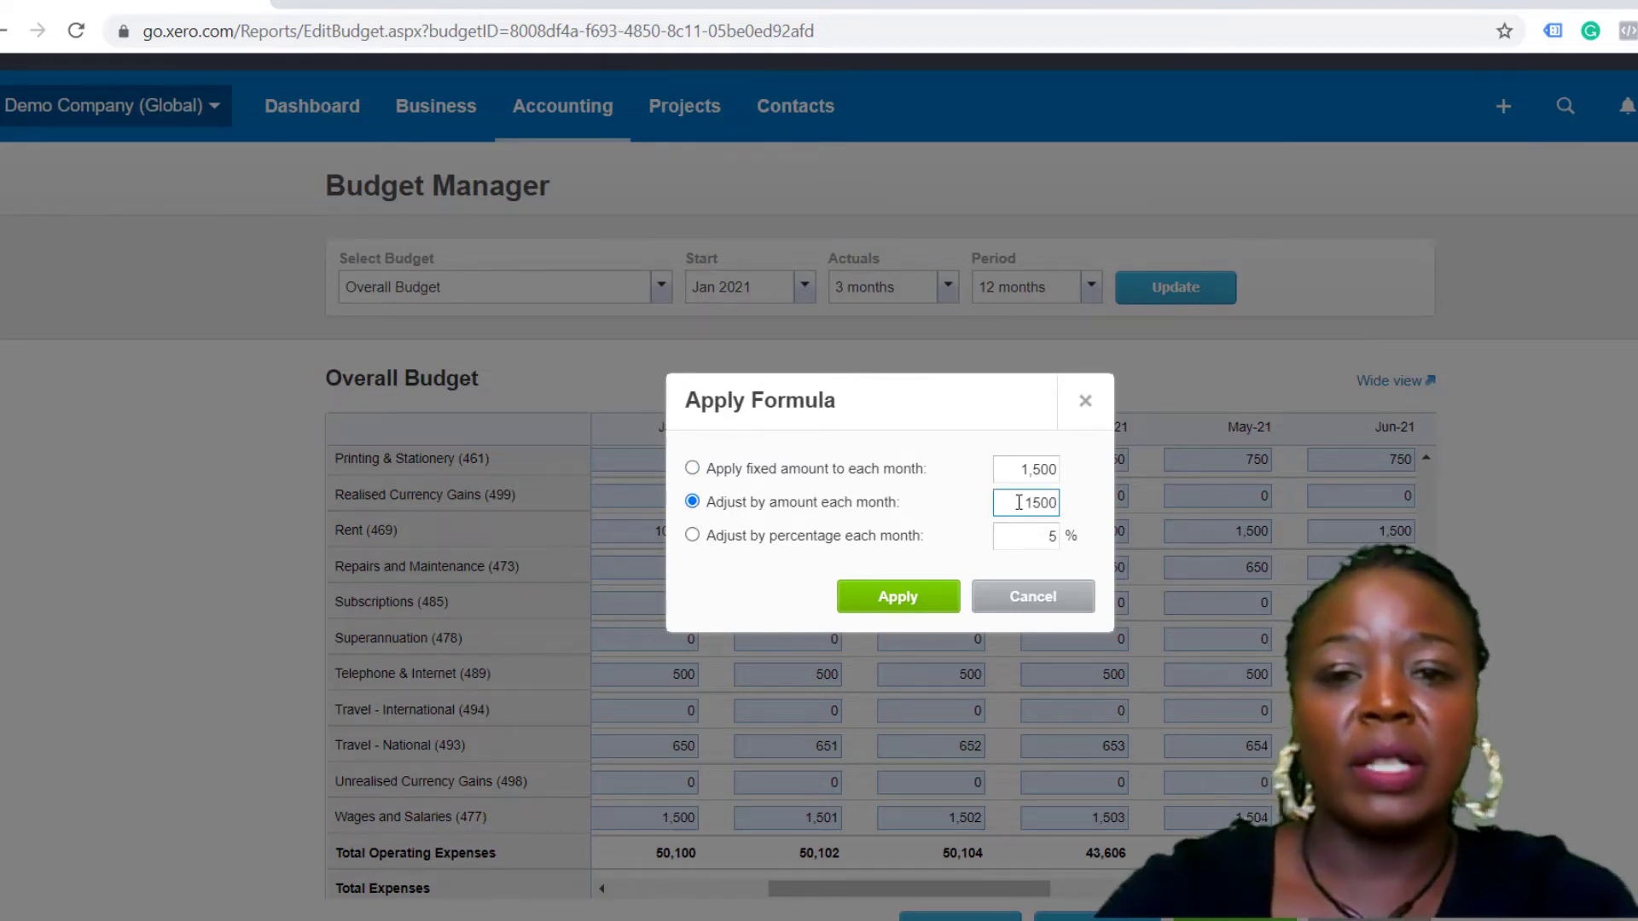
left_click(1022, 471)
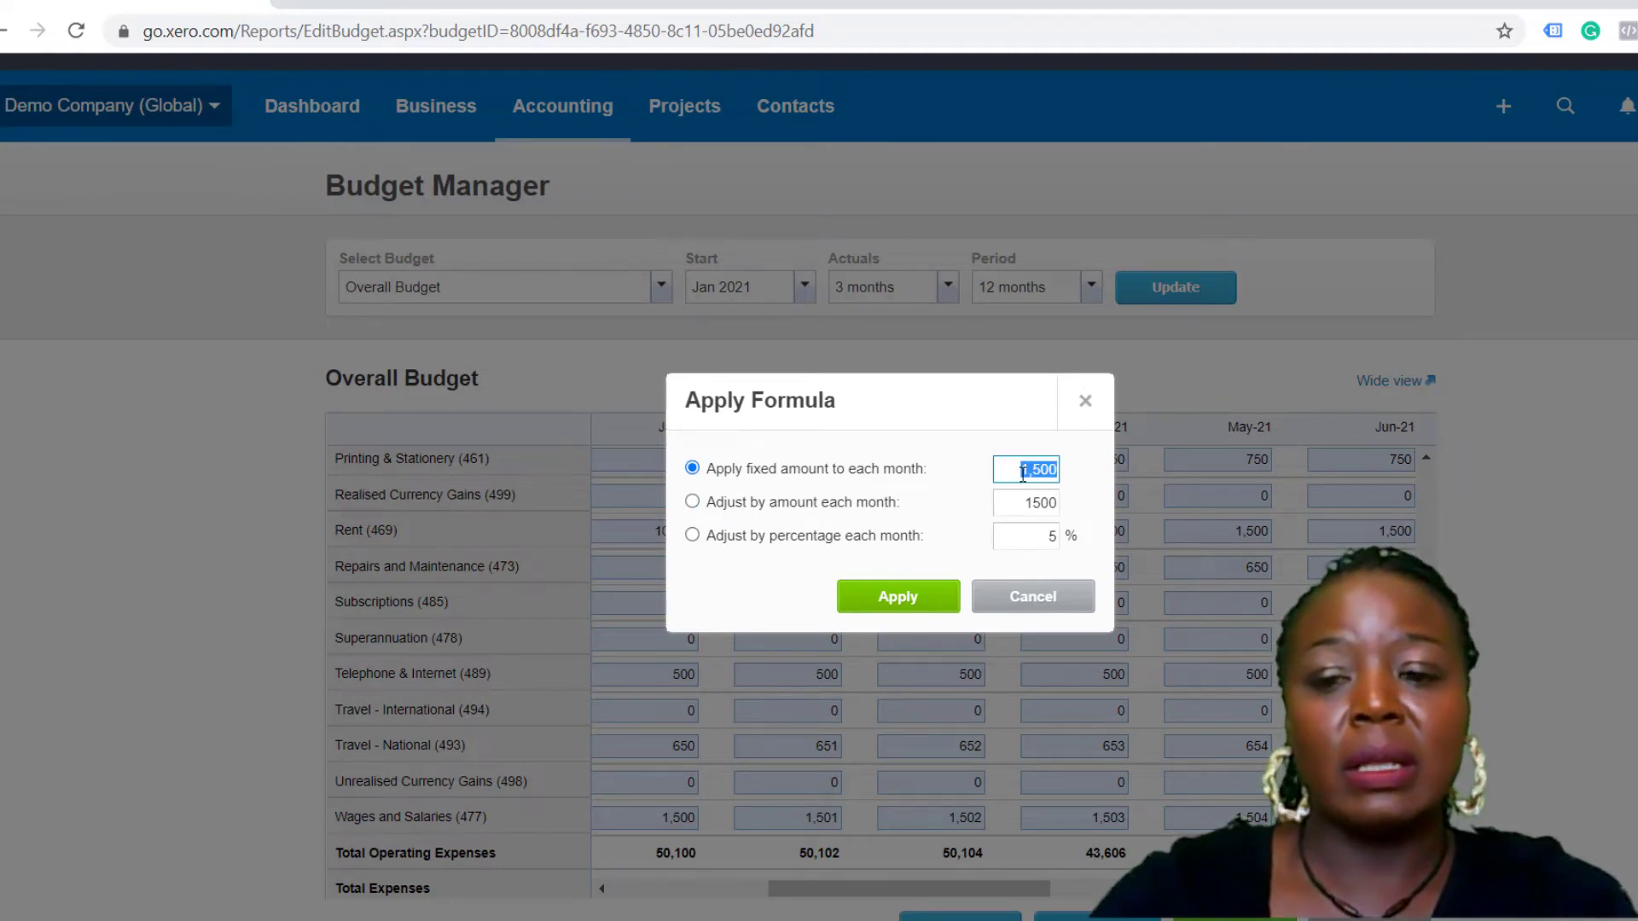
left_click(1068, 604)
Step: Restore Rent (469) by applying the fixed amount of 10,000 to each month from February 2021 onward
left_click(839, 574)
left_click(854, 576)
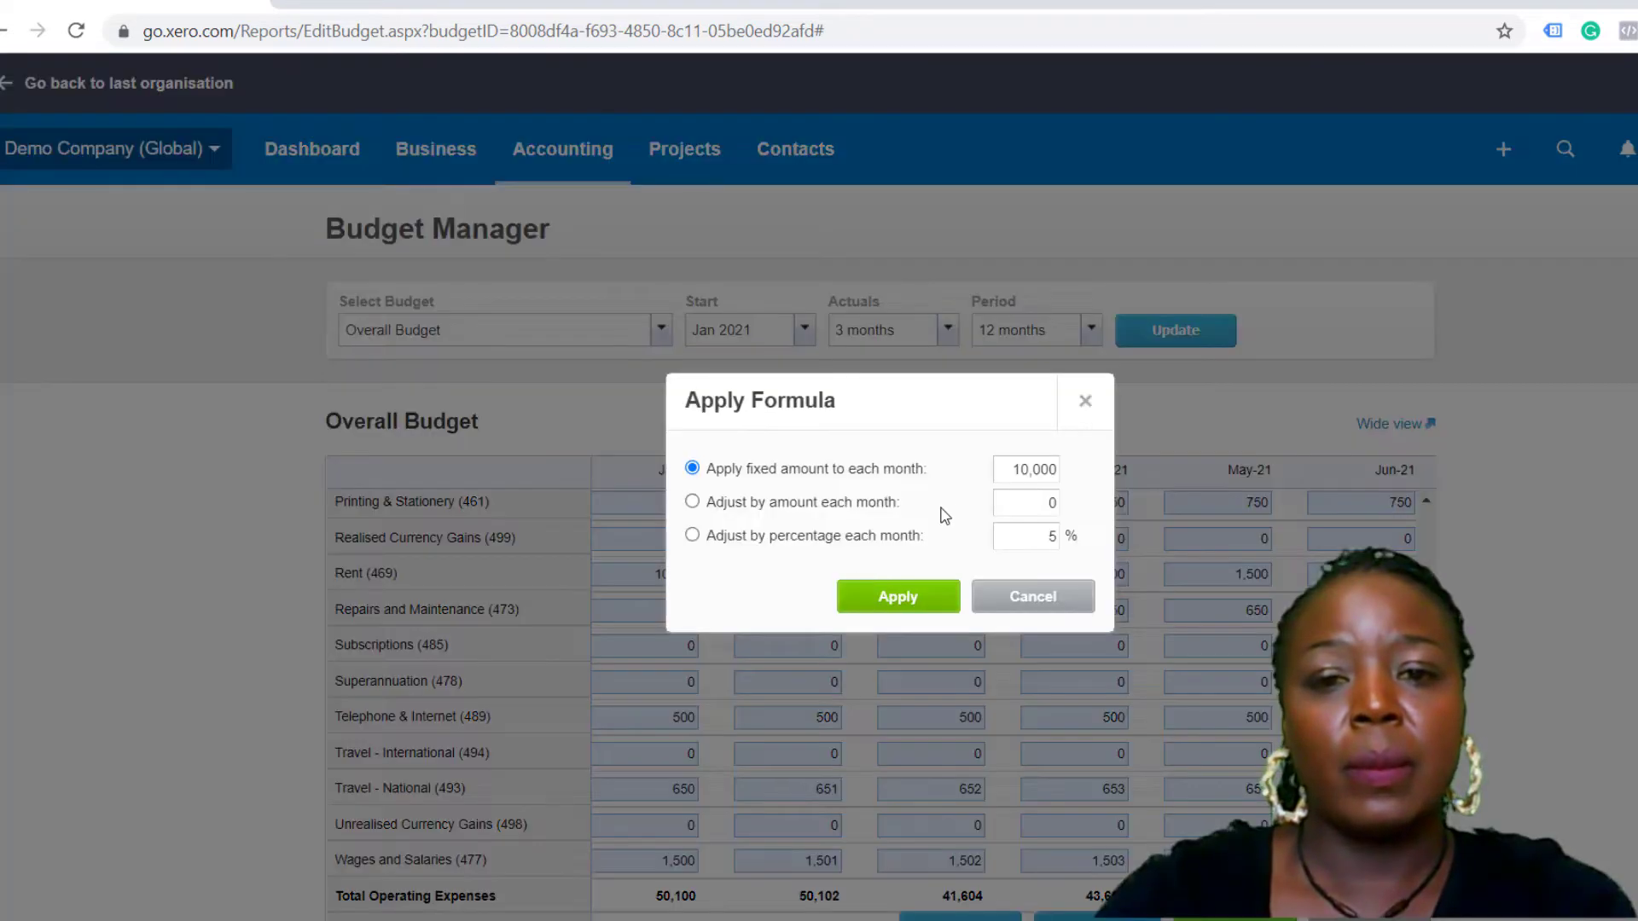
left_click(890, 600)
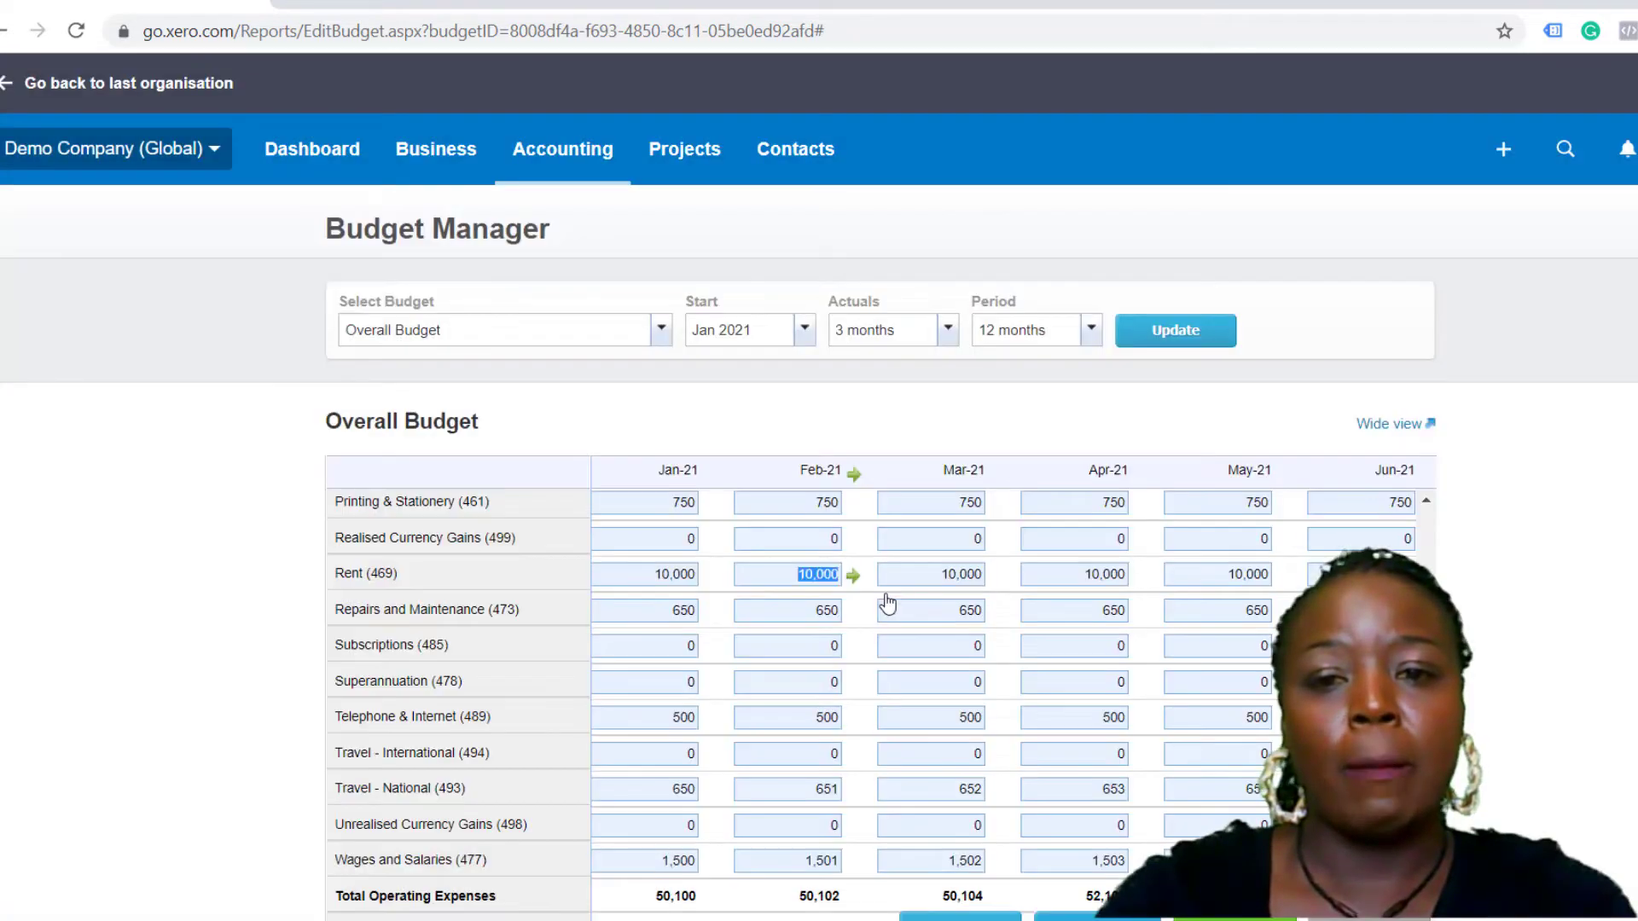
Step: Apply a formula to Rent (469) from March 2021 onward that adjusts the amount by 1,500 each month
left_click(955, 578)
left_click(997, 576)
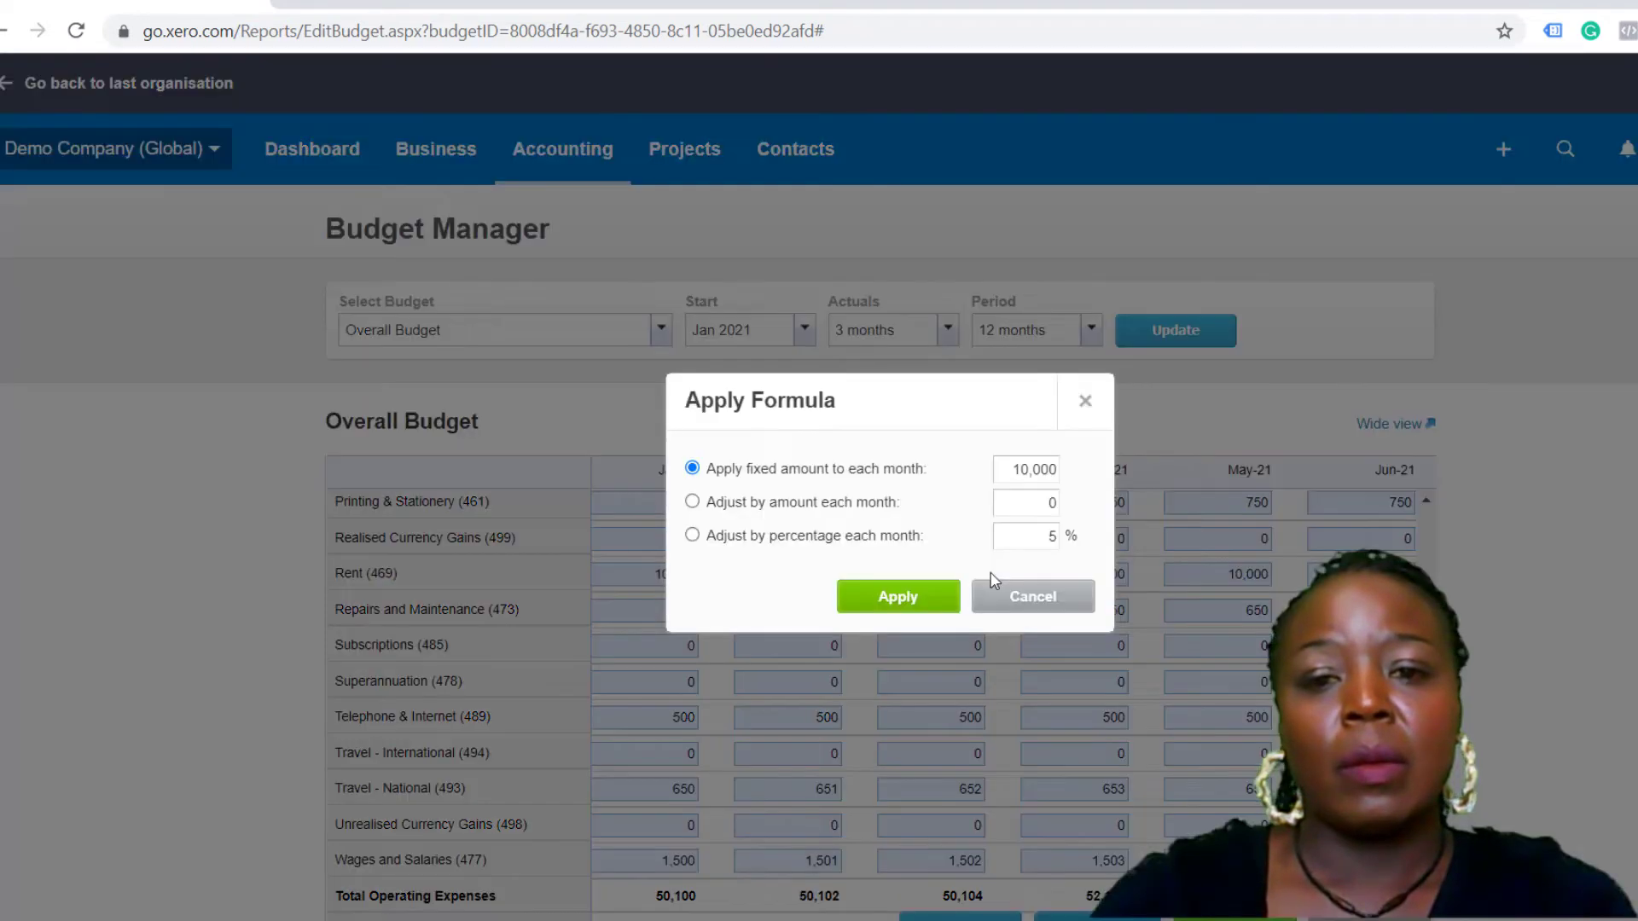
left_click(692, 502)
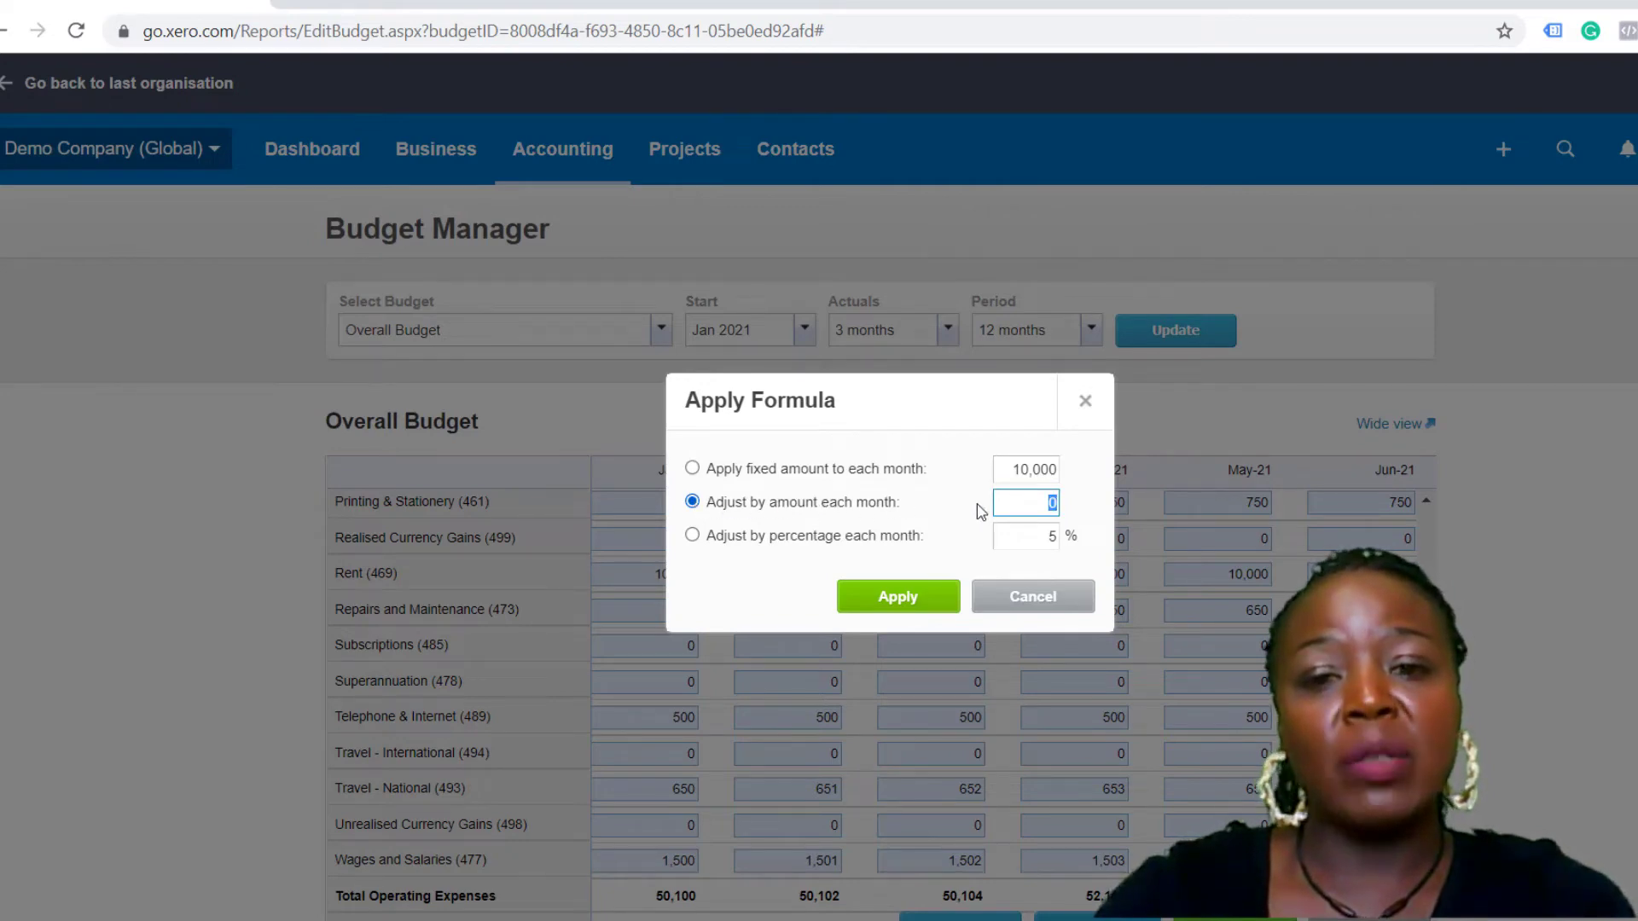
type("1500")
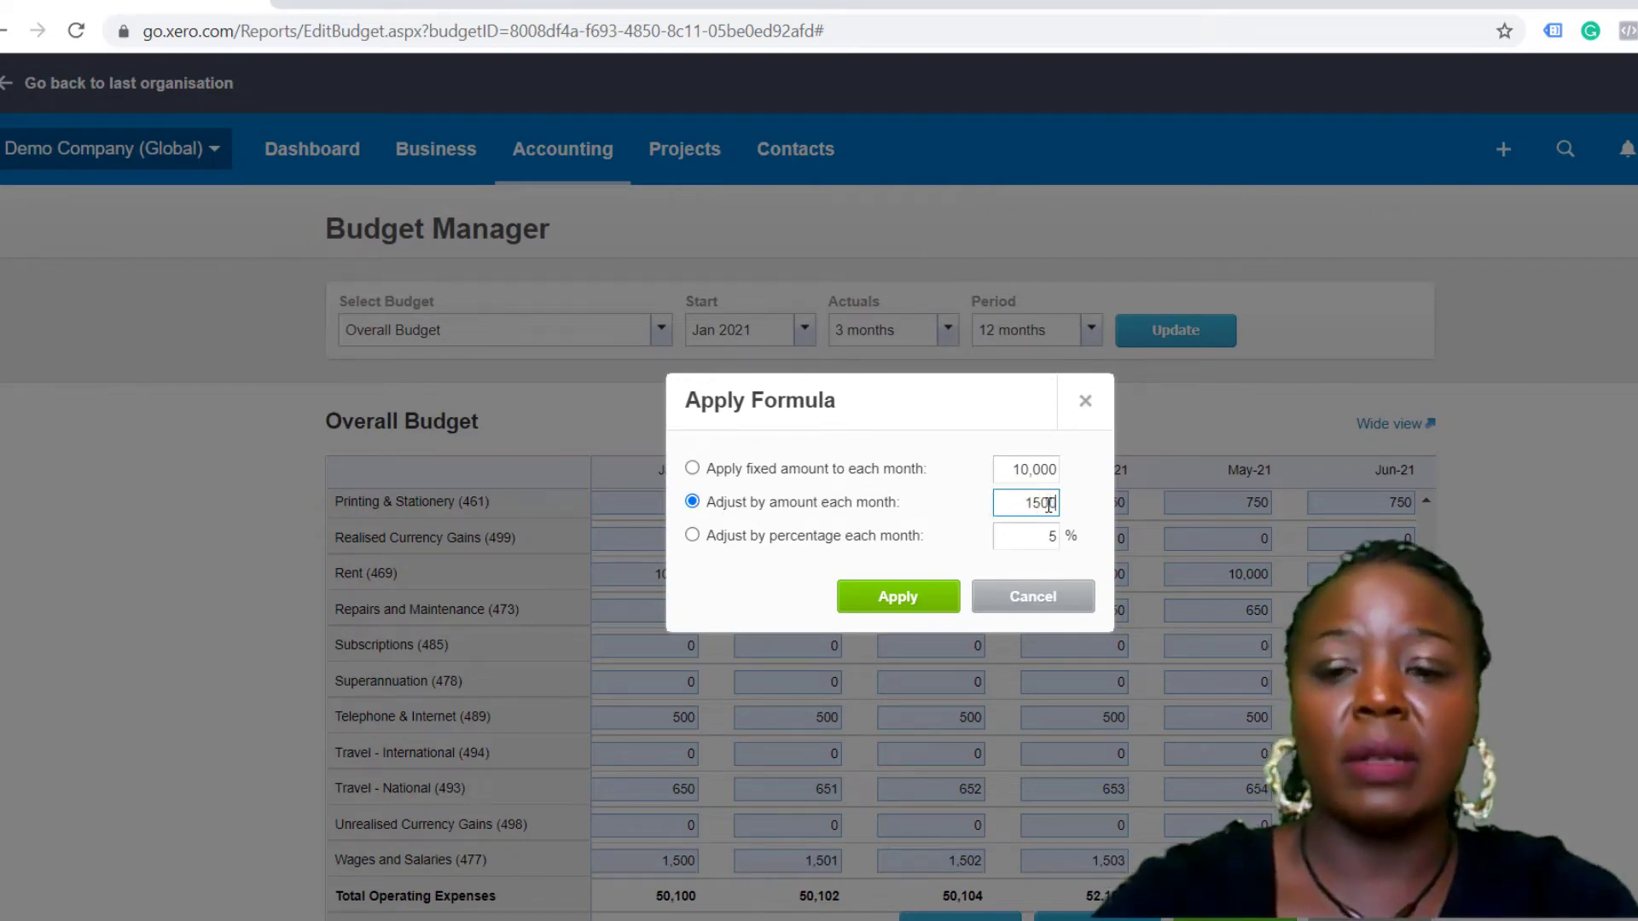
left_click(875, 599)
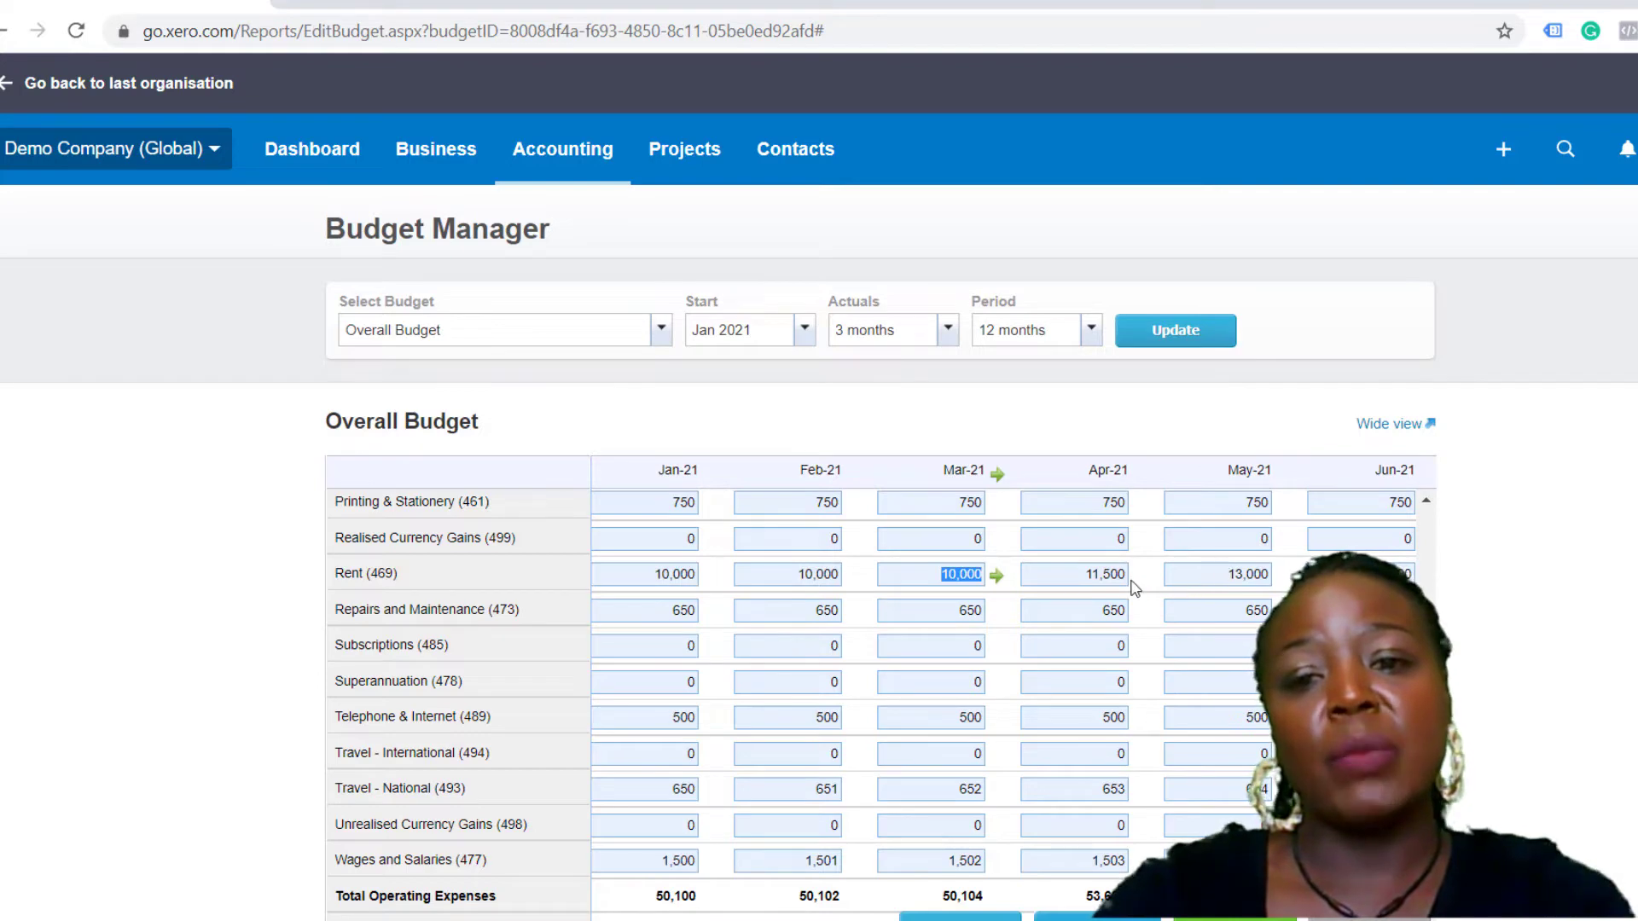
Step: Apply a fixed amount of 11,500 to Rent (469) for each month from April 2021 onward and check the later months
scroll(1608, 607, "down", 1)
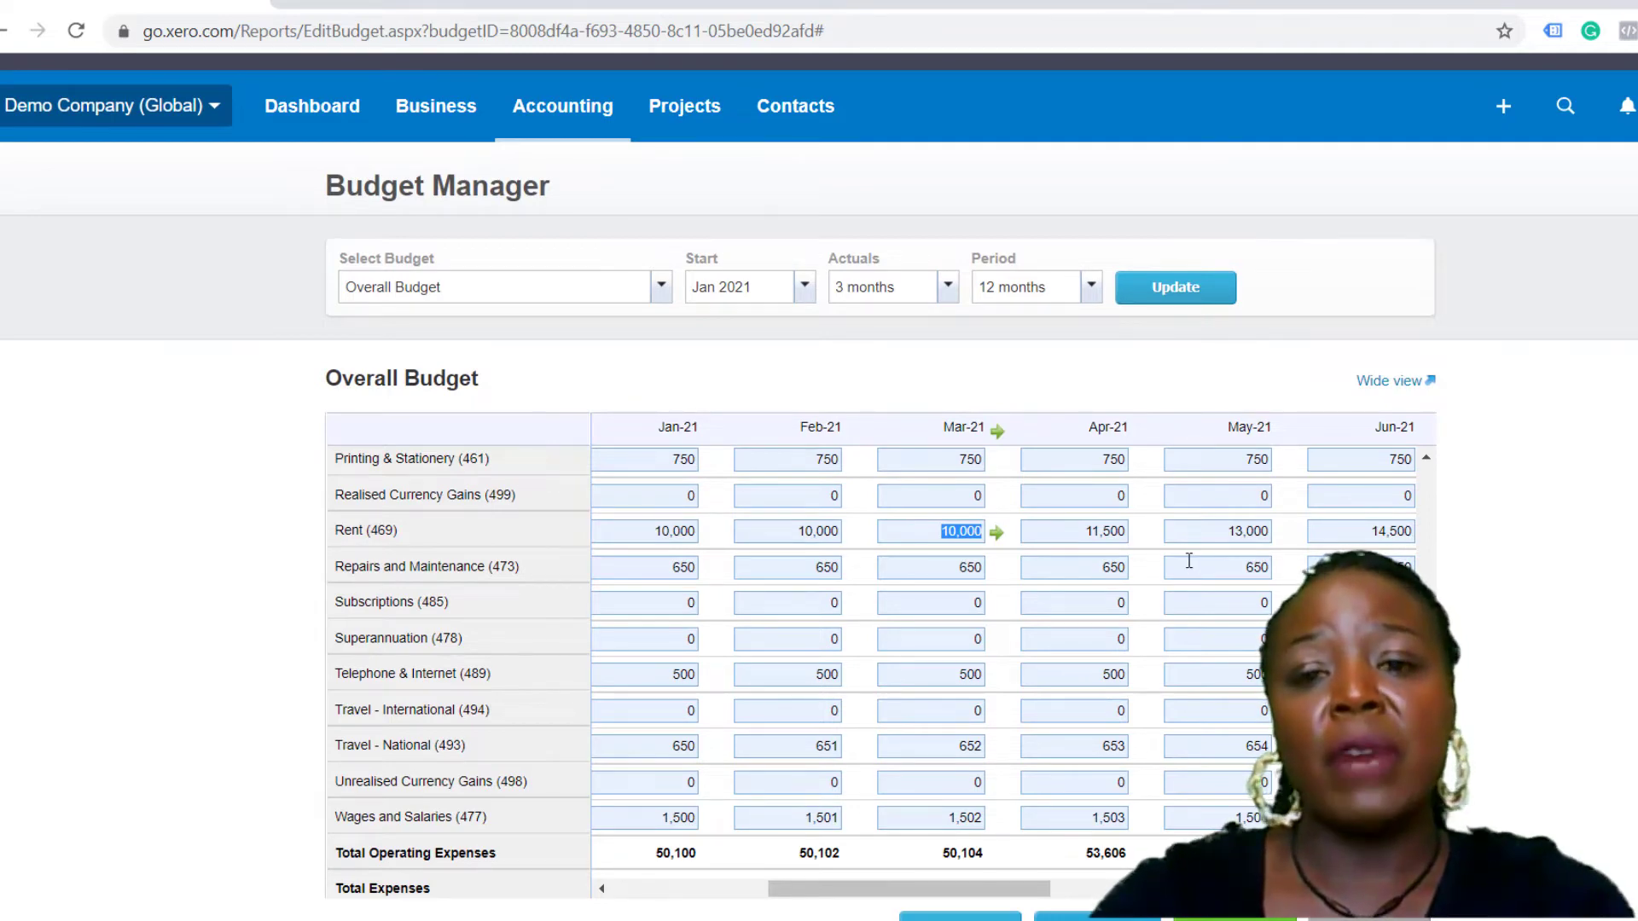
left_click(1109, 532)
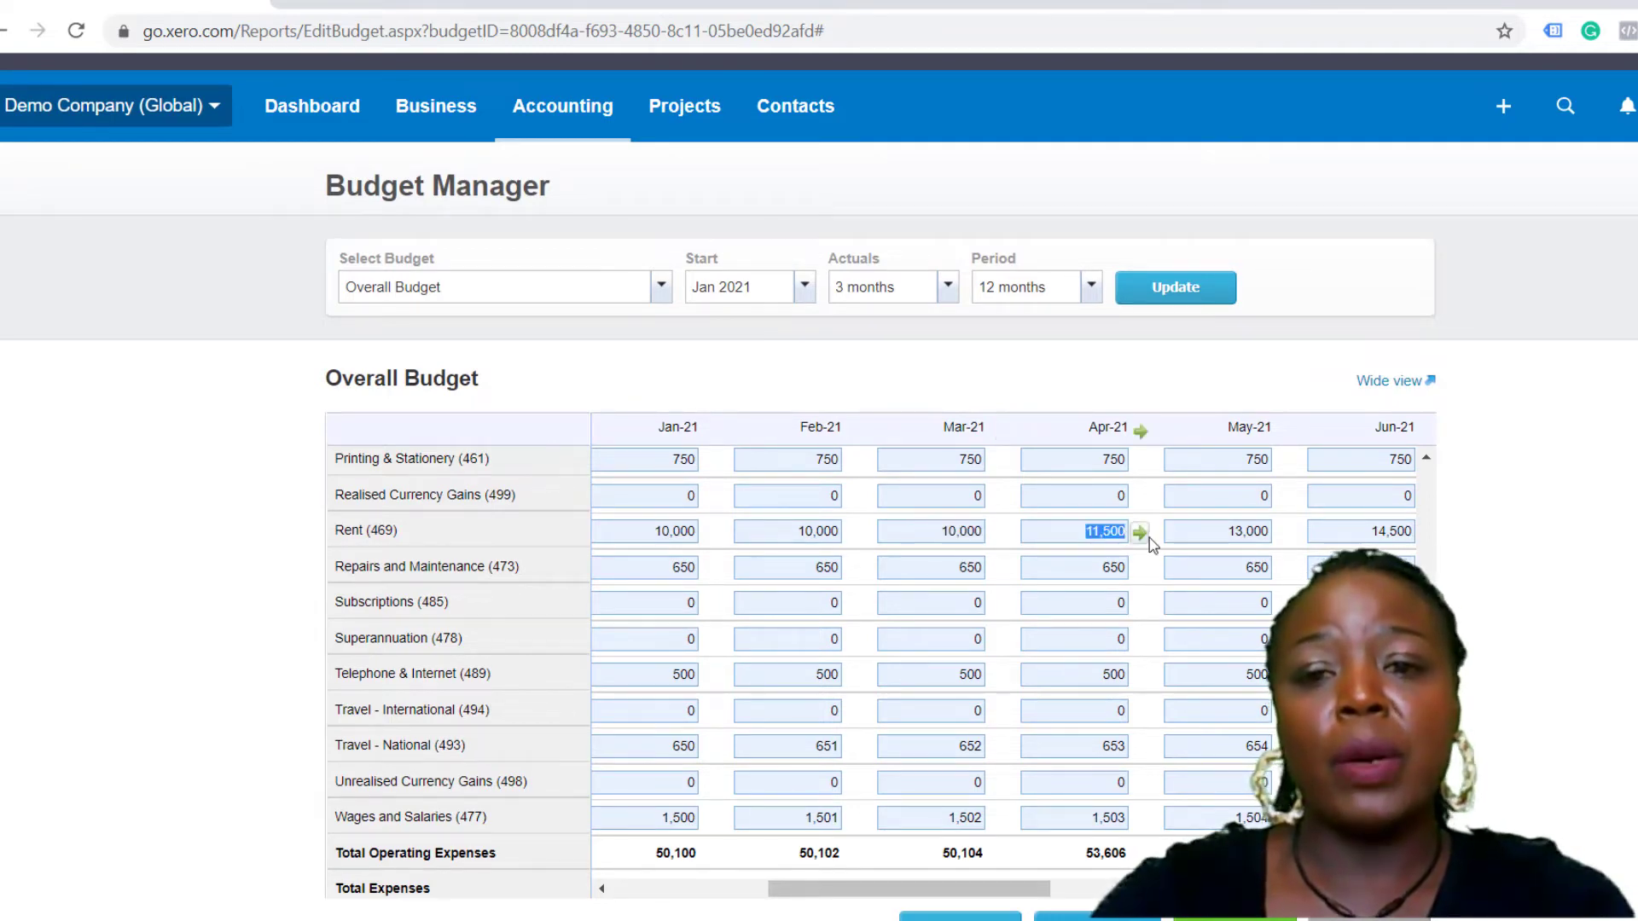
left_click(1141, 534)
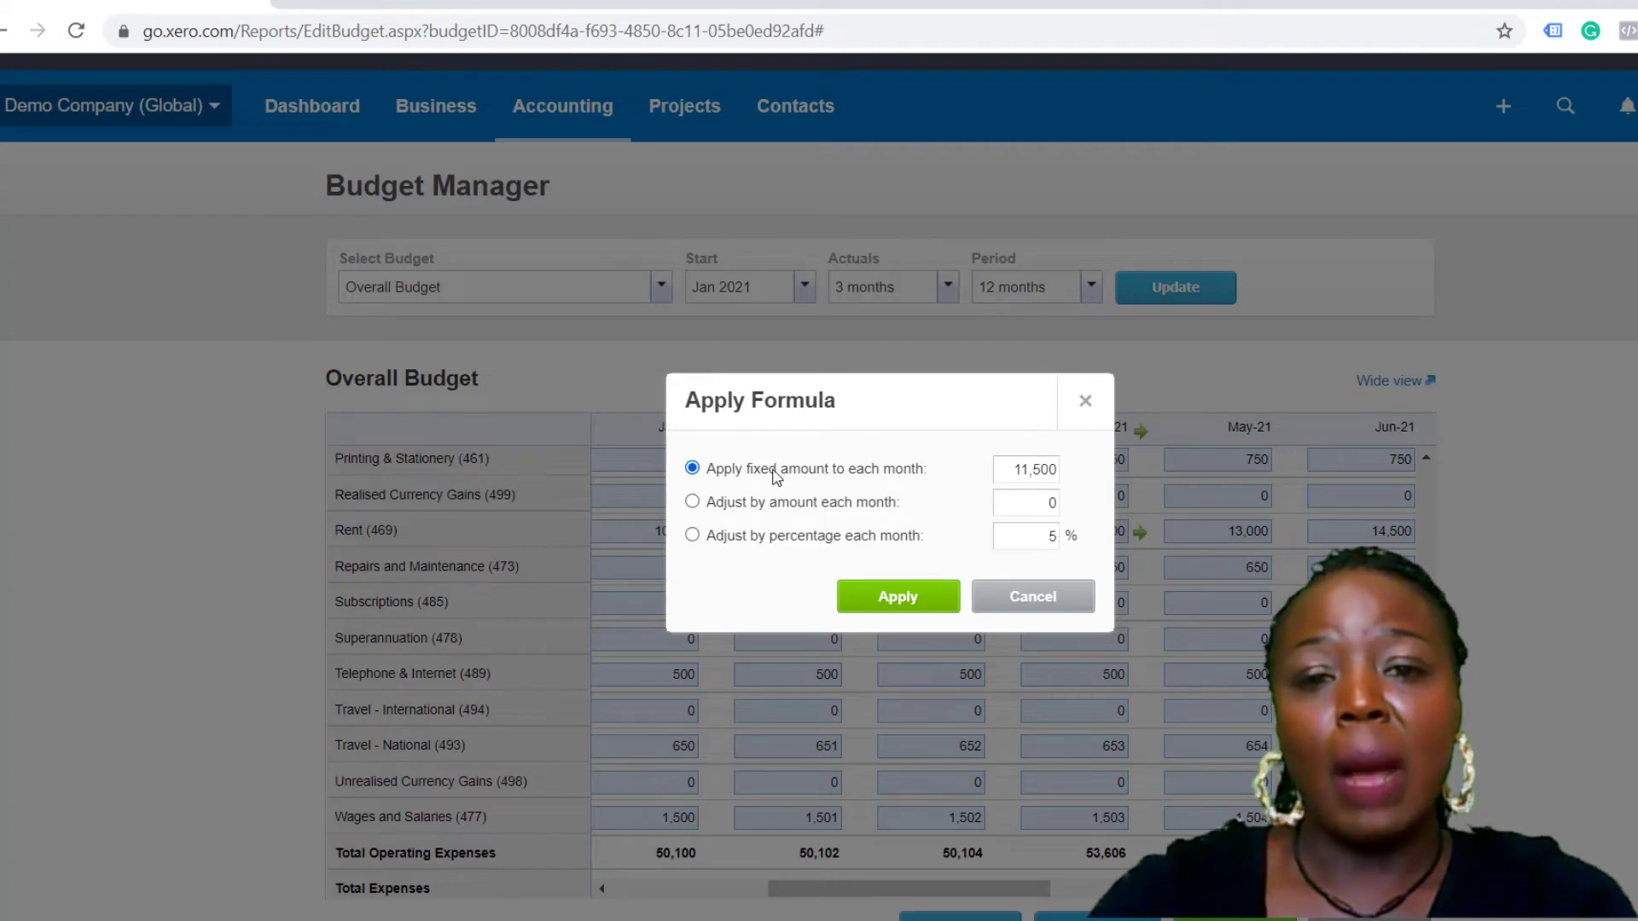
left_click(915, 603)
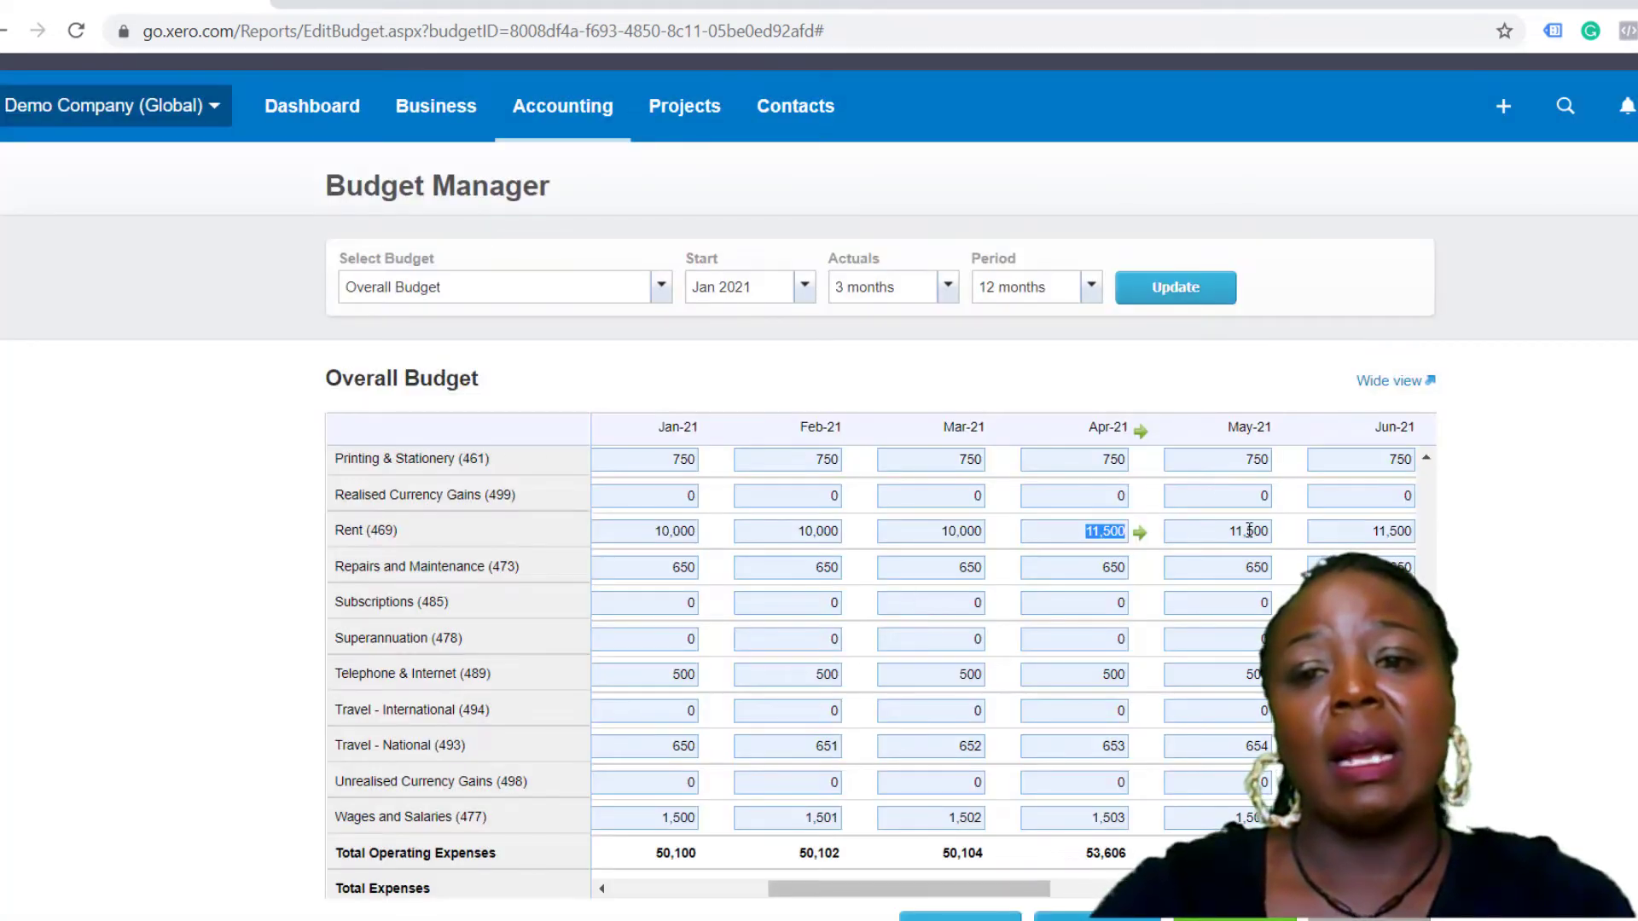
left_click_drag(1042, 890, 1273, 890)
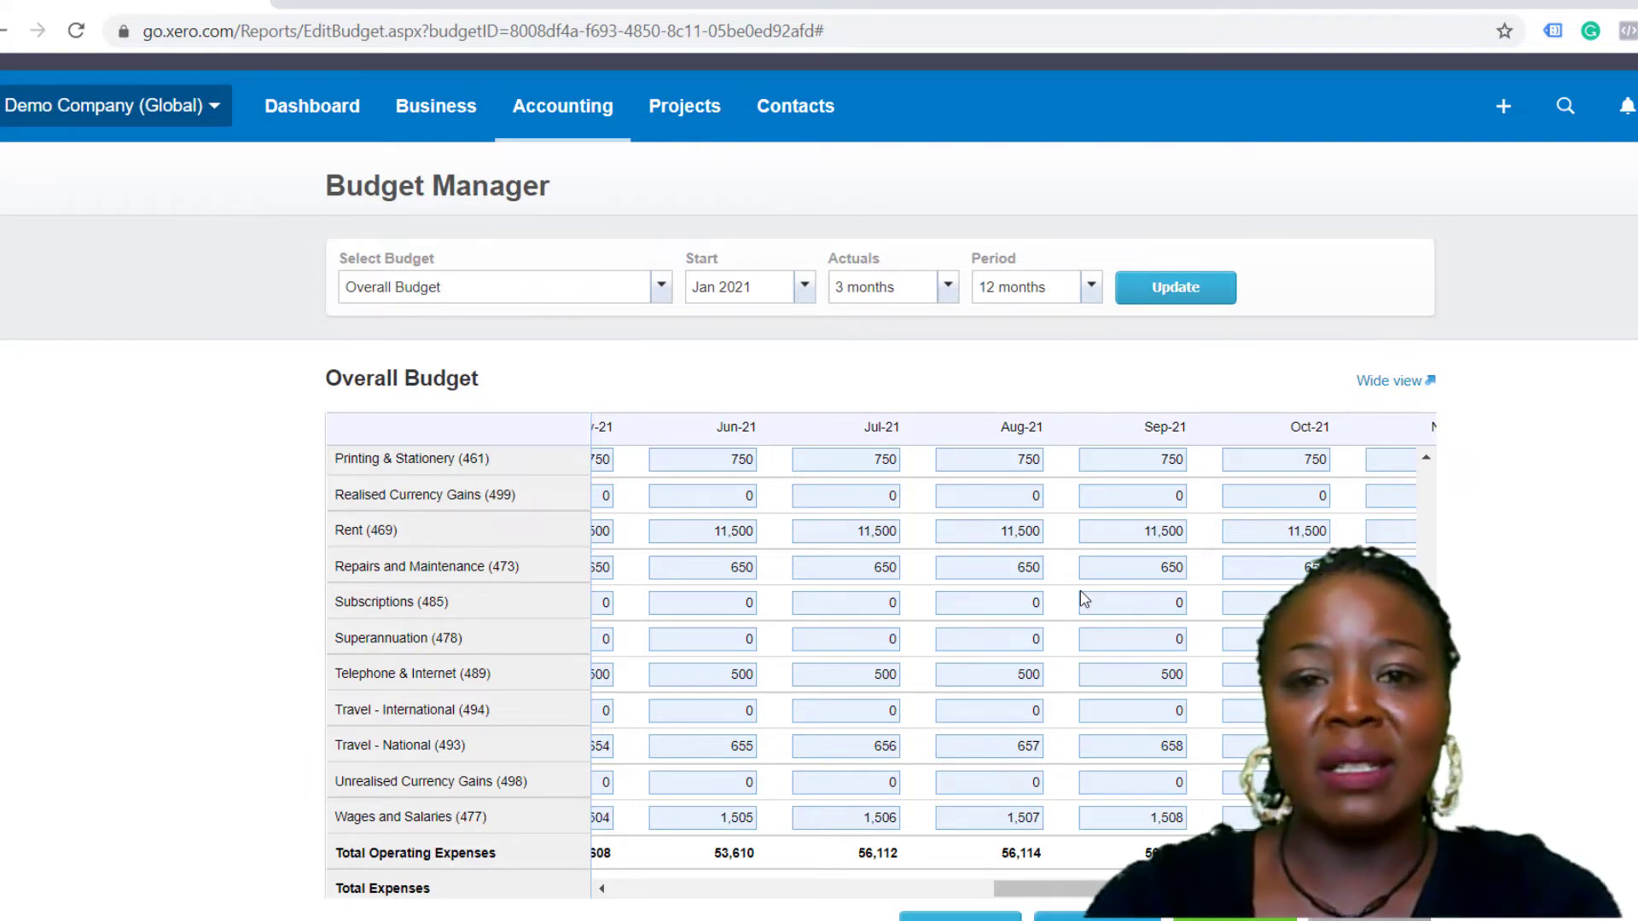
Step: Go to the accounting reports and open the Budget Summary report from the Financial performance group
left_click(542, 118)
left_click(576, 241)
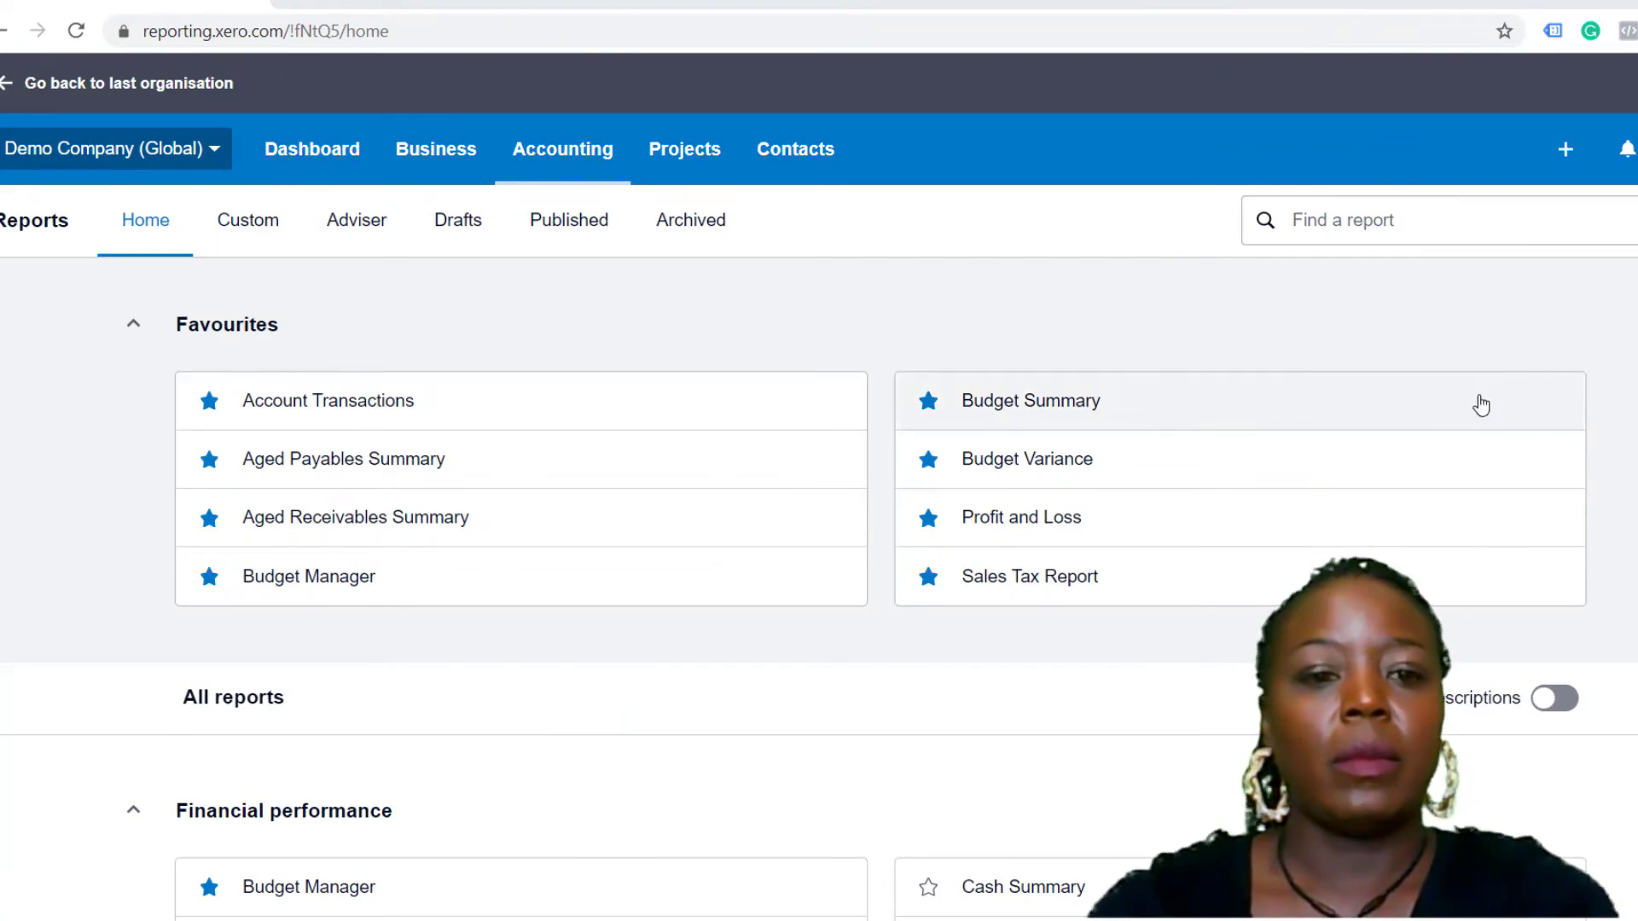
scroll(1481, 404, "down", 5)
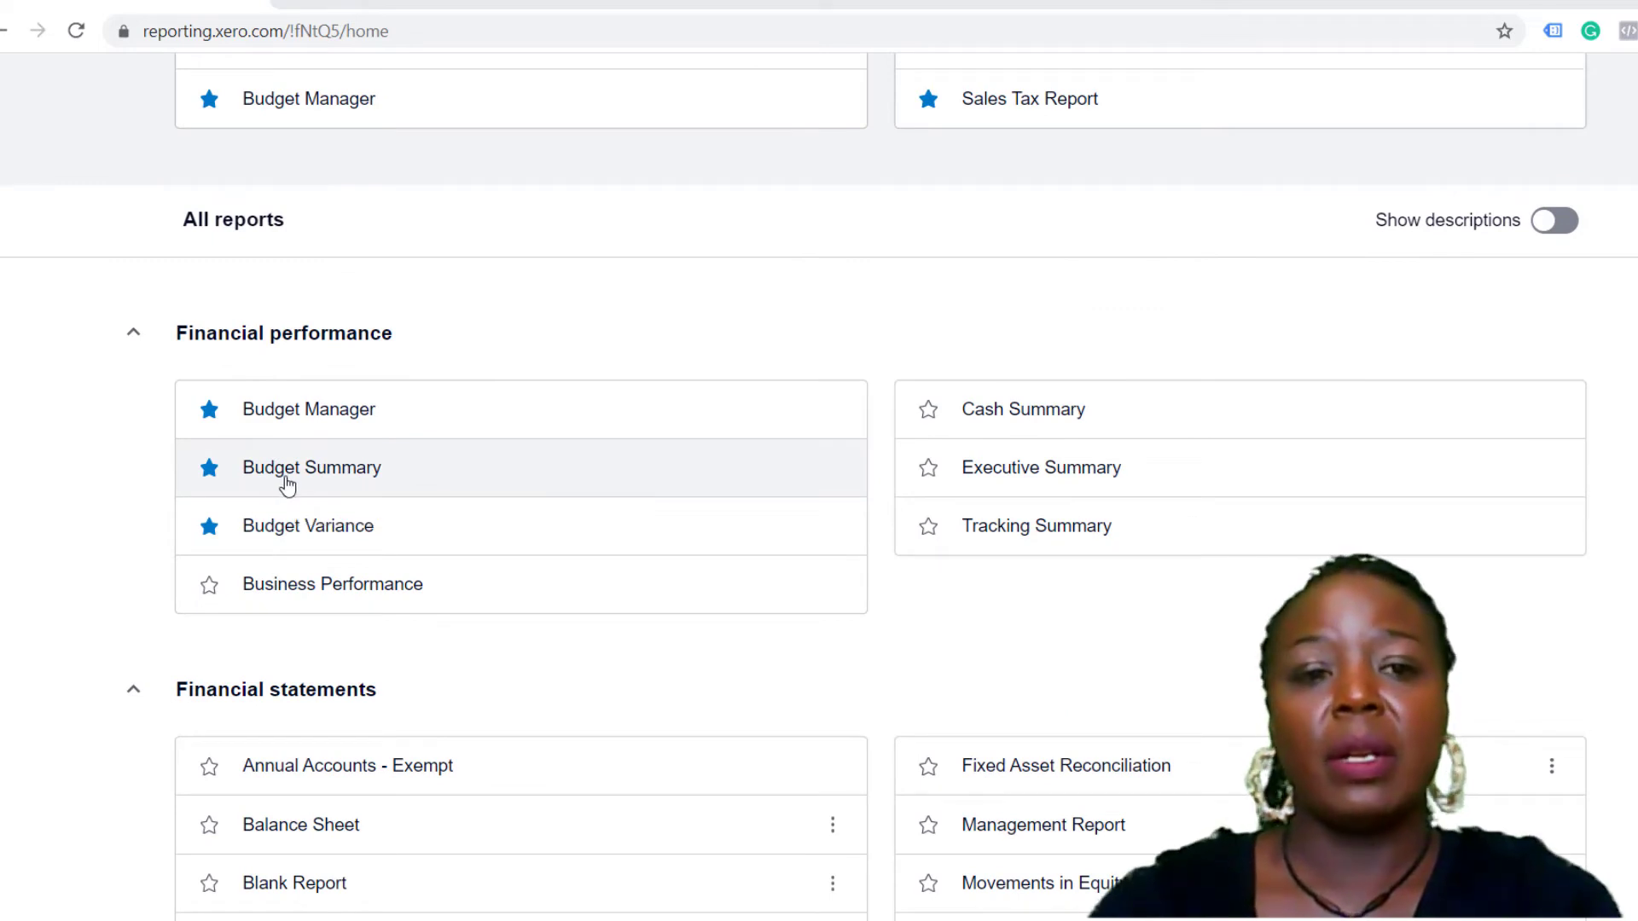
left_click(288, 485)
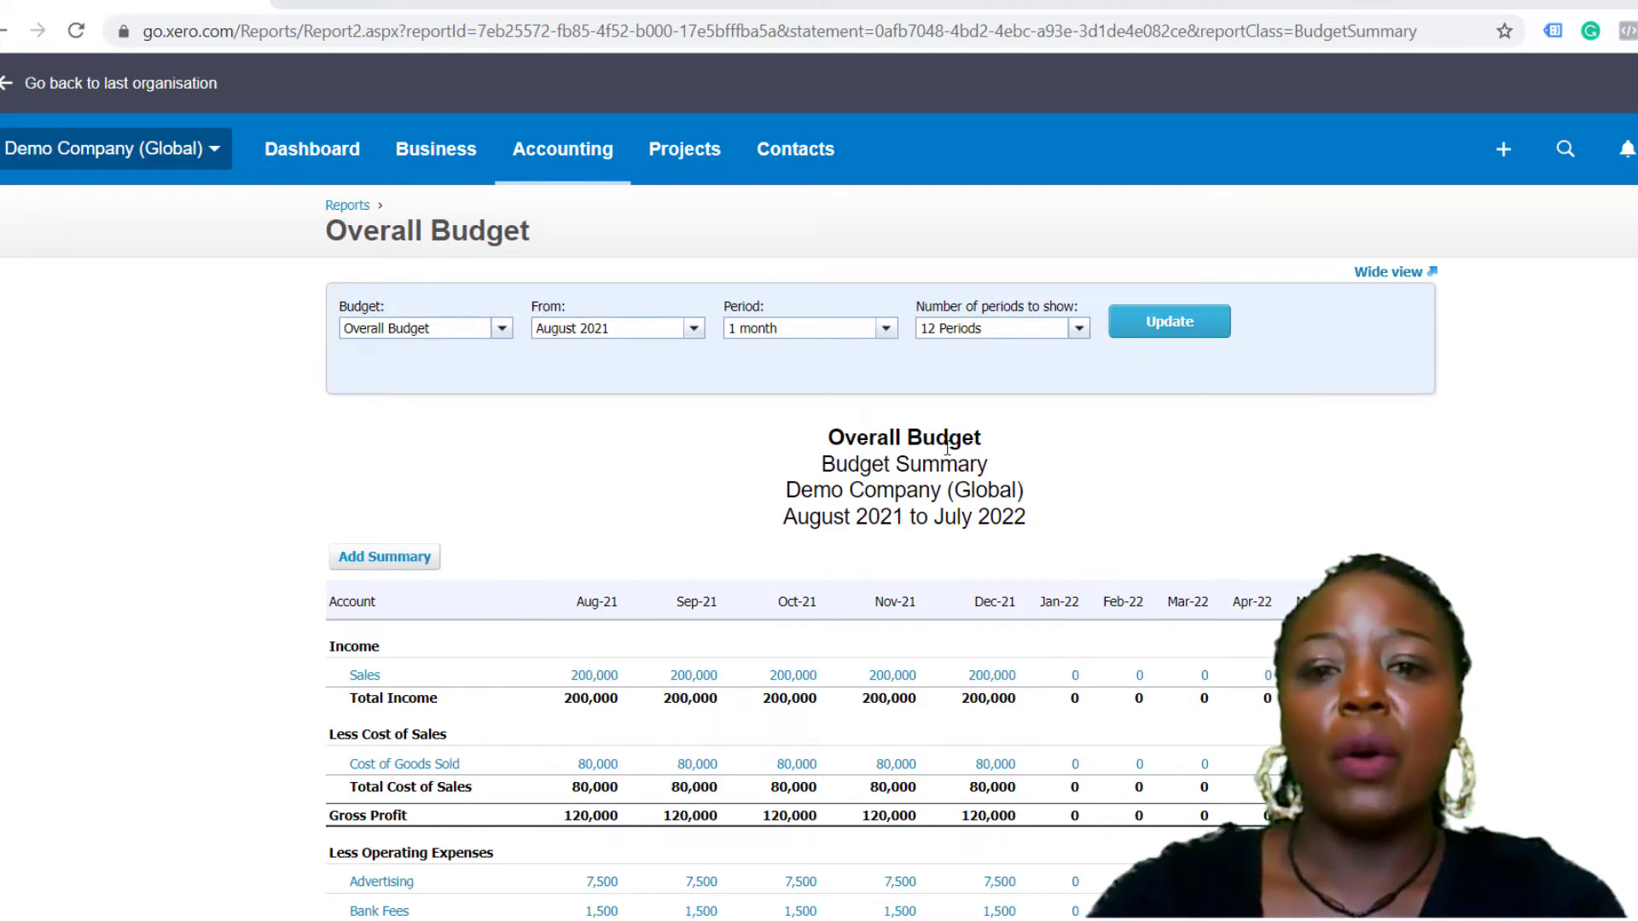
Step: Update the Overall Budget summary to start from January 2021 and review the figures for all 12 months
scroll(1182, 441, "down", 2)
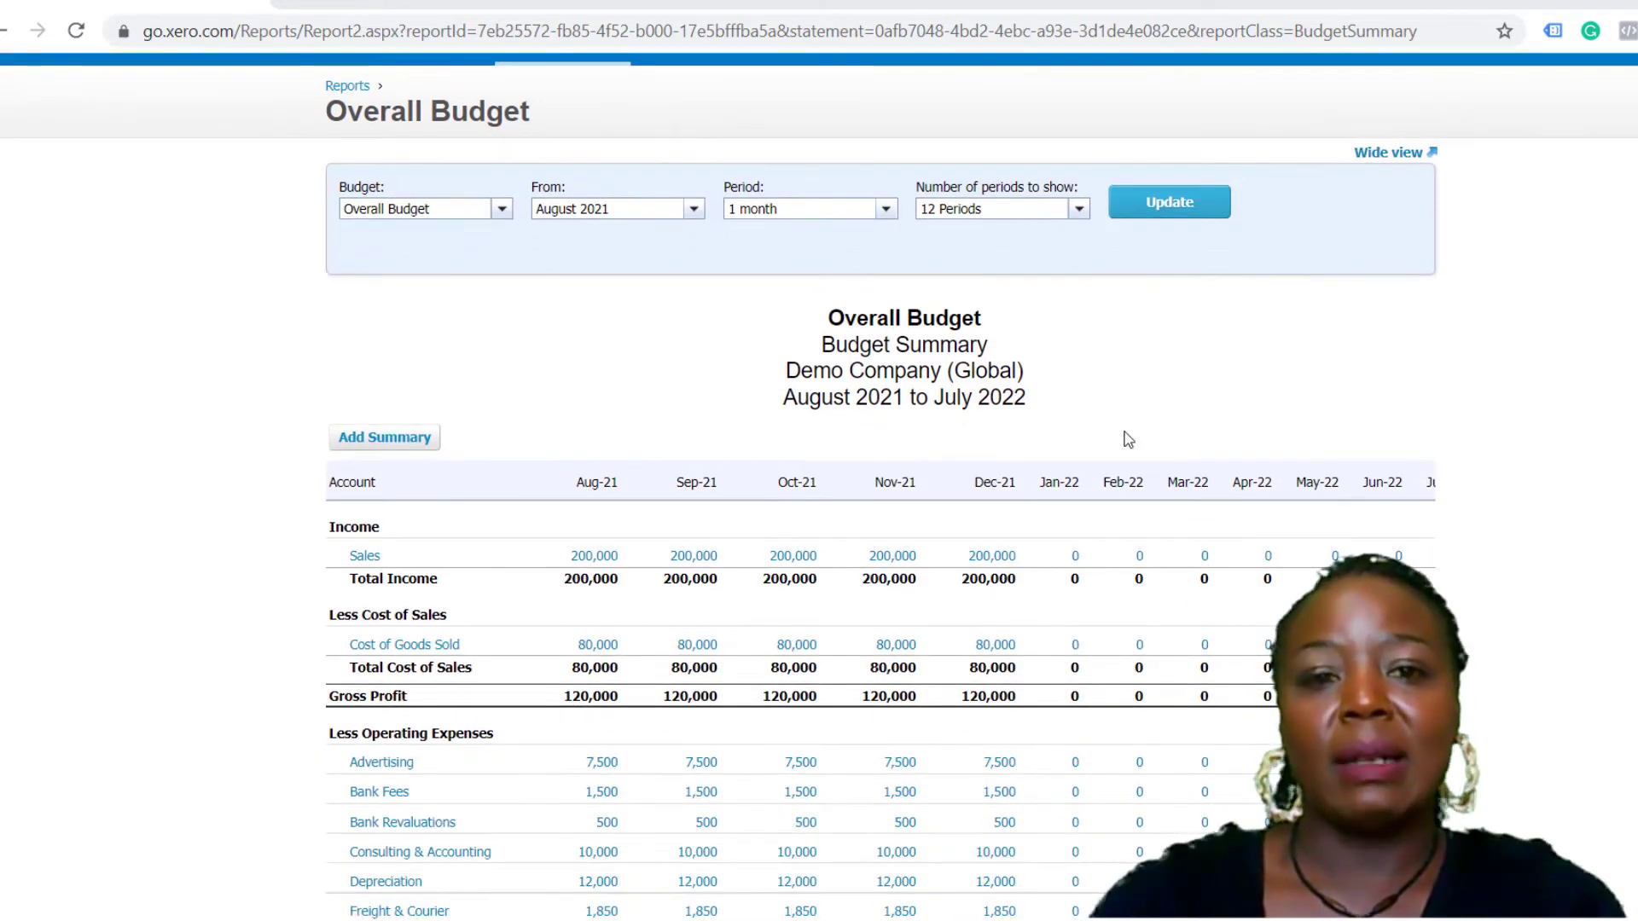
left_click(701, 215)
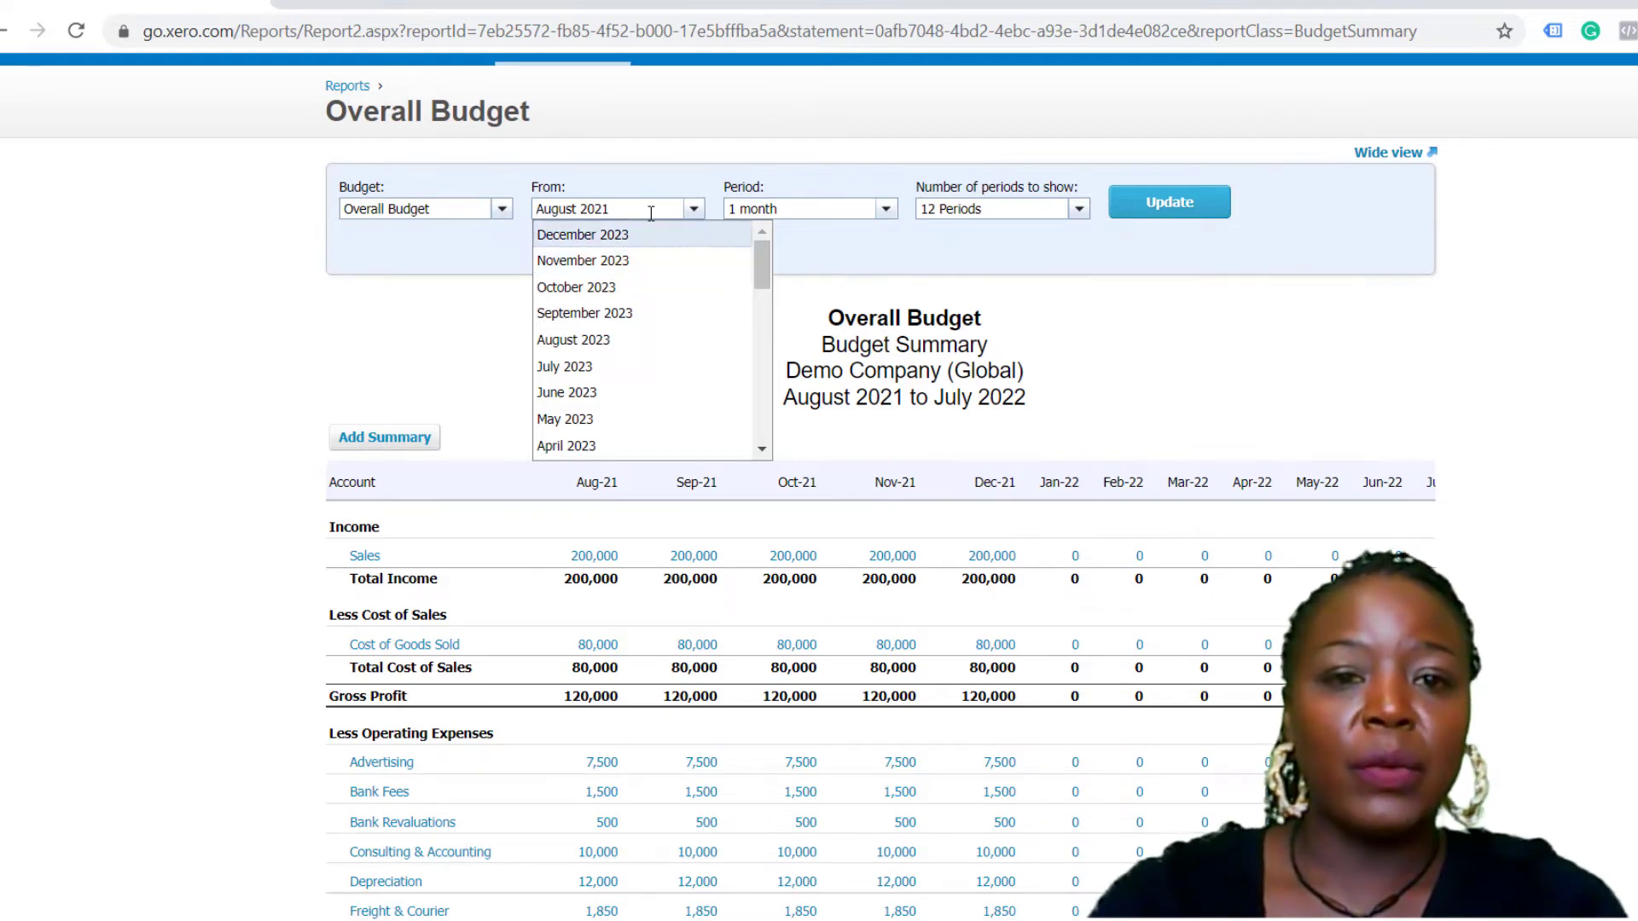
left_click_drag(762, 261, 767, 431)
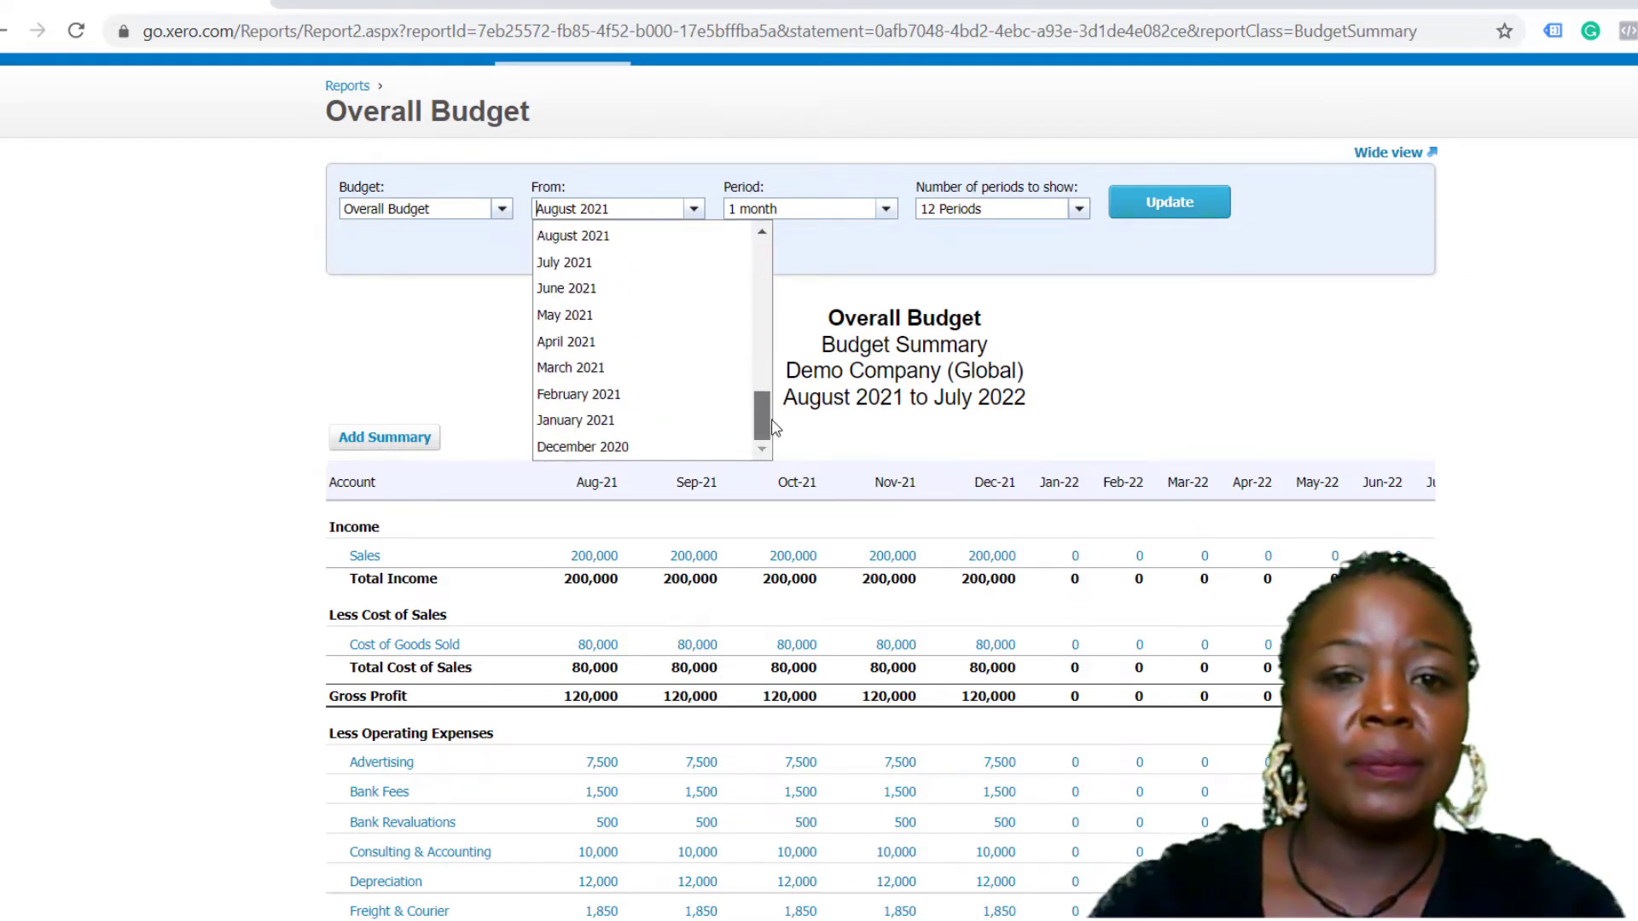
left_click(606, 421)
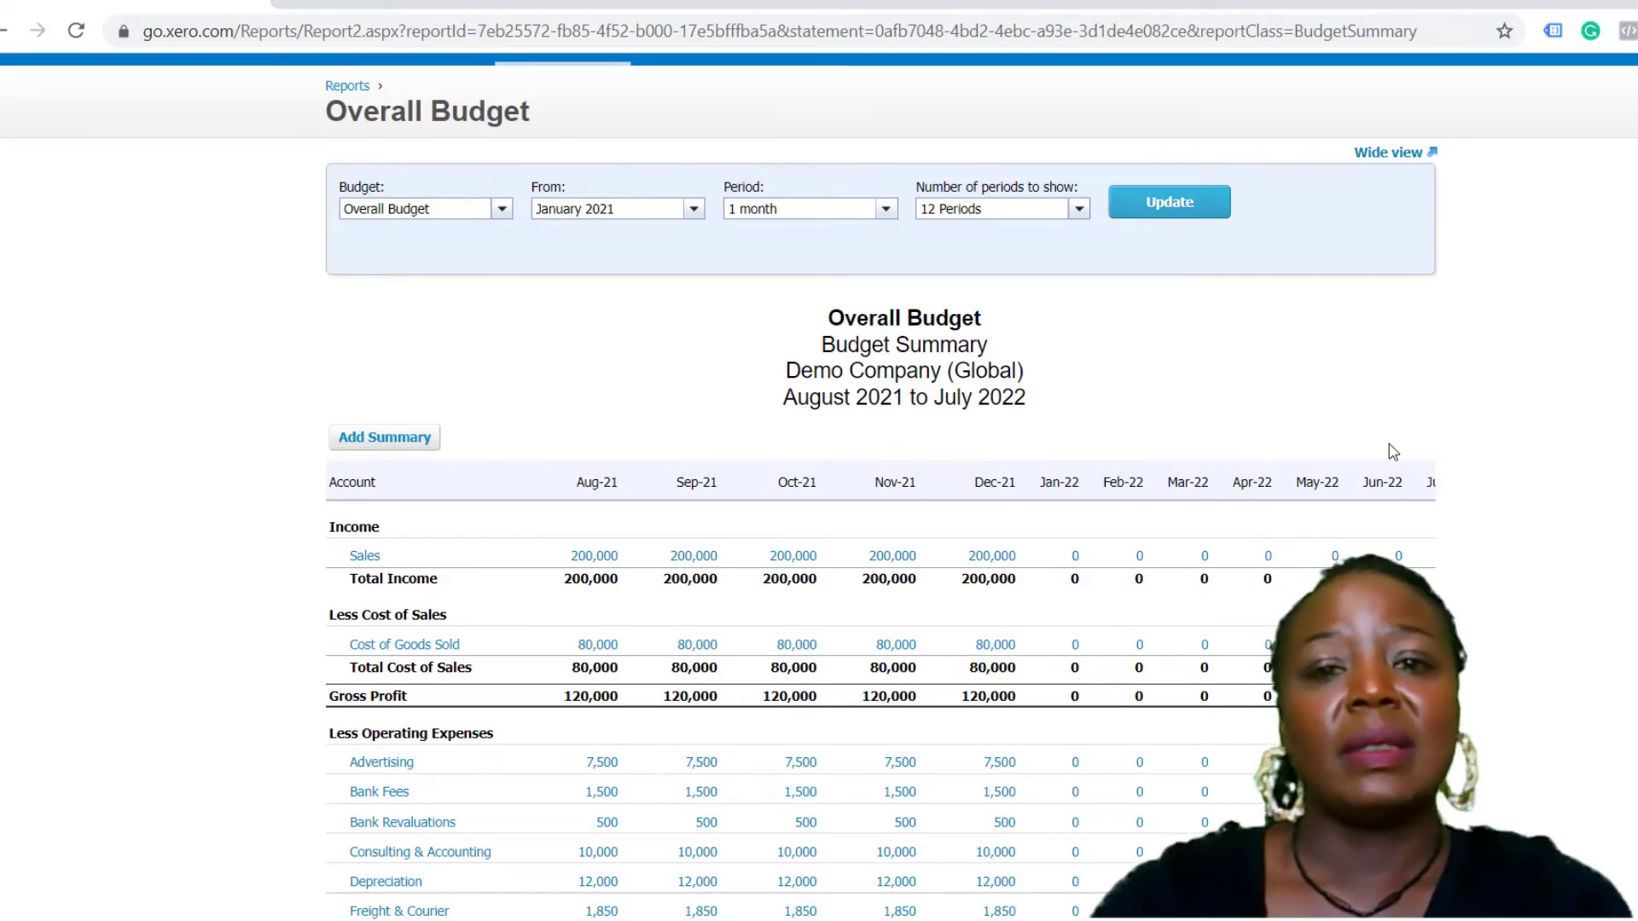
left_click(1161, 203)
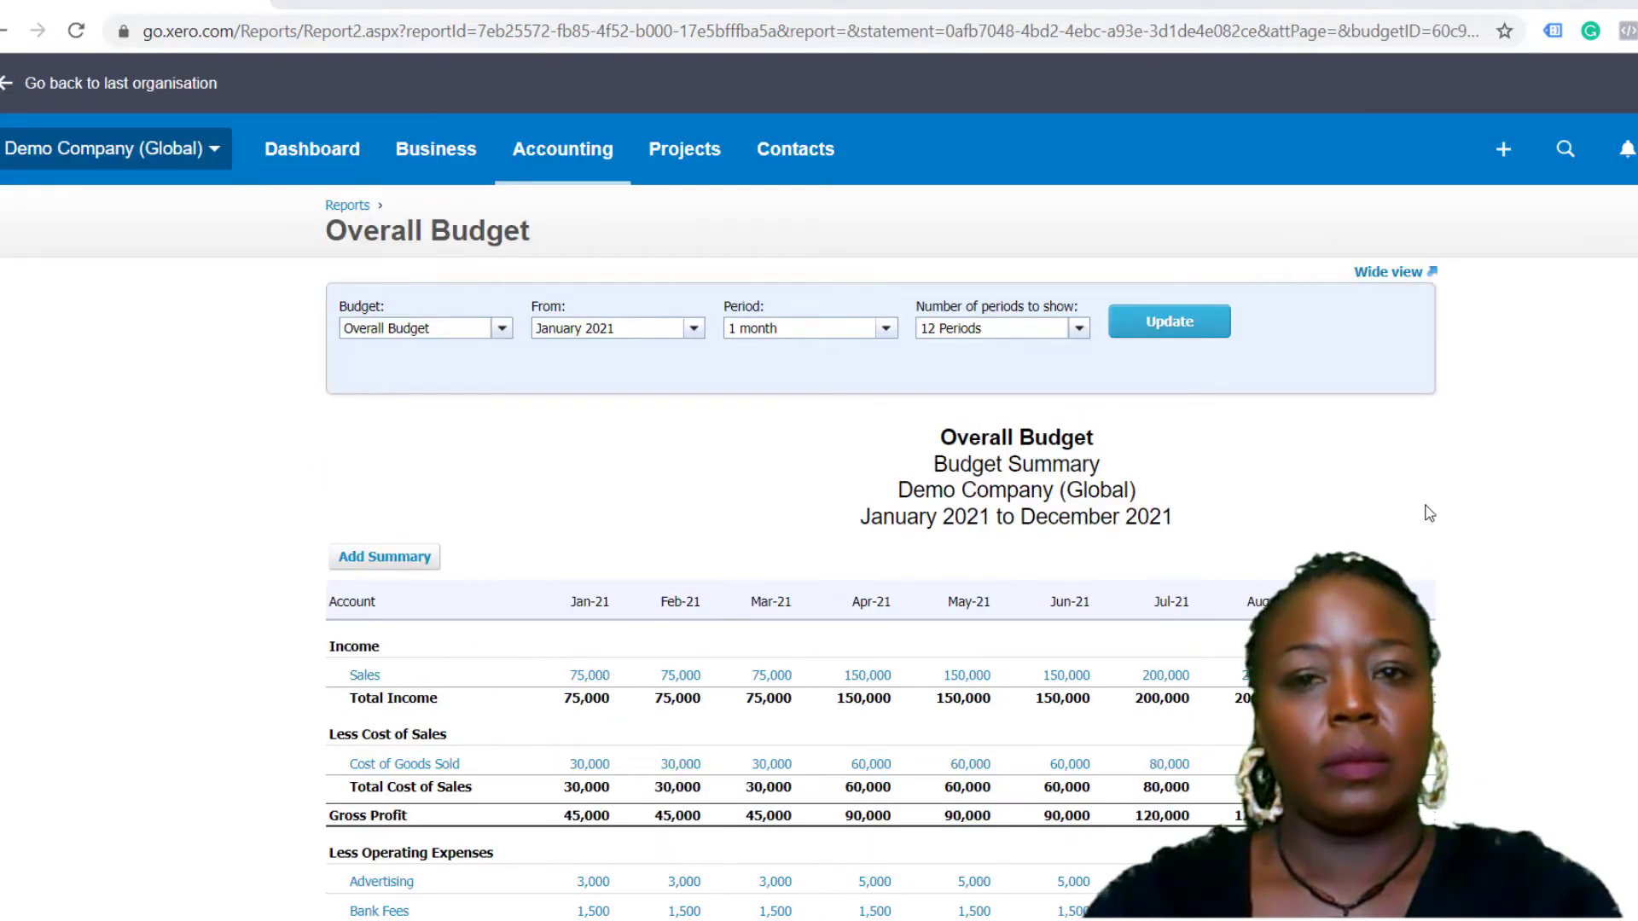
scroll(1178, 646, "down", 3)
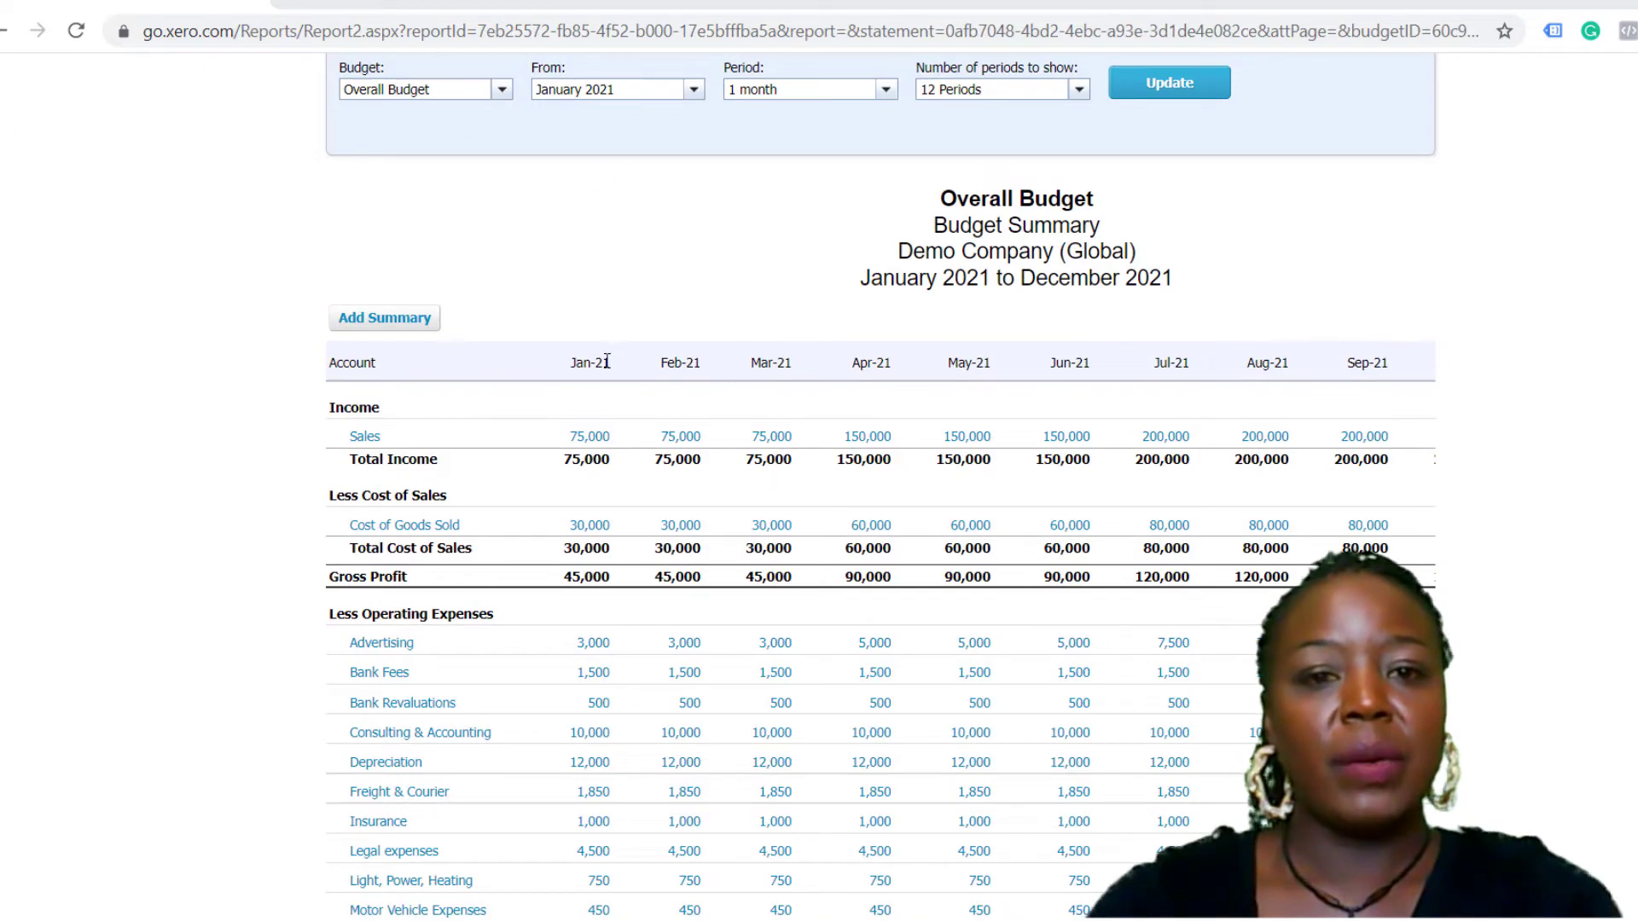
scroll(1600, 588, "down", 5)
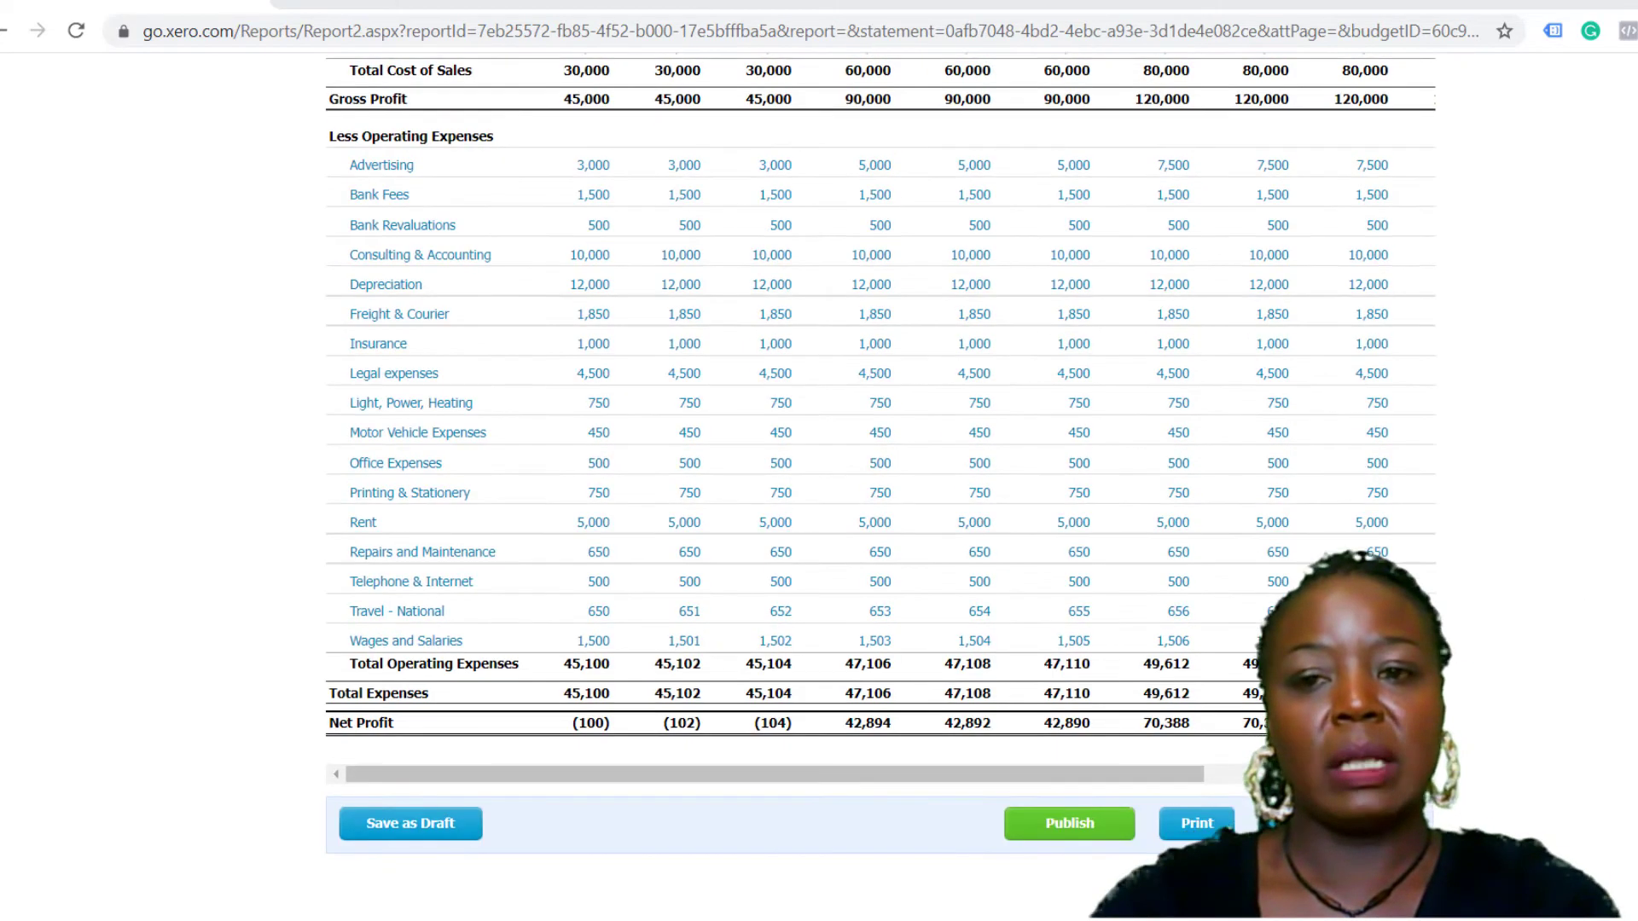
left_click_drag(1126, 776, 1496, 755)
scroll(1496, 754, "up", 6)
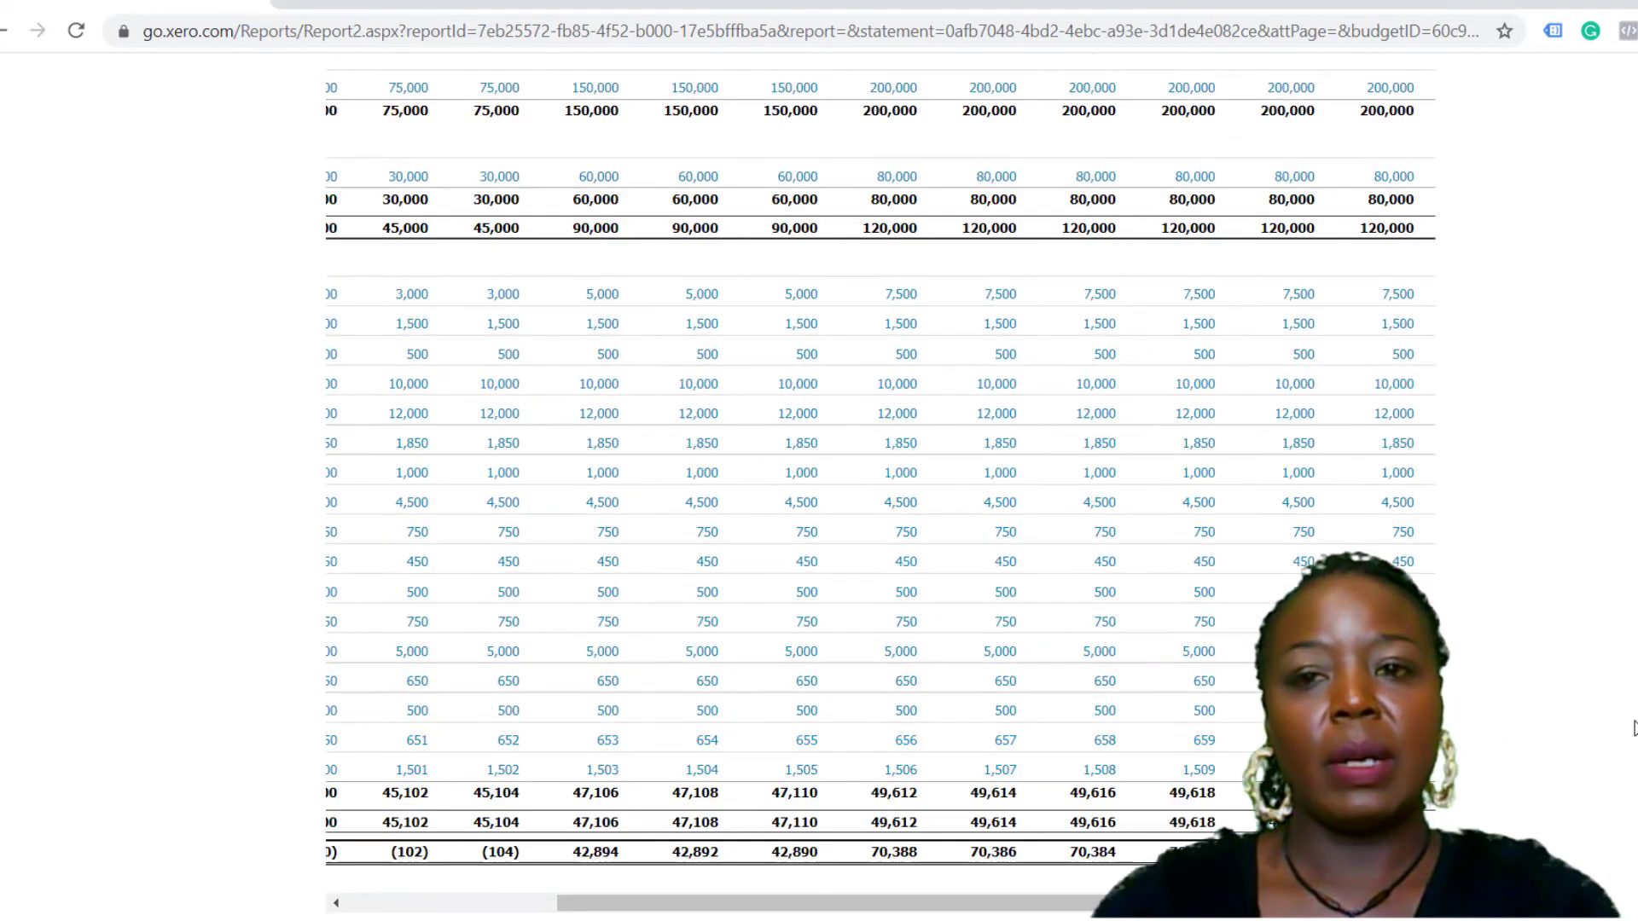
Step: Examine the Overall Budget's monthly income, operating expenses, total expenses and net profit lines in the Budget Summary
scroll(1466, 635, "down", 6)
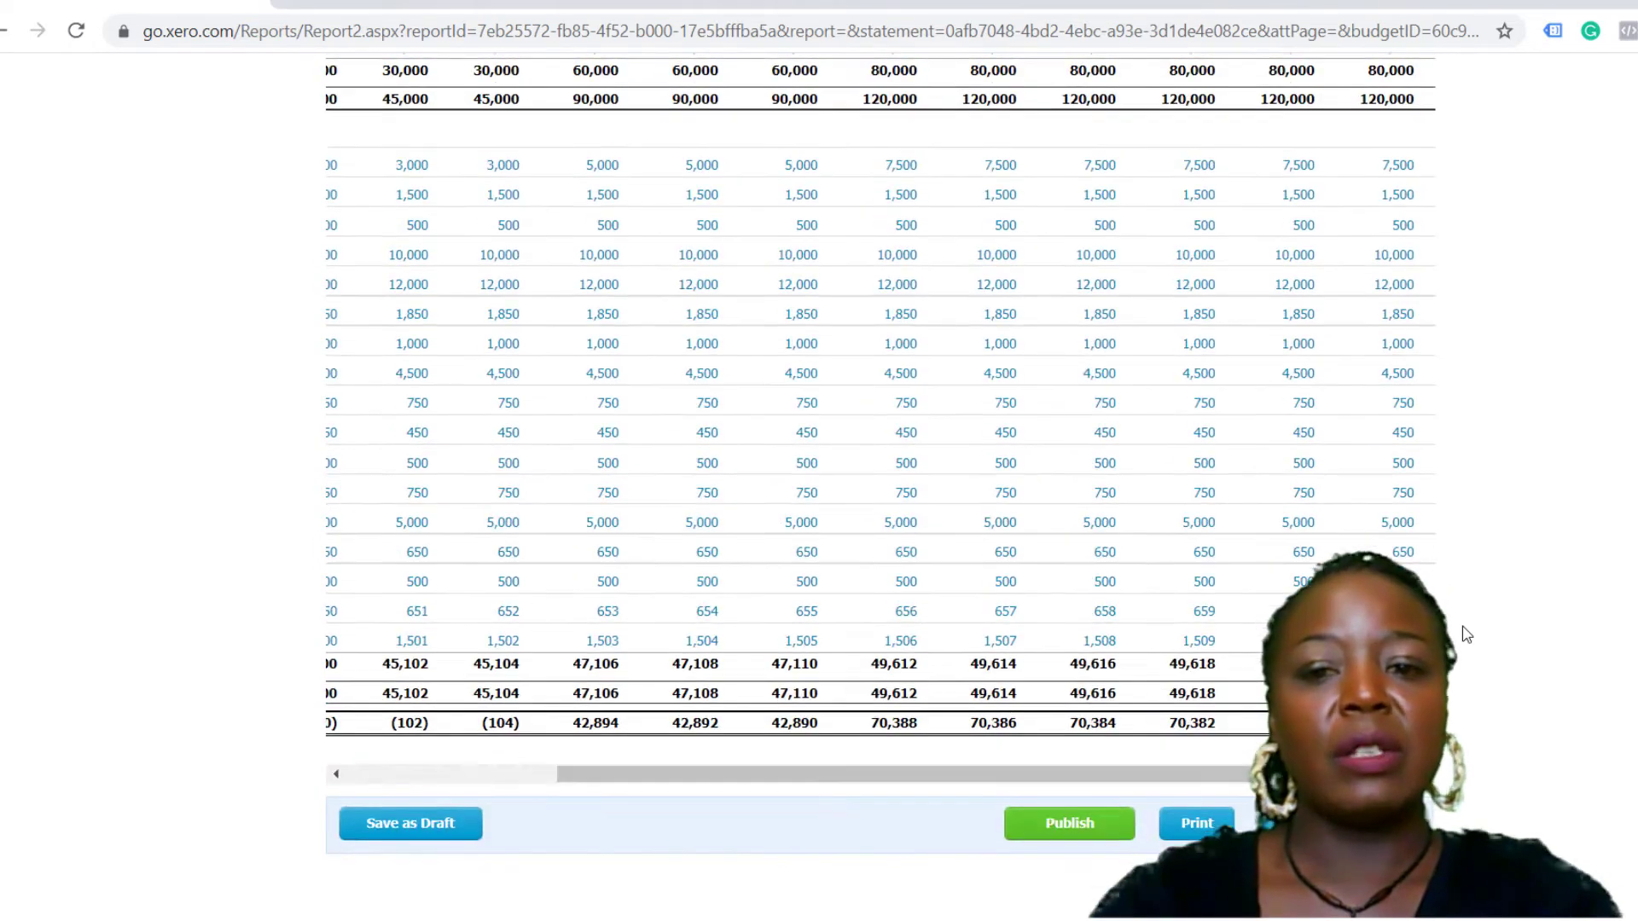
left_click_drag(1175, 702, 994, 709)
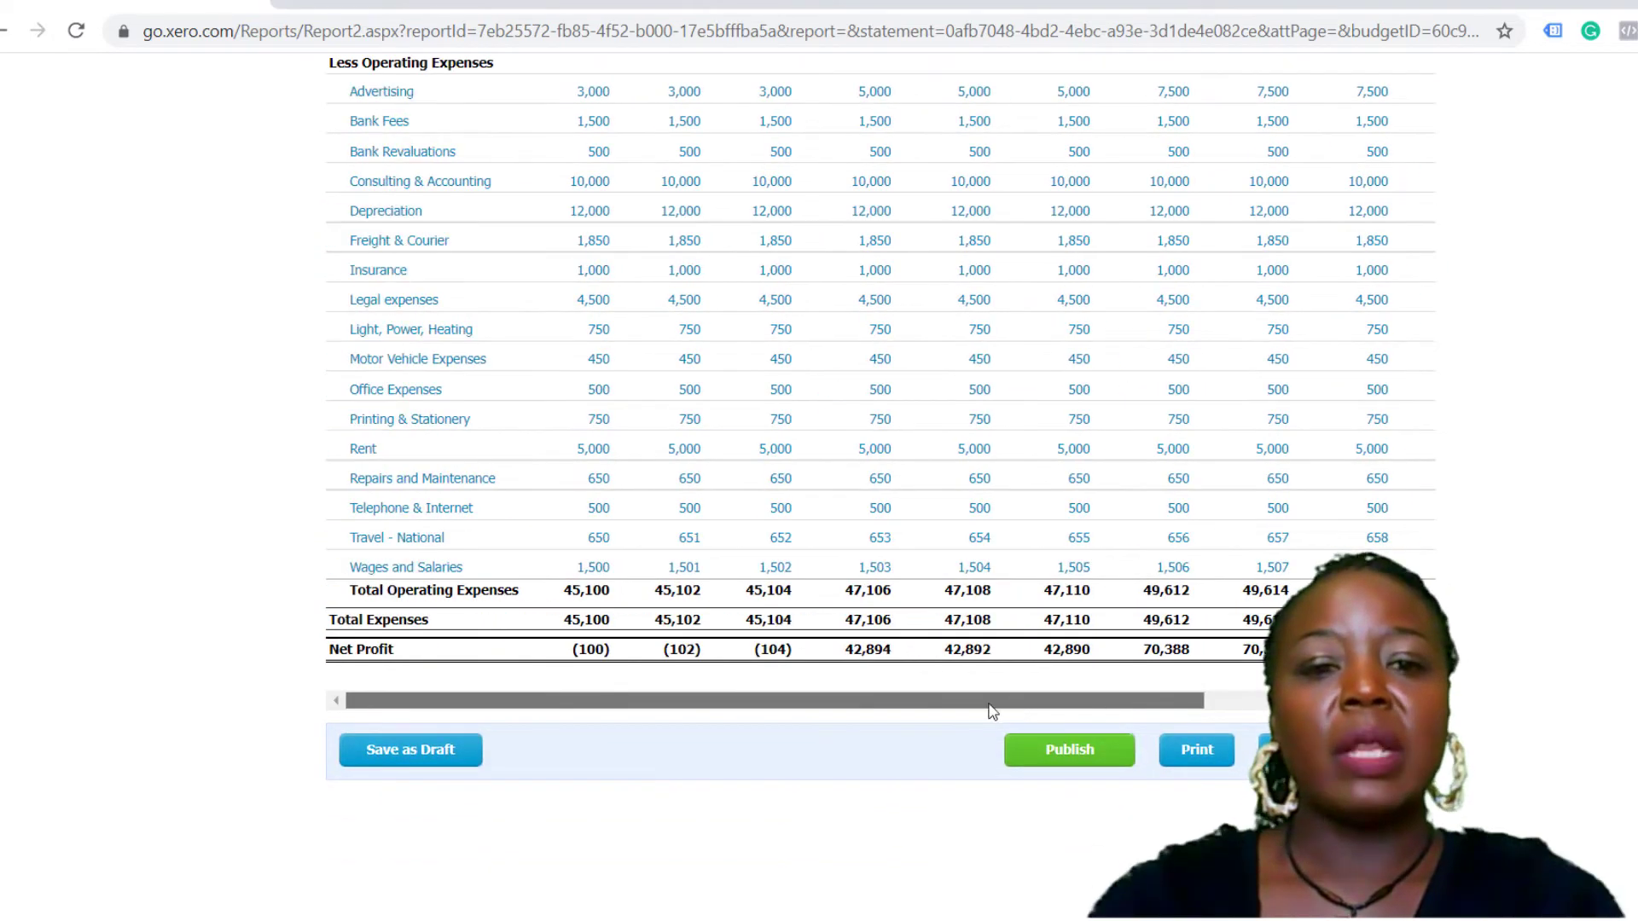
scroll(994, 709, "up", 6)
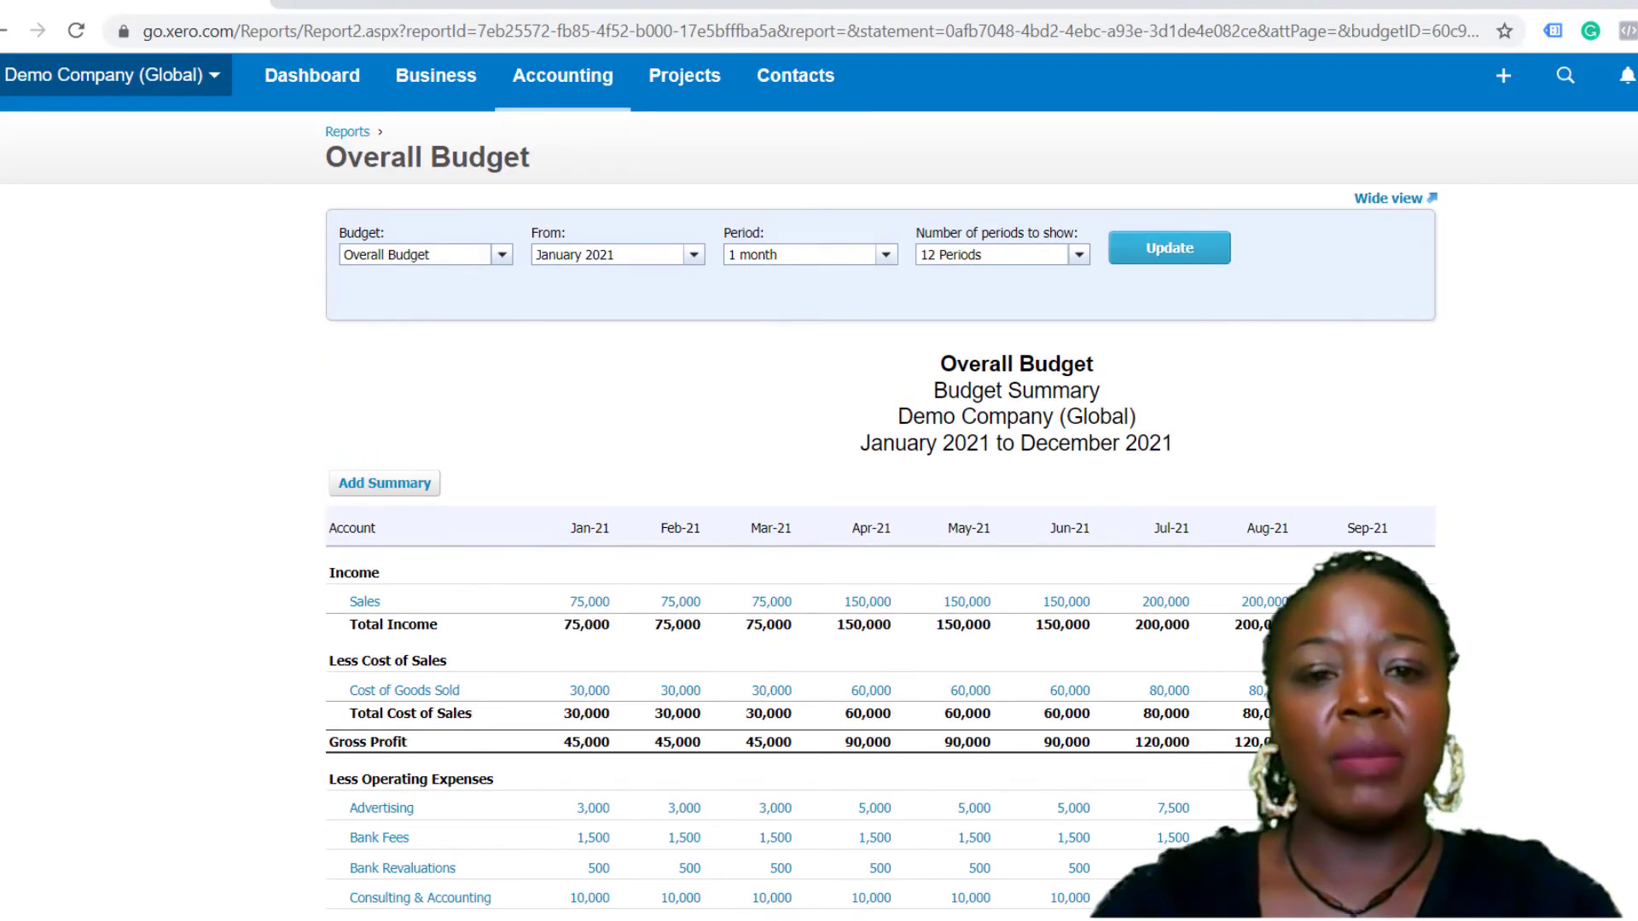
scroll(631, 665, "down", 3)
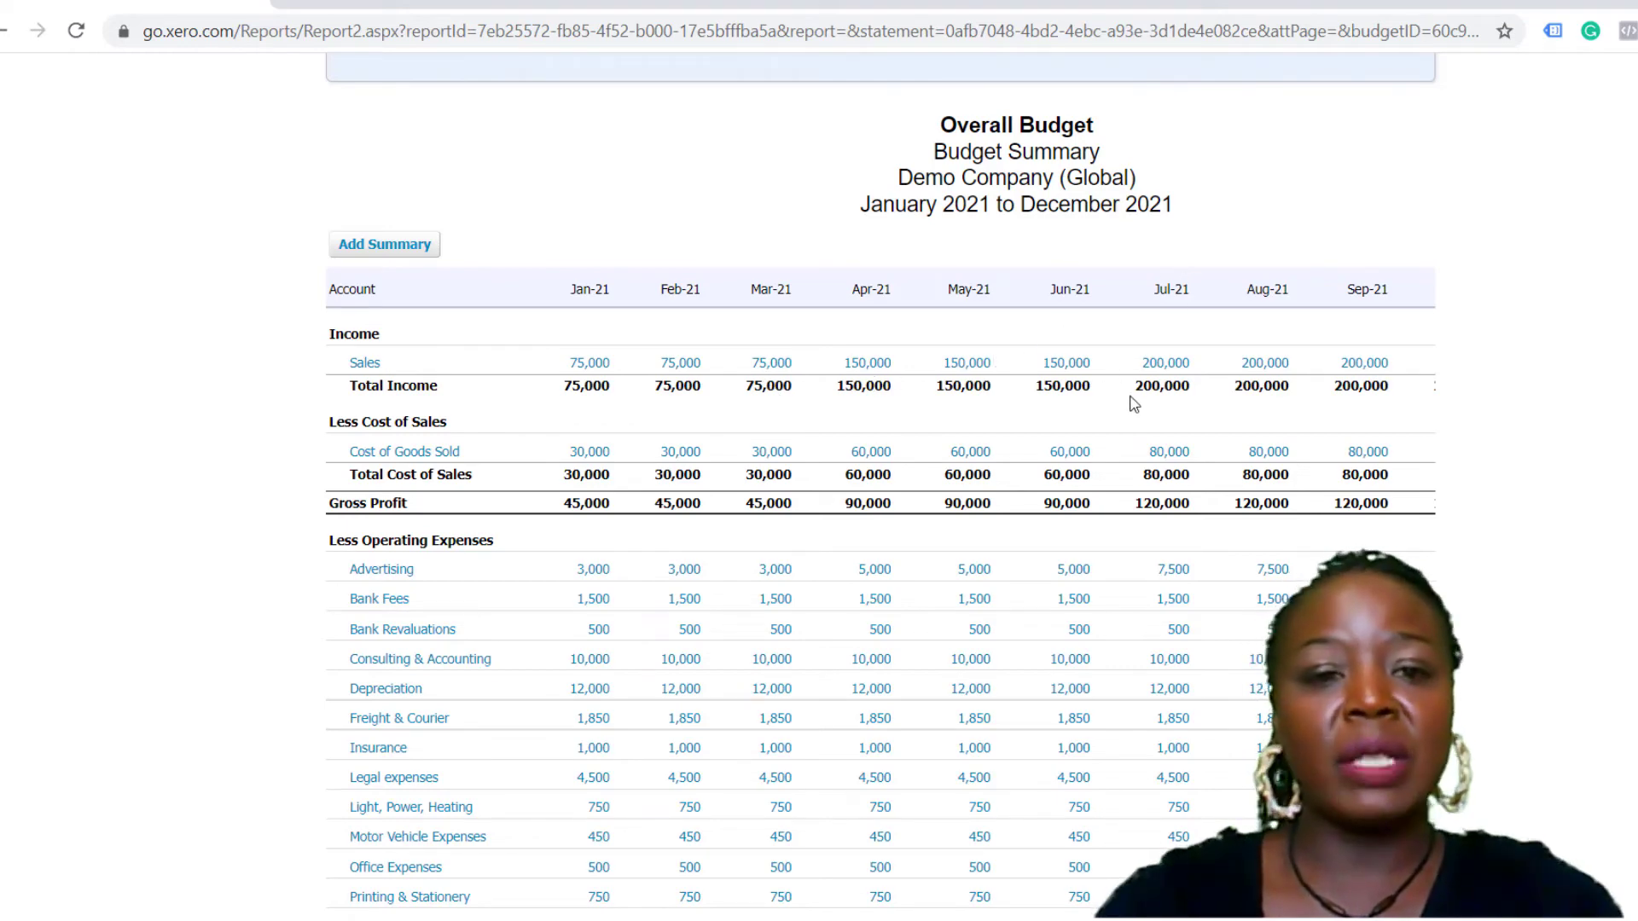
scroll(1134, 416, "down", 3)
scroll(1135, 416, "down", 3)
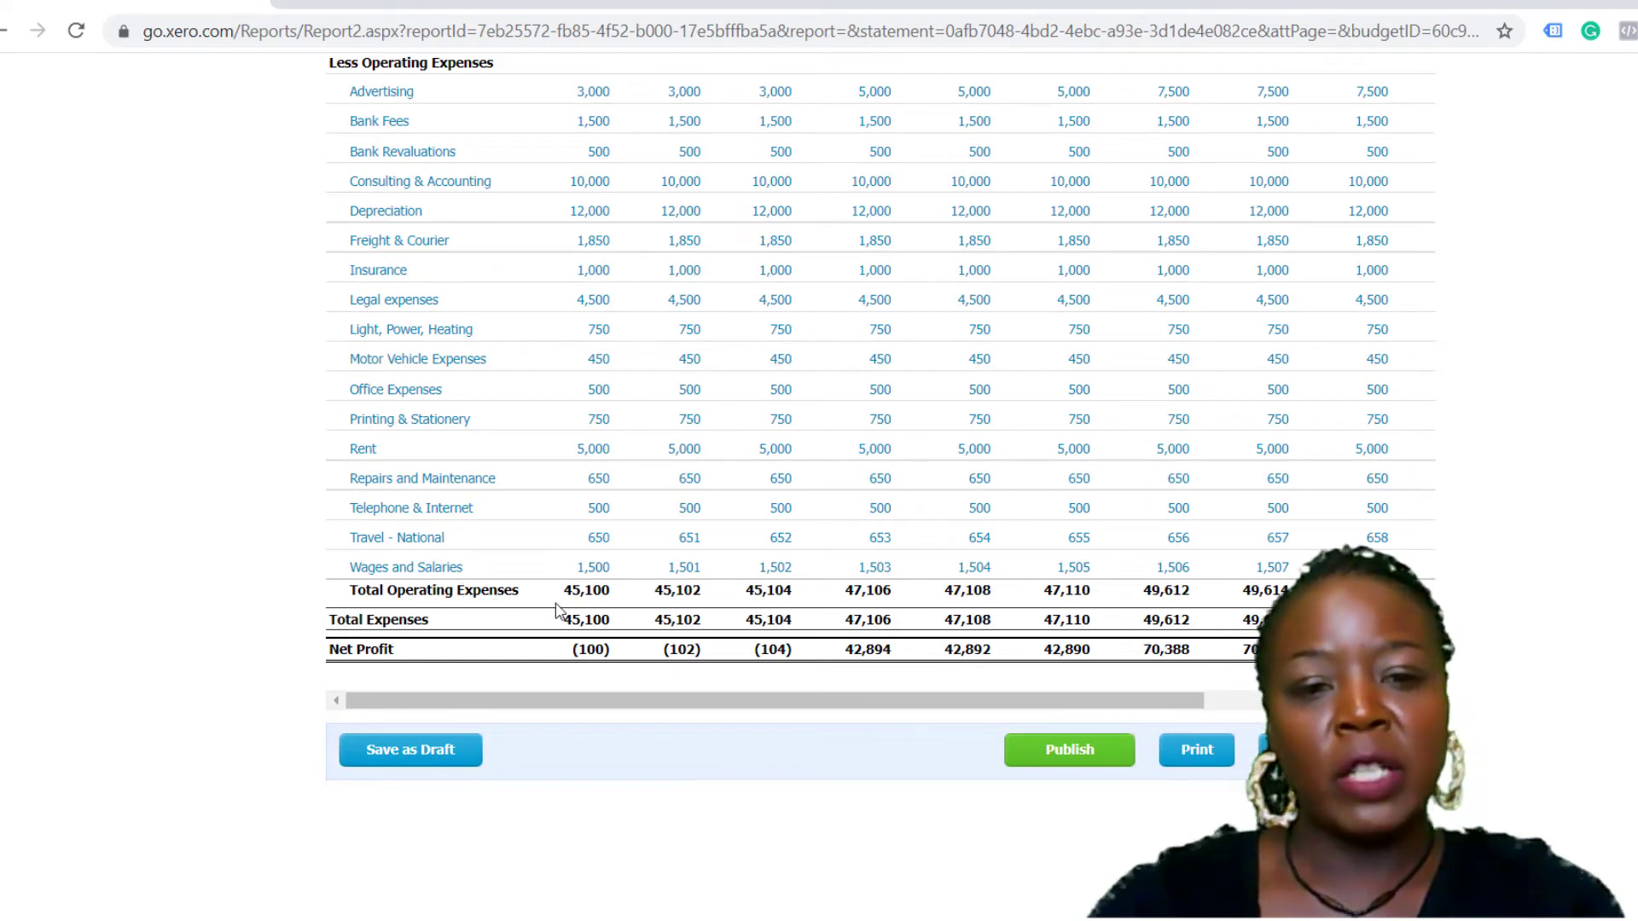
mouse_move(1375, 539)
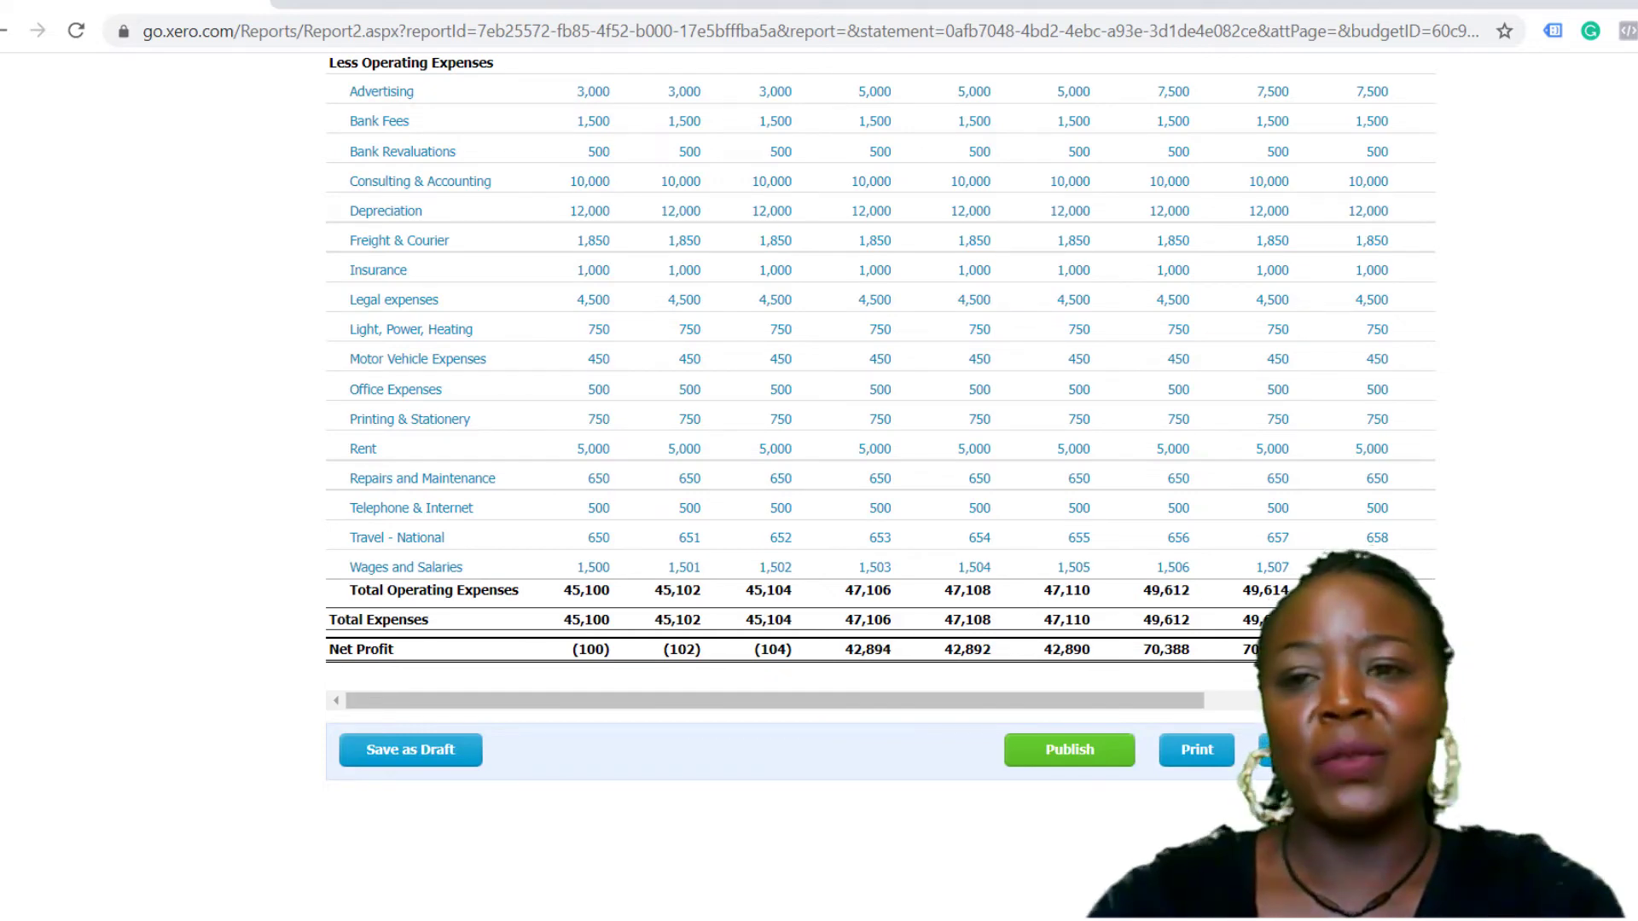
Step: Switch the Budget Summary to the Copperbelt Province budget and update the report, keeping January 2021 and 12 one-month periods
scroll(878, 649, "up", 9)
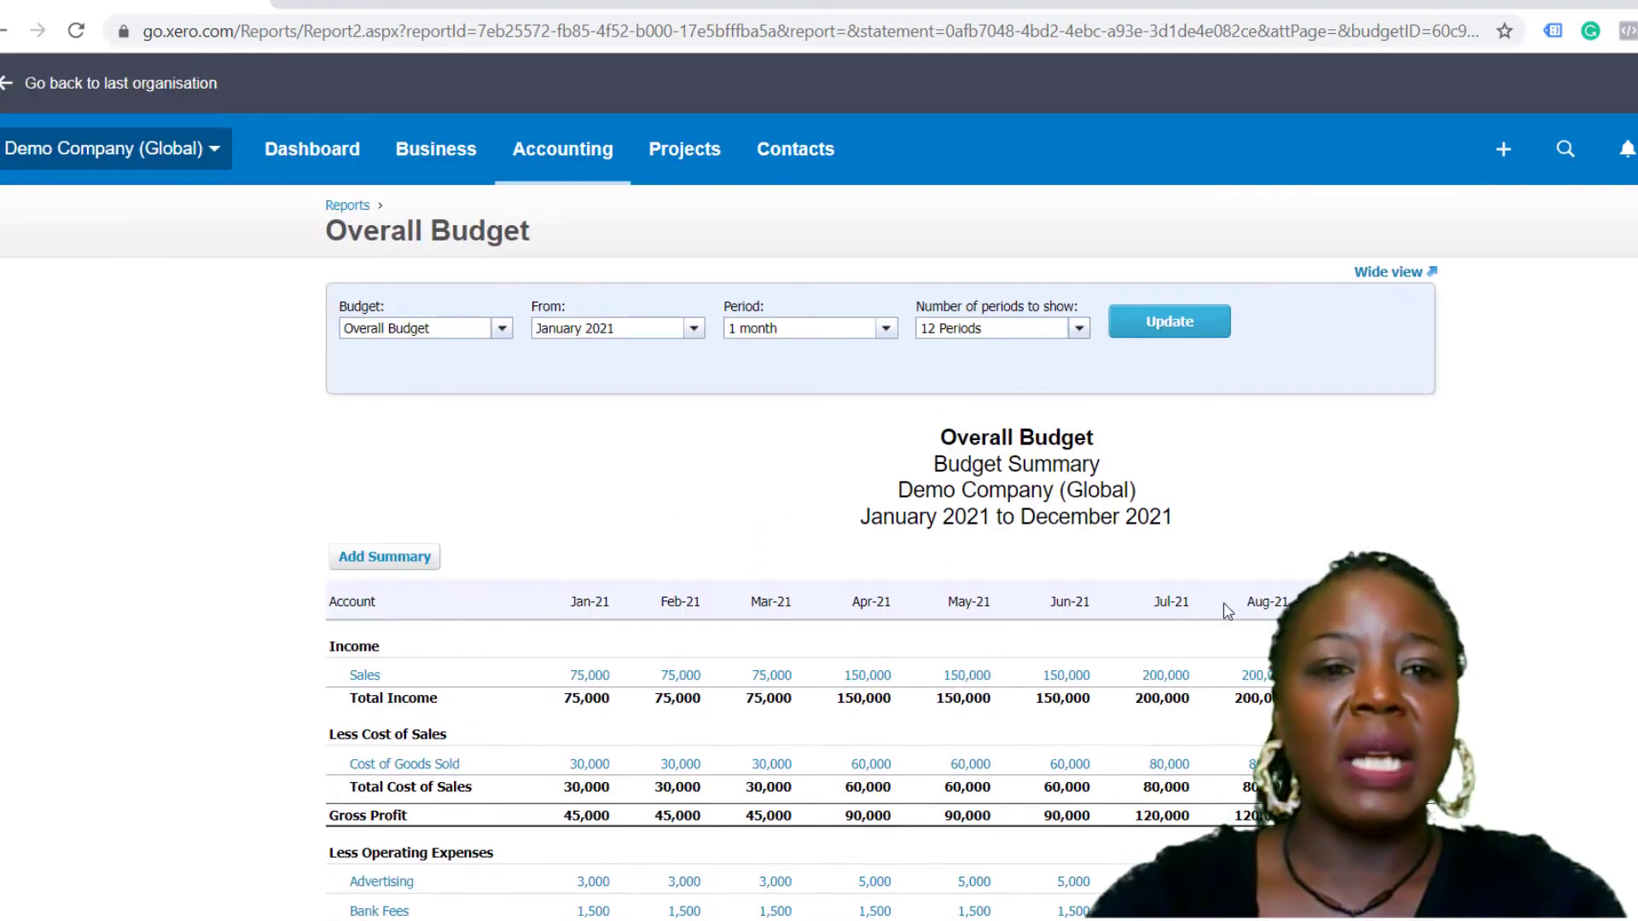
left_click(504, 329)
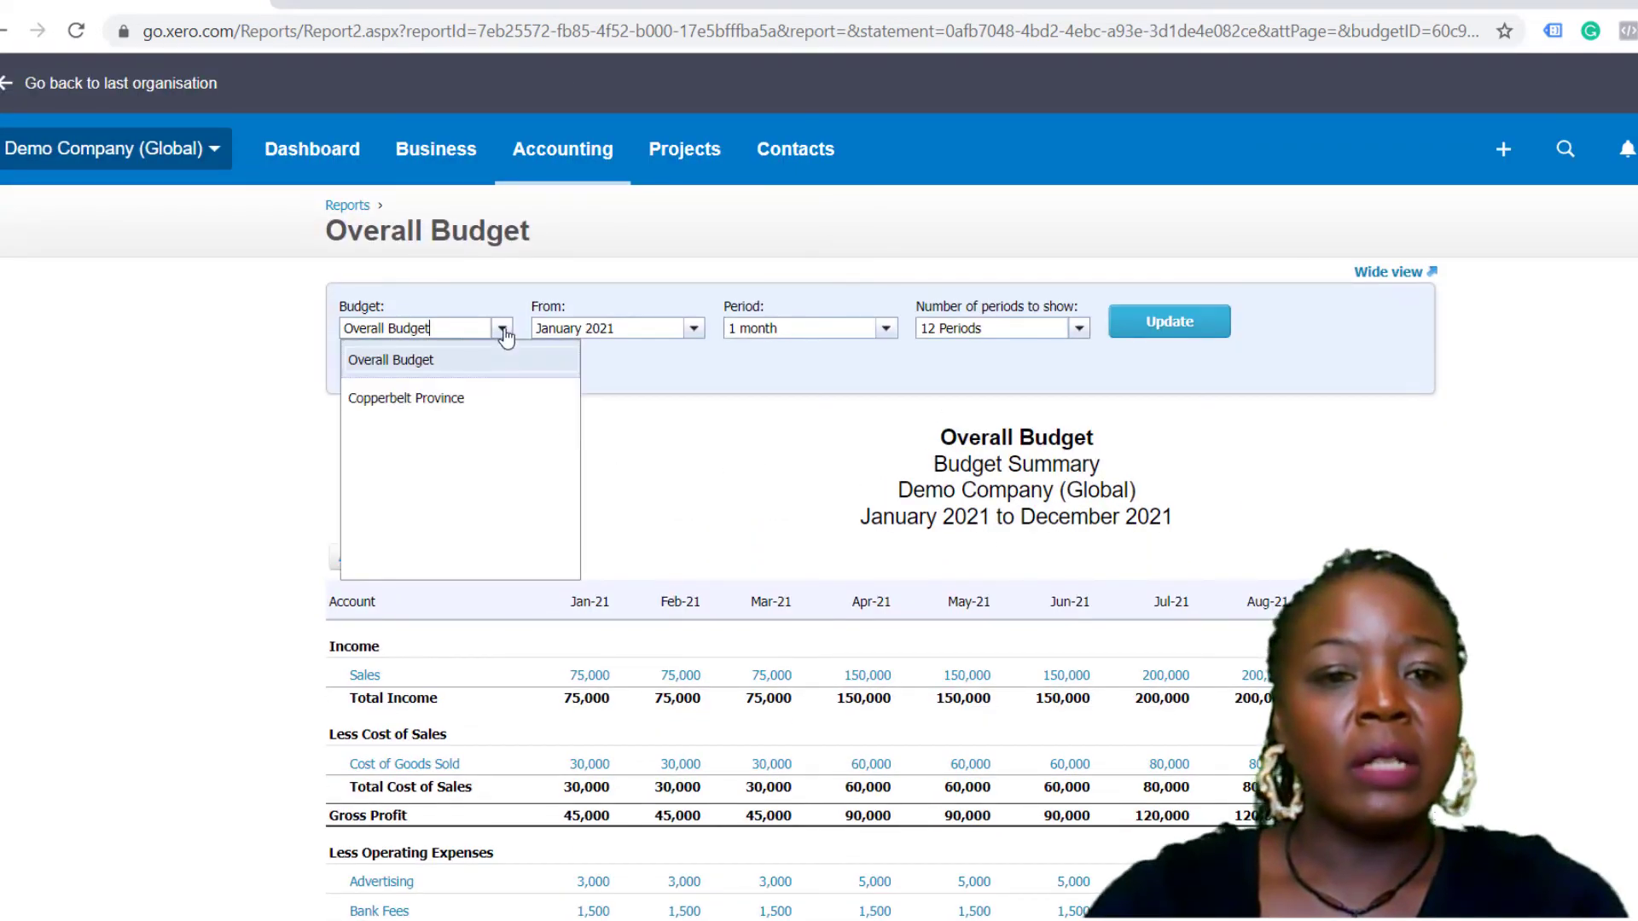
left_click(453, 402)
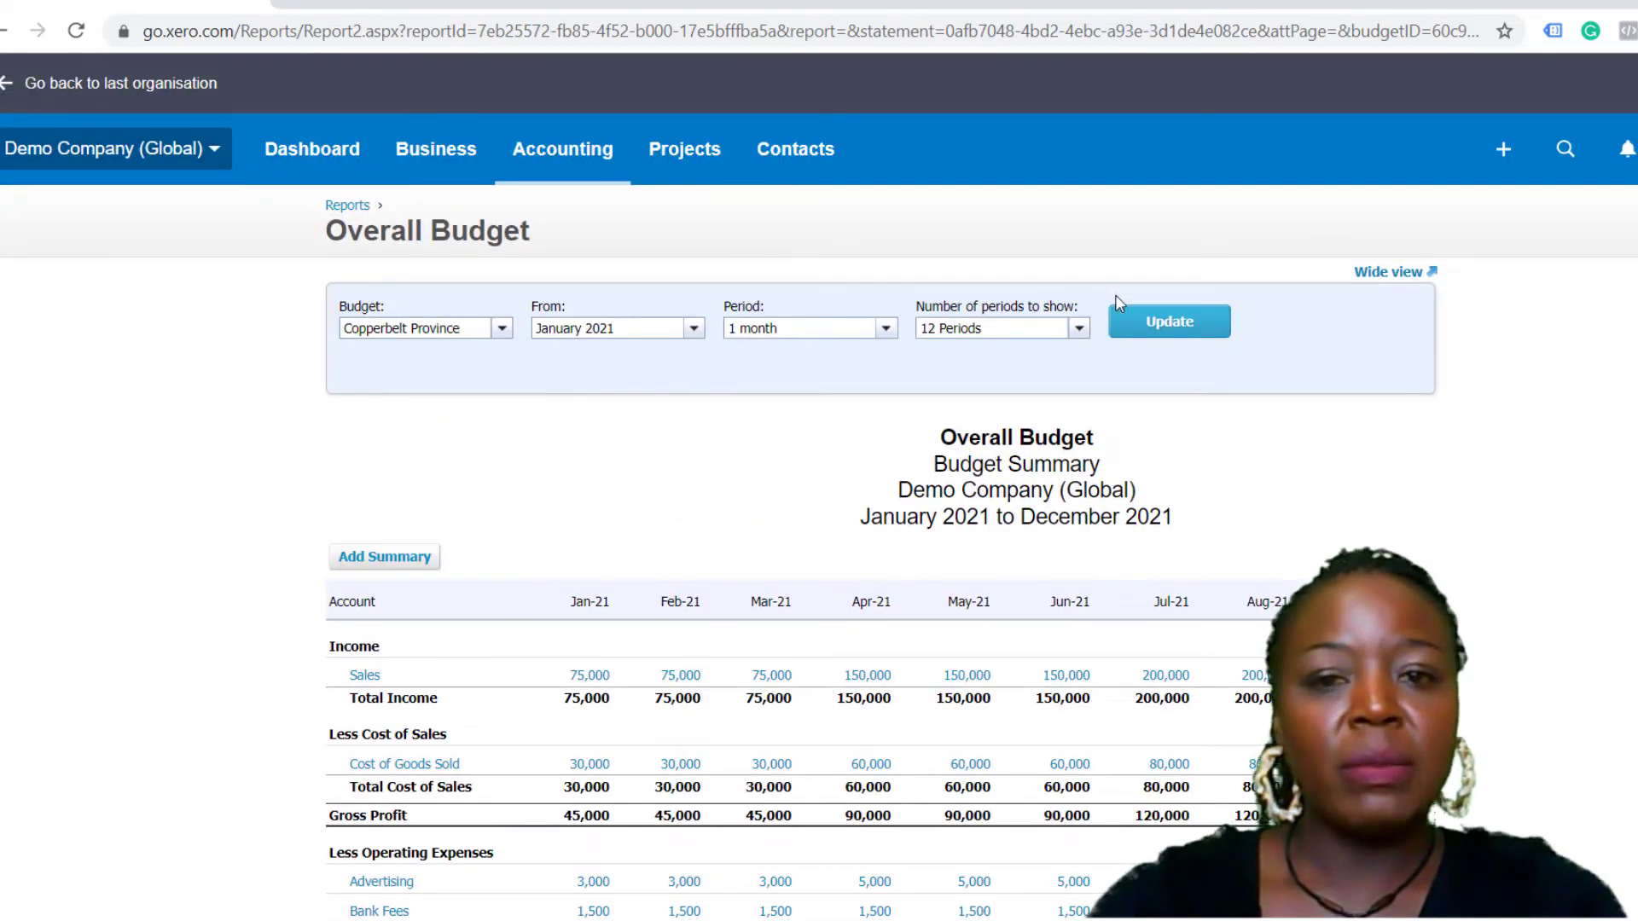
left_click(1169, 322)
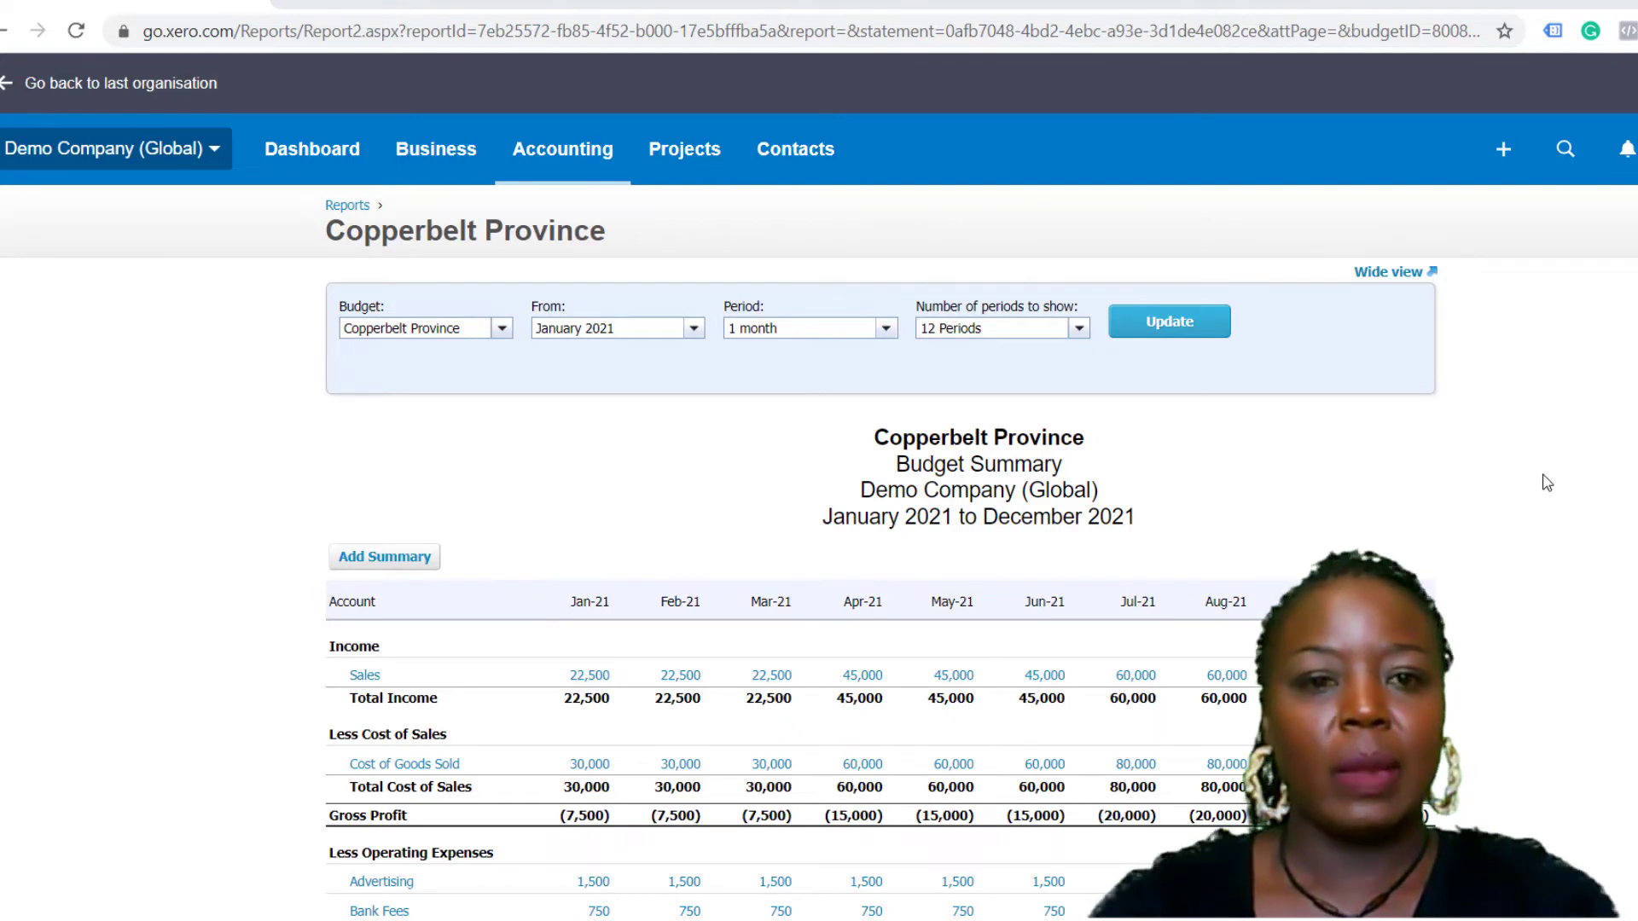
Step: Examine the Copperbelt Province budget's monthly sales, cost of sales, operating expenses and net profit
scroll(1547, 483, "down", 2)
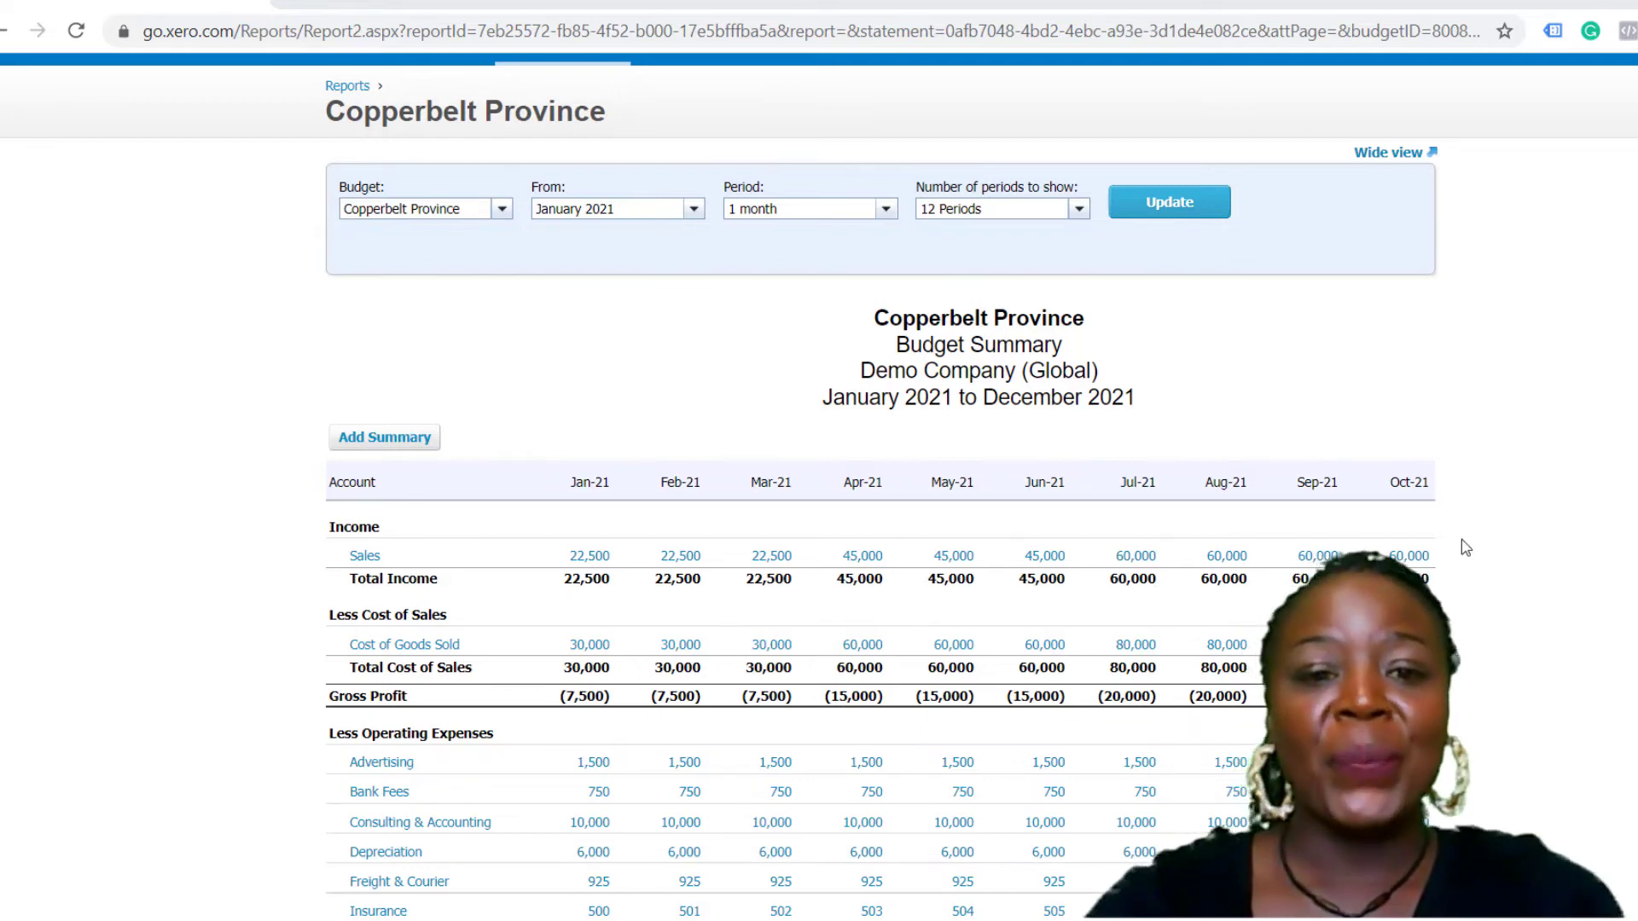
scroll(1465, 547, "down", 3)
scroll(1465, 547, "down", 5)
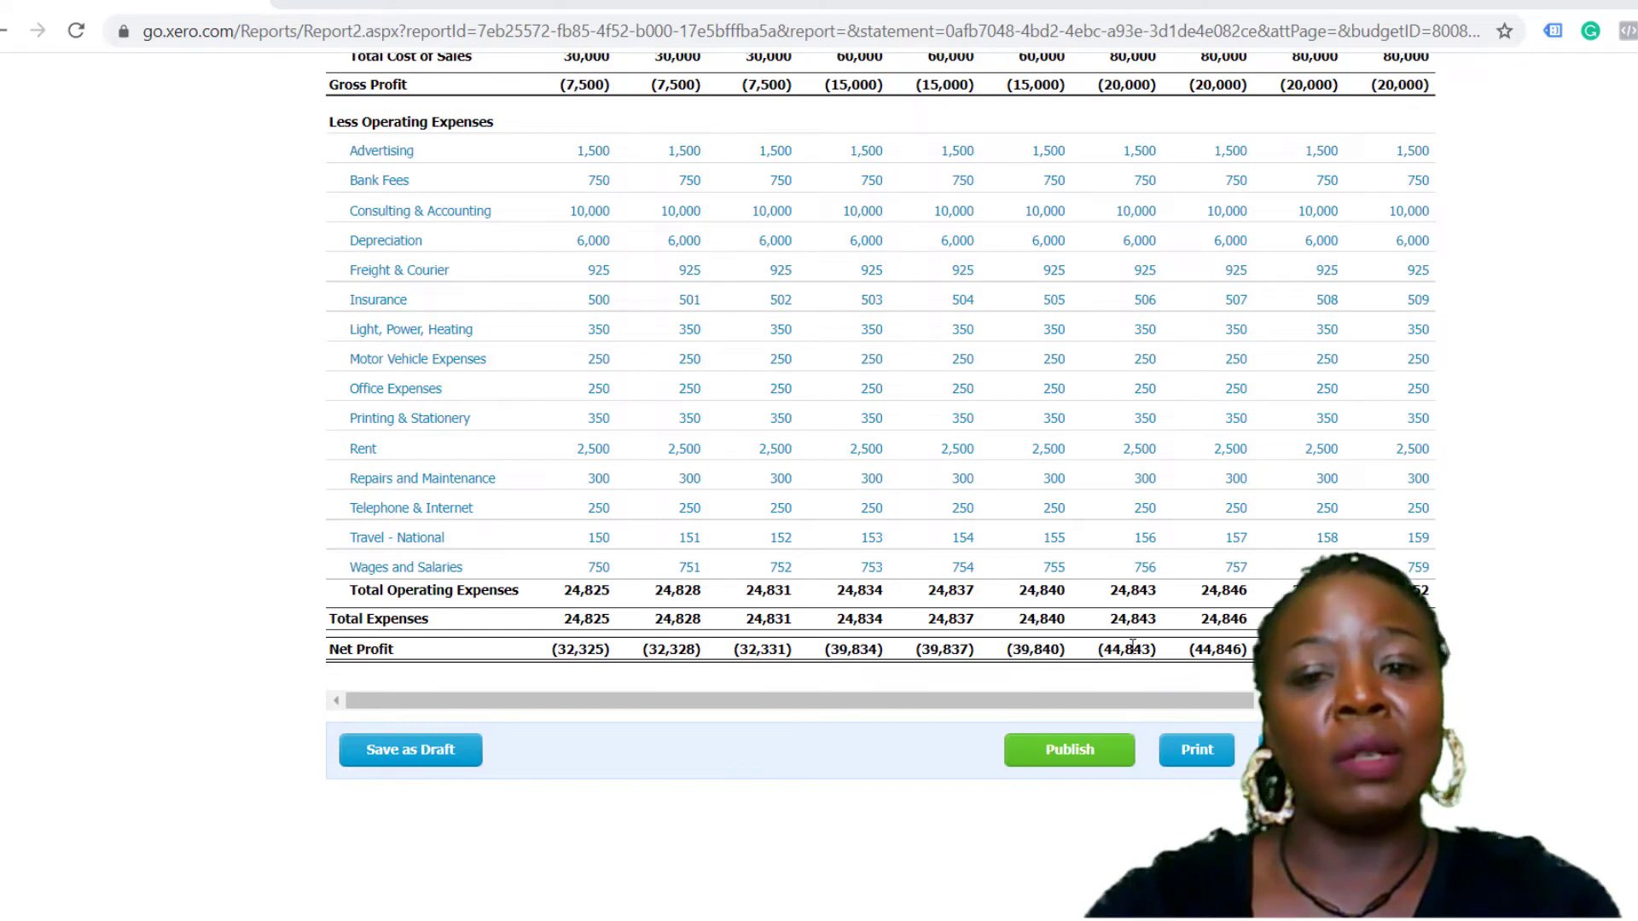
left_click_drag(1150, 700, 1055, 729)
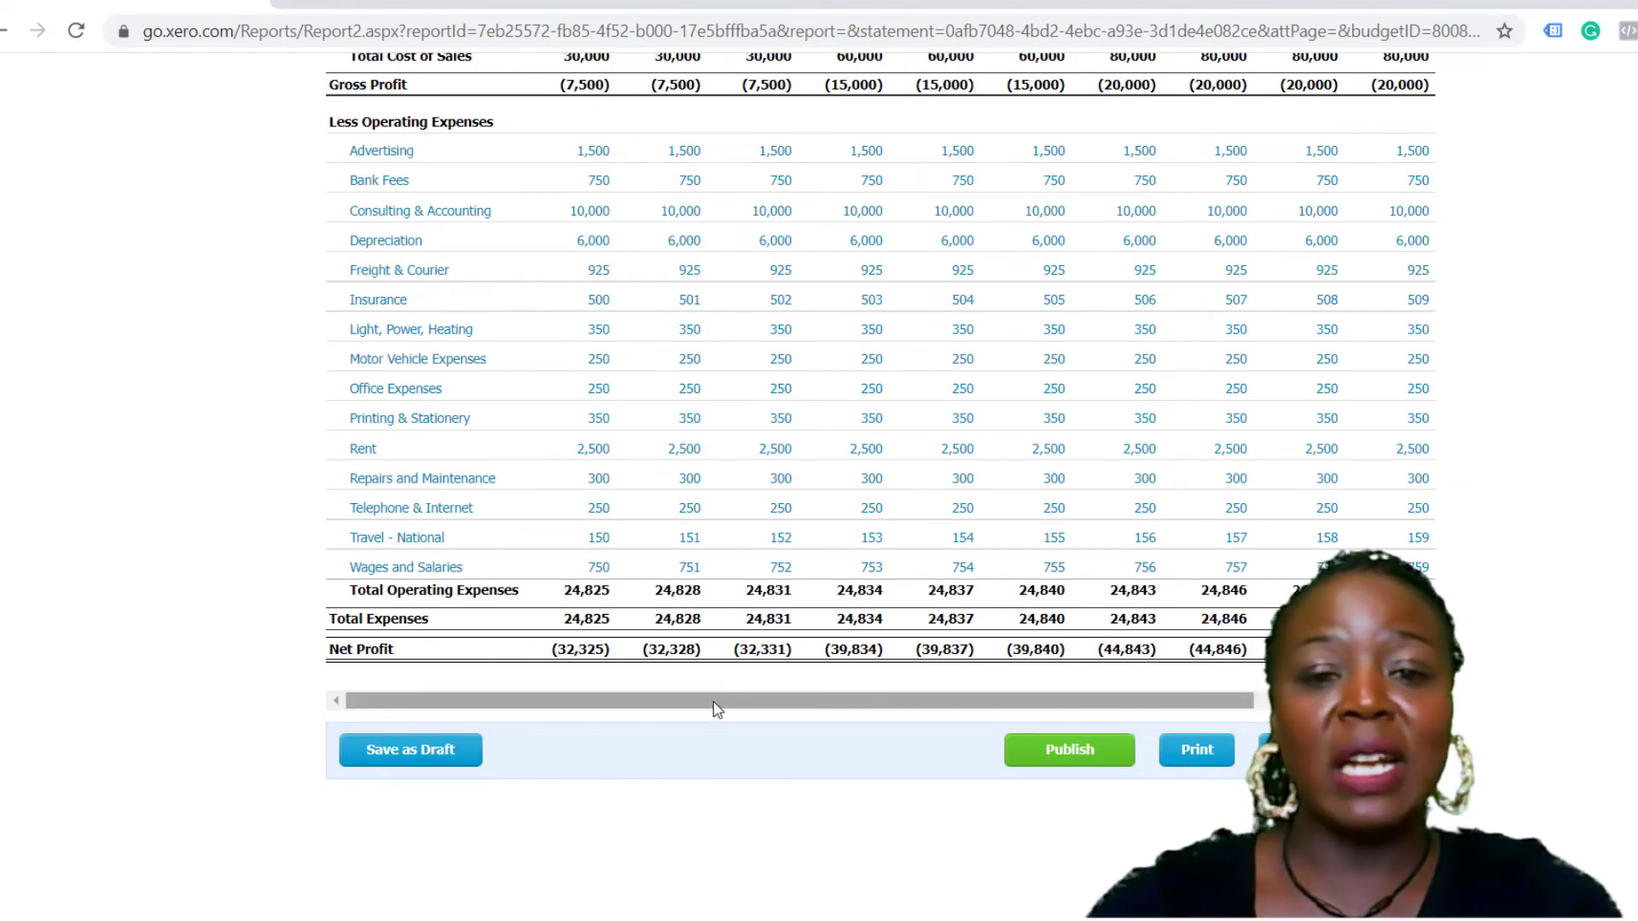
left_click_drag(717, 710, 669, 735)
scroll(669, 735, "up", 4)
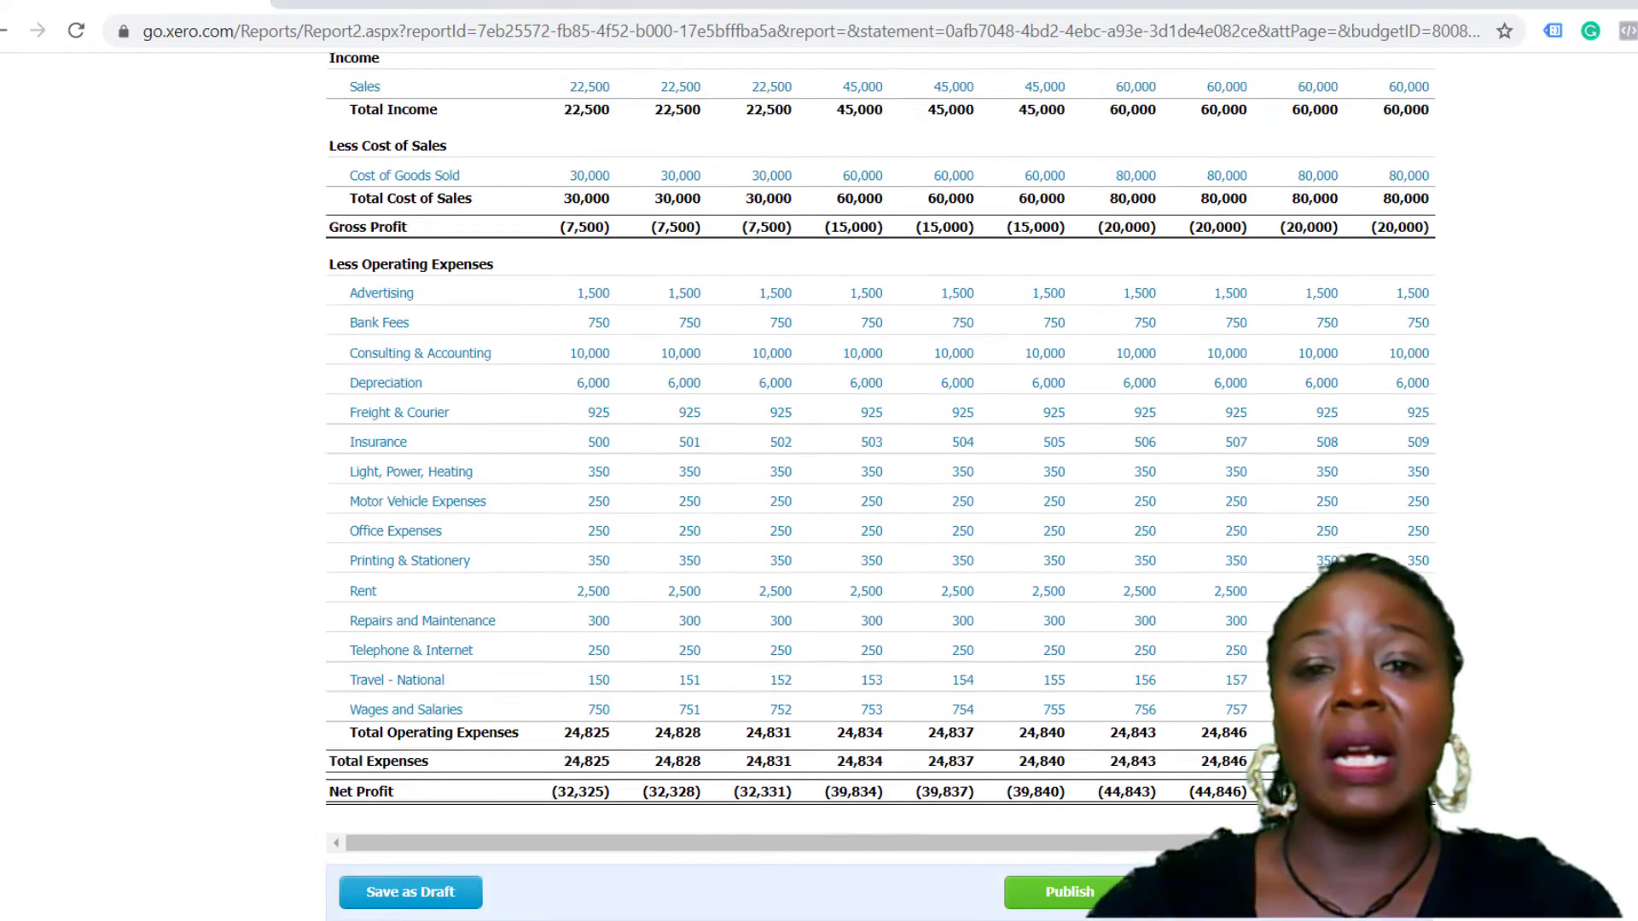
scroll(819, 486, "up", 5)
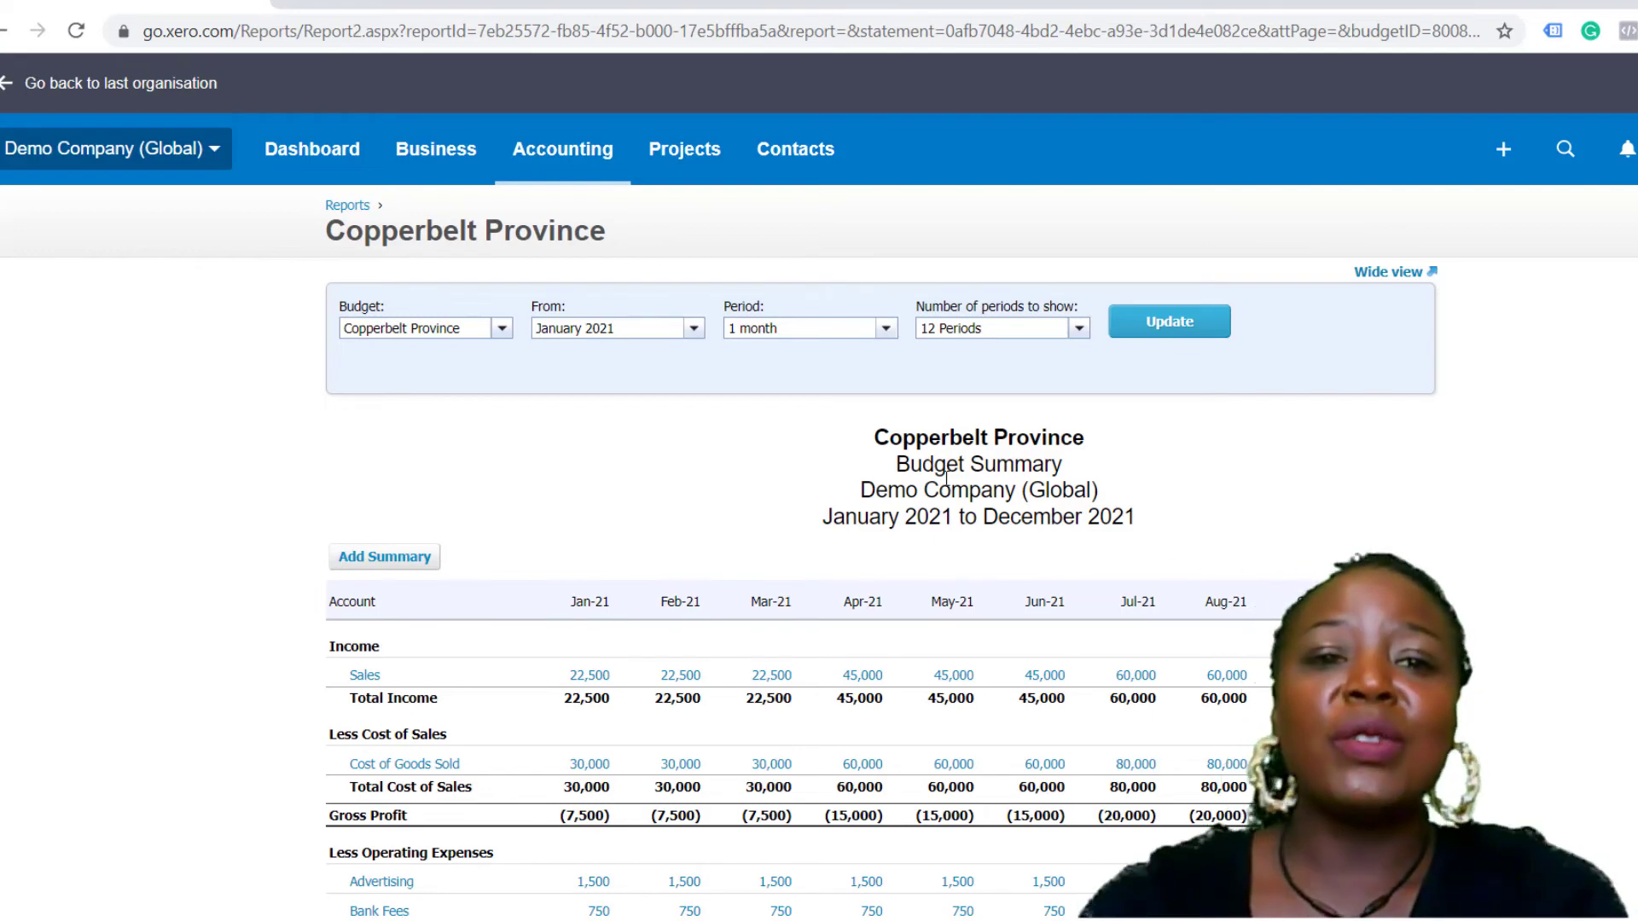
Step: Go to the accounting reports and open the Budget Variance report from the Financial performance group
left_click(553, 164)
left_click(570, 283)
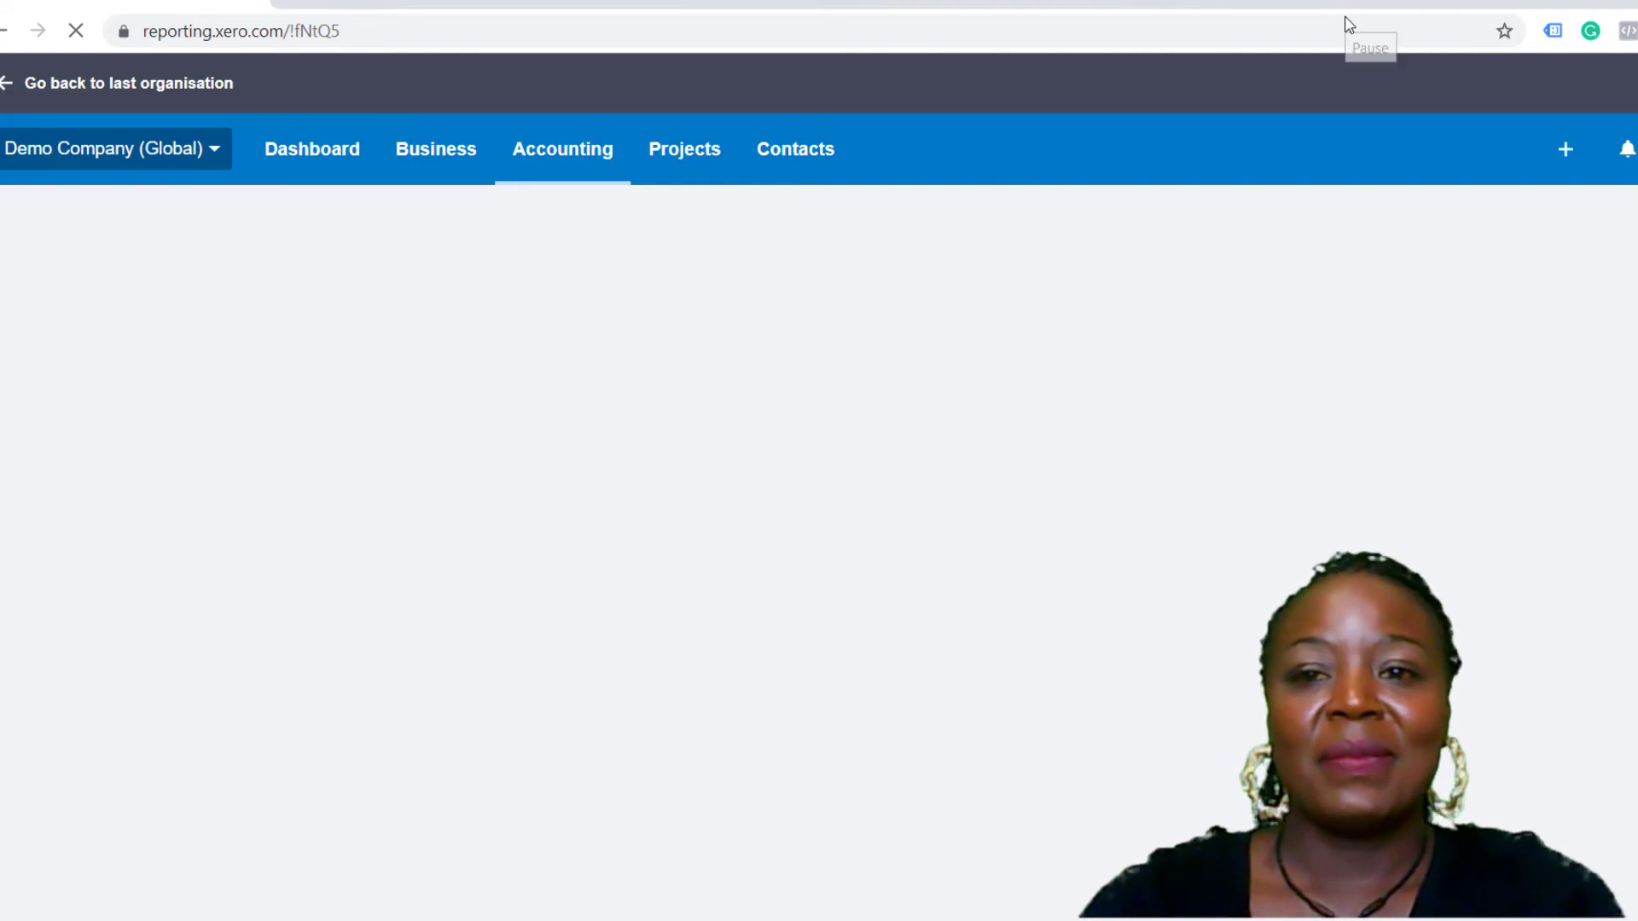
scroll(819, 487, "down", 3)
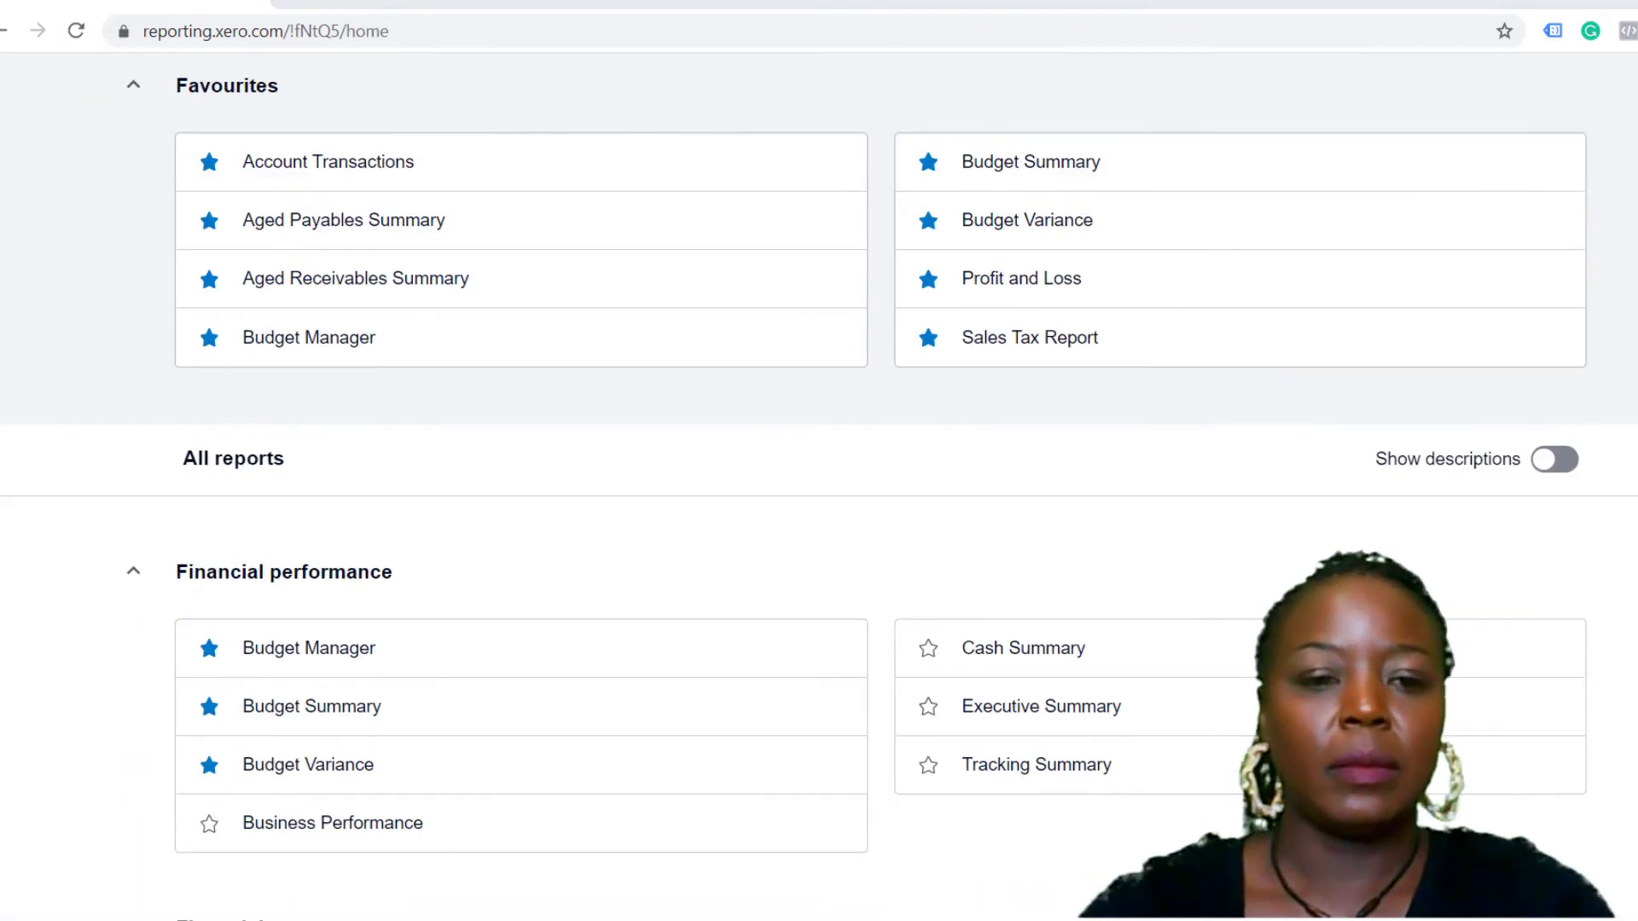
scroll(819, 487, "down", 3)
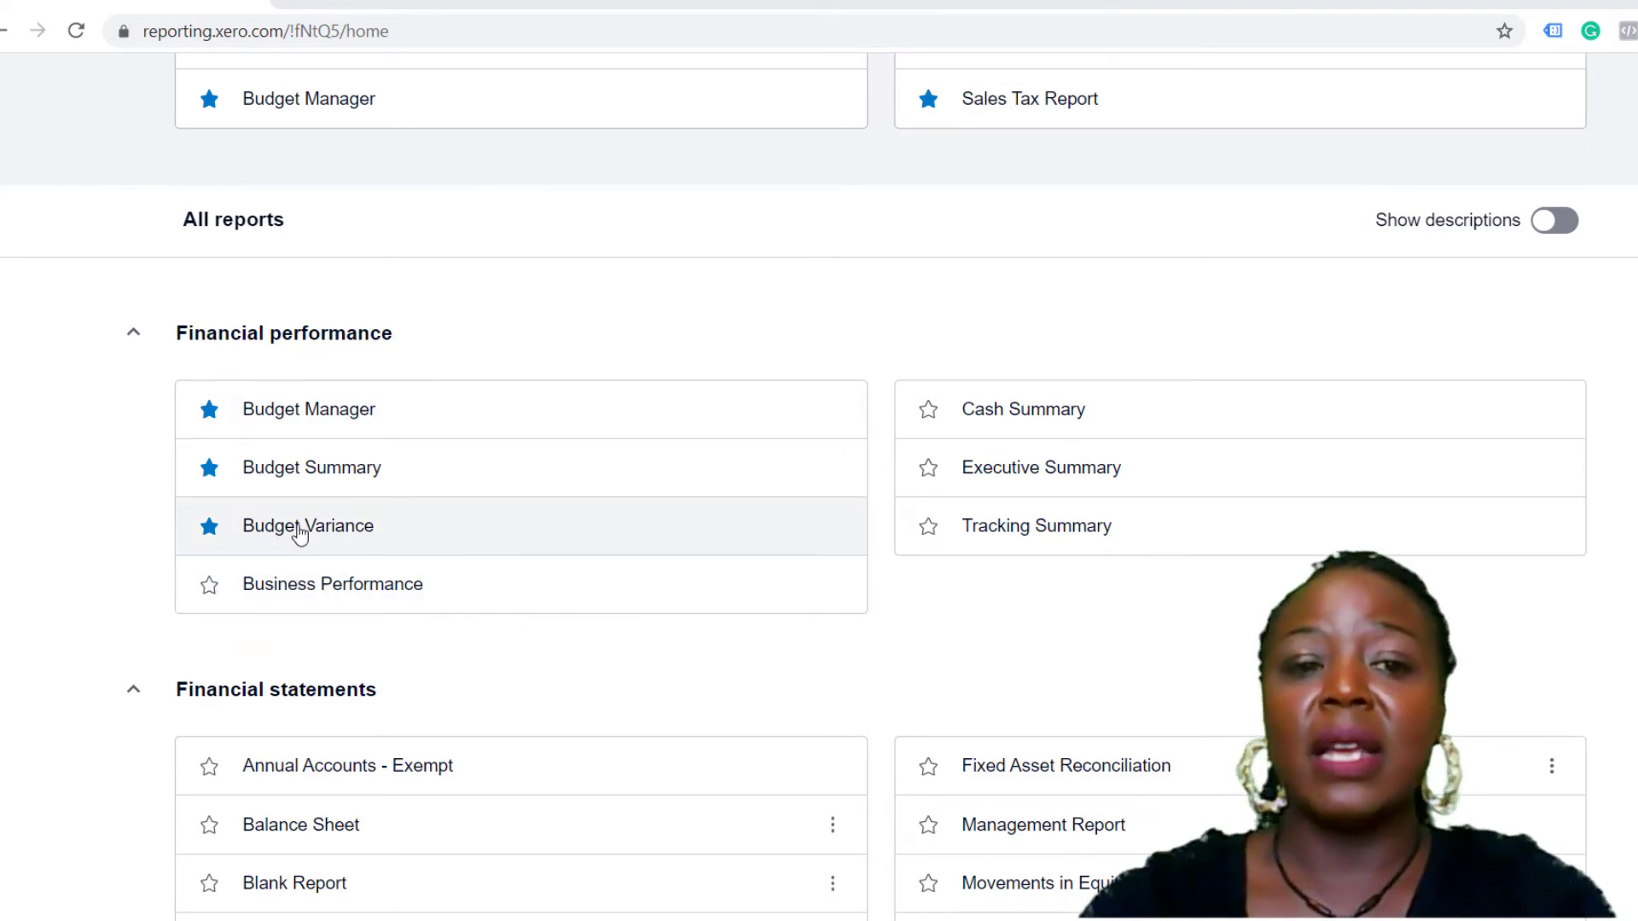
left_click(301, 533)
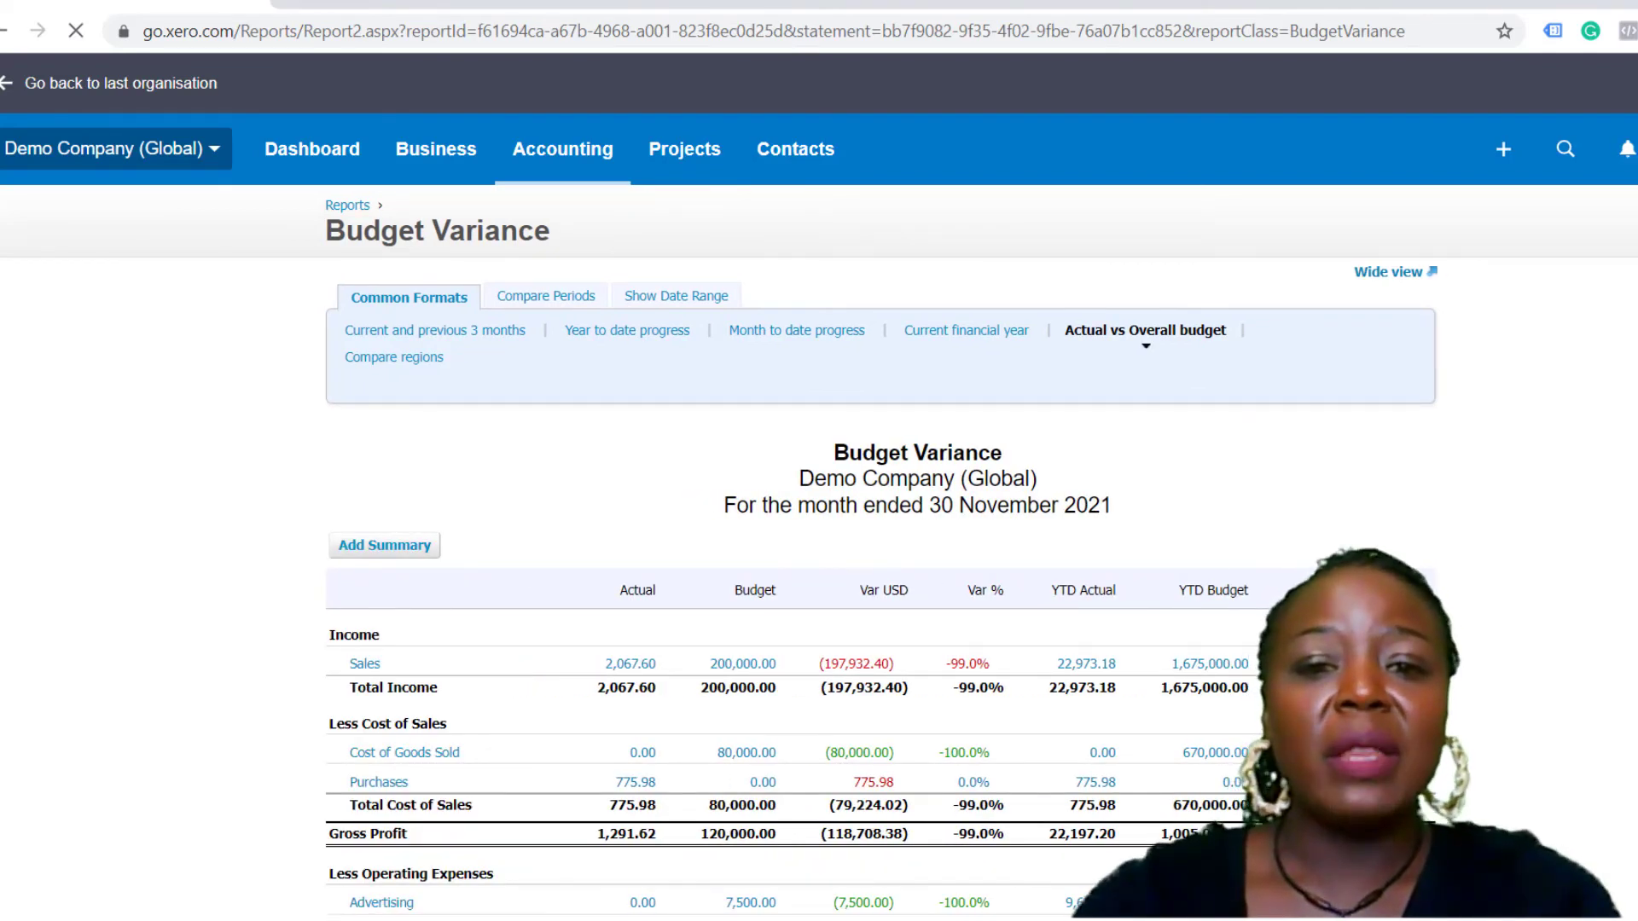
Step: Examine the actual, budget and variance columns for income, cost of sales and operating expenses in the Budget Variance report
scroll(819, 486, "down", 1)
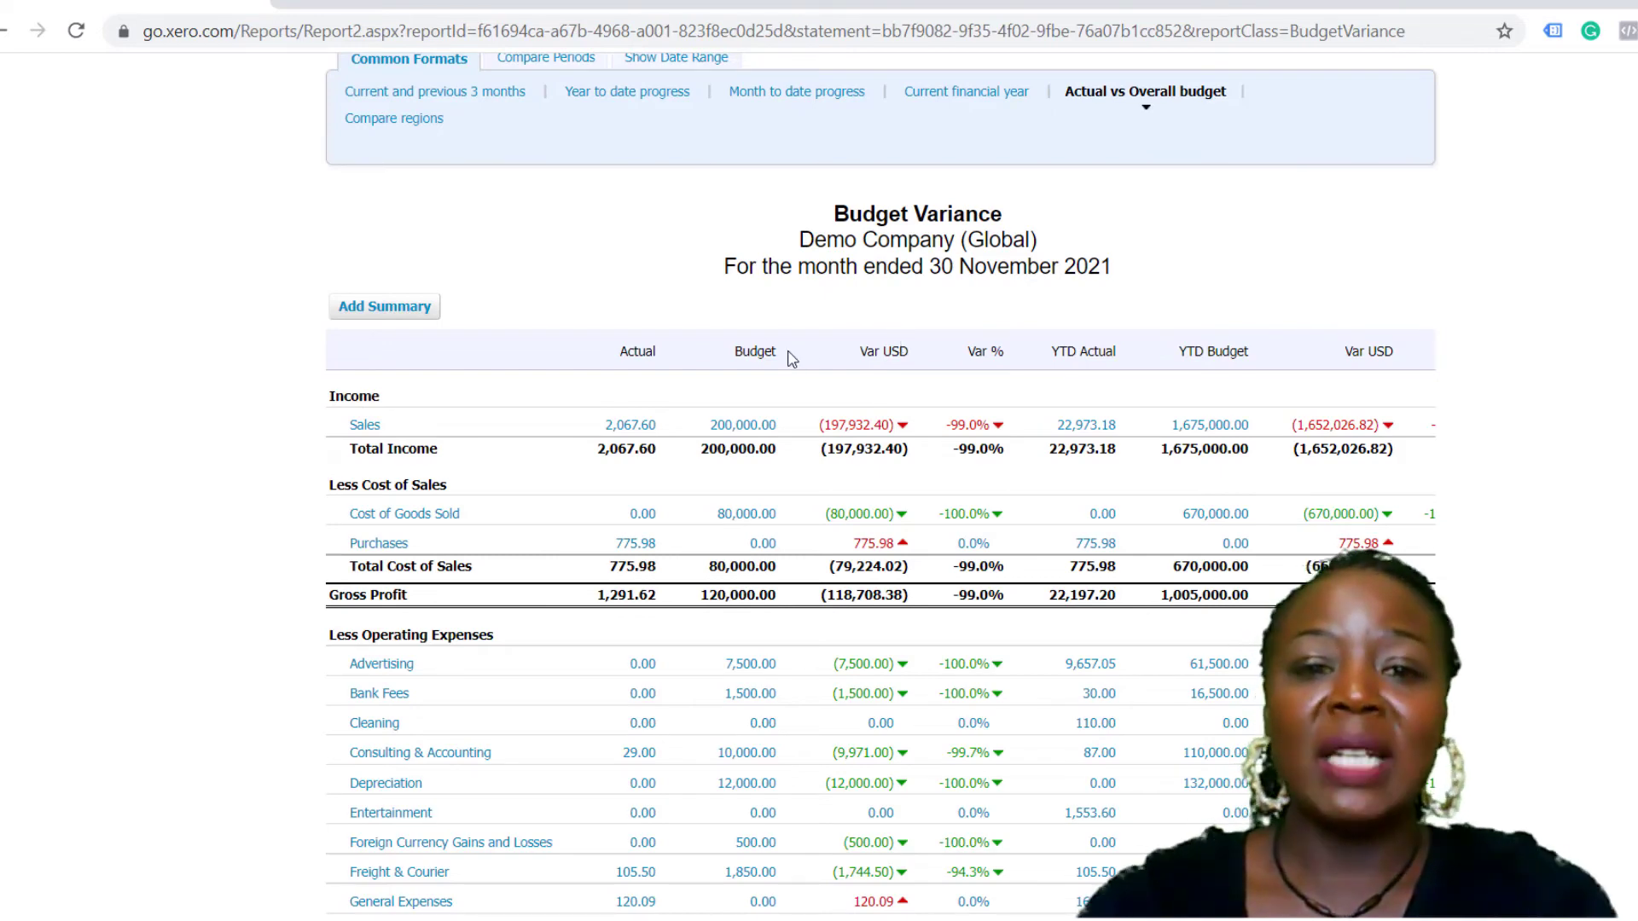
scroll(624, 350, "up", 2)
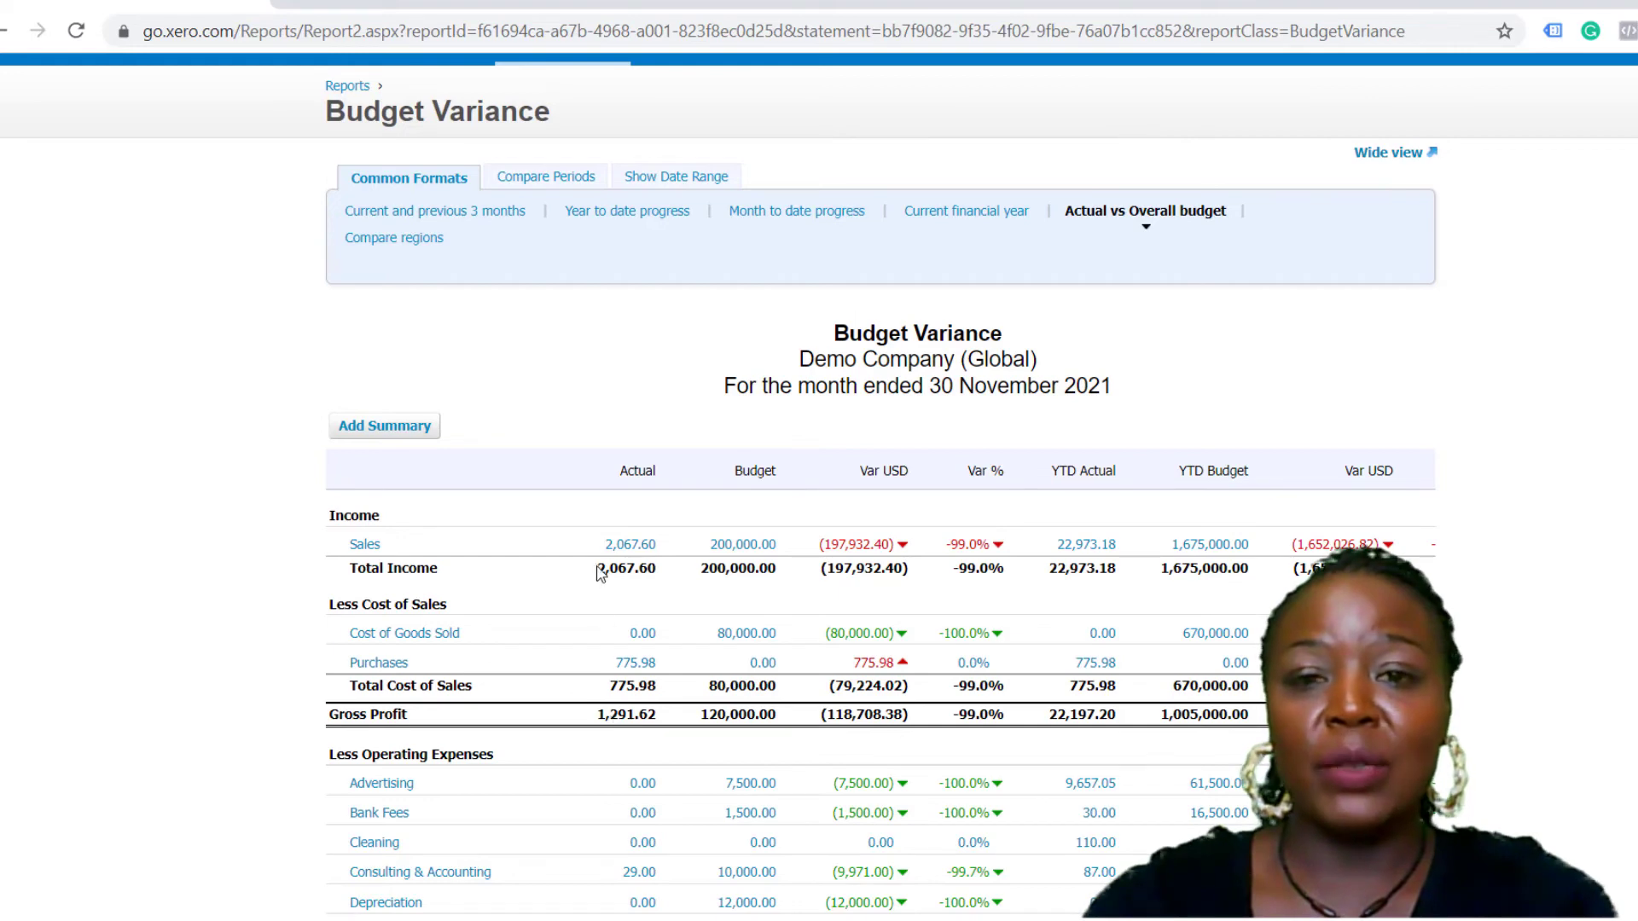
scroll(612, 547, "down", 3)
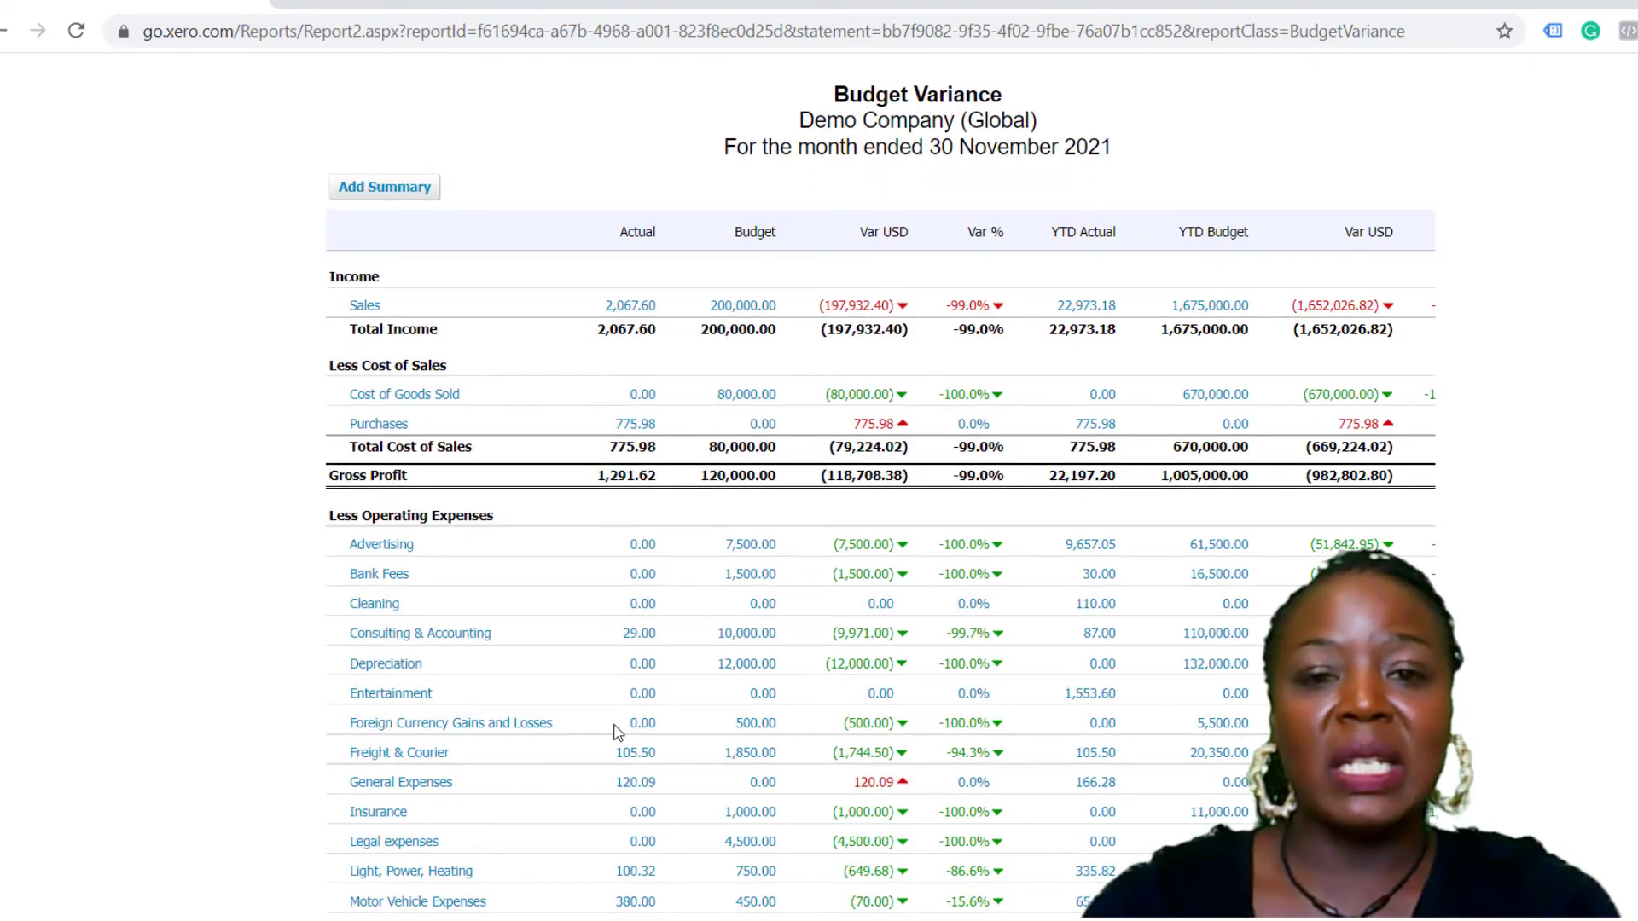
scroll(615, 730, "up", 3)
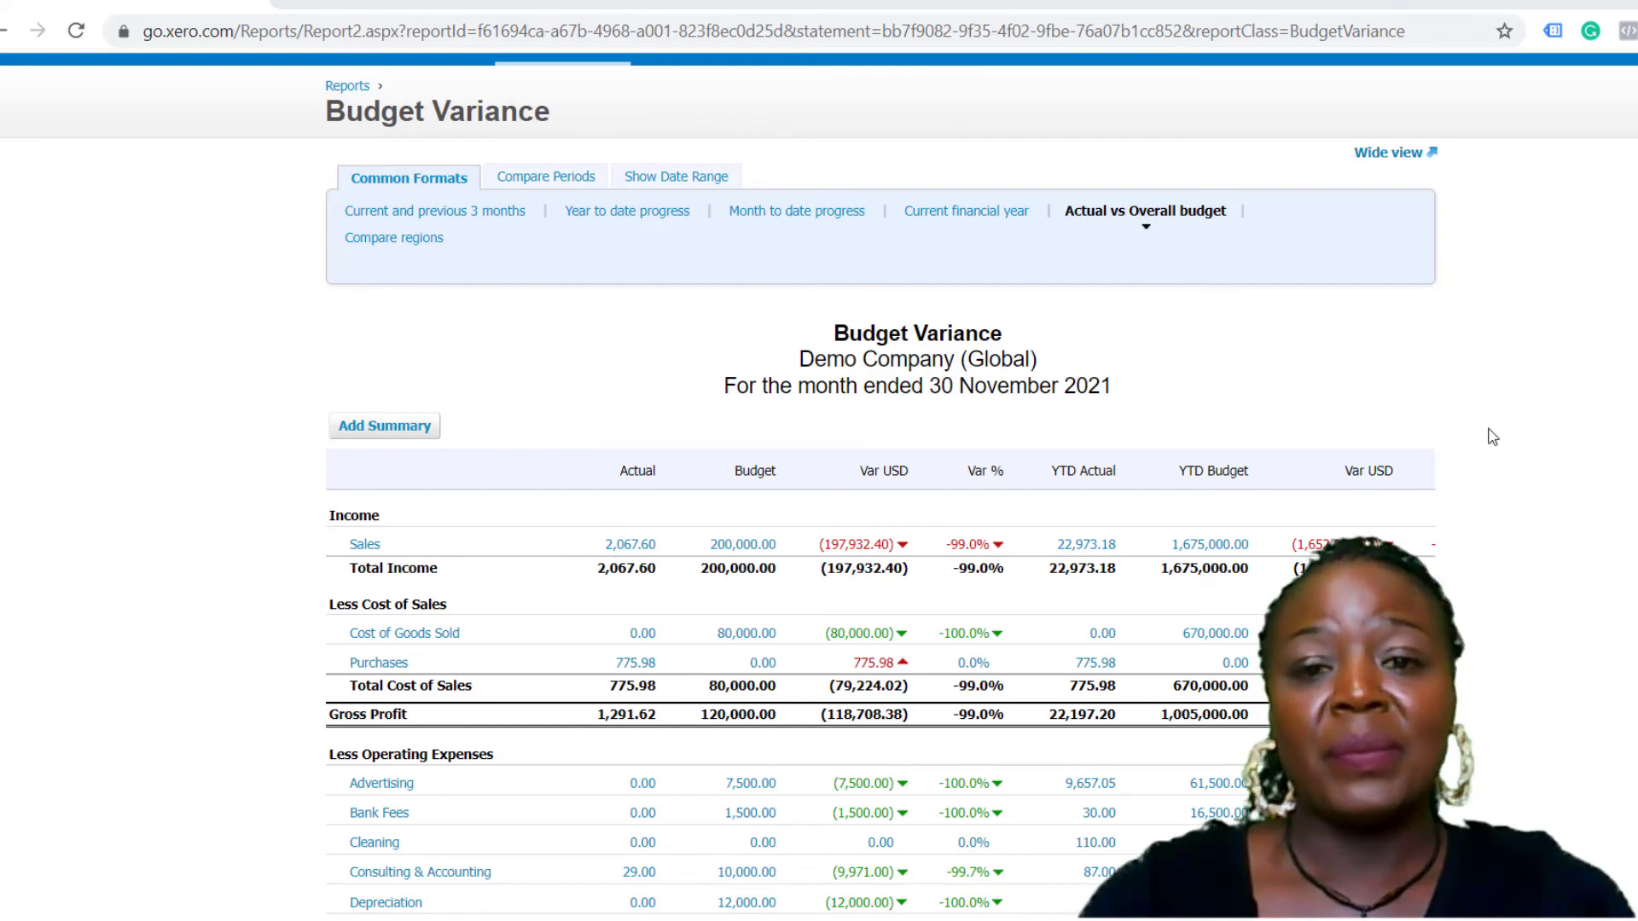
scroll(1497, 437, "down", 2)
scroll(1493, 436, "down", 5)
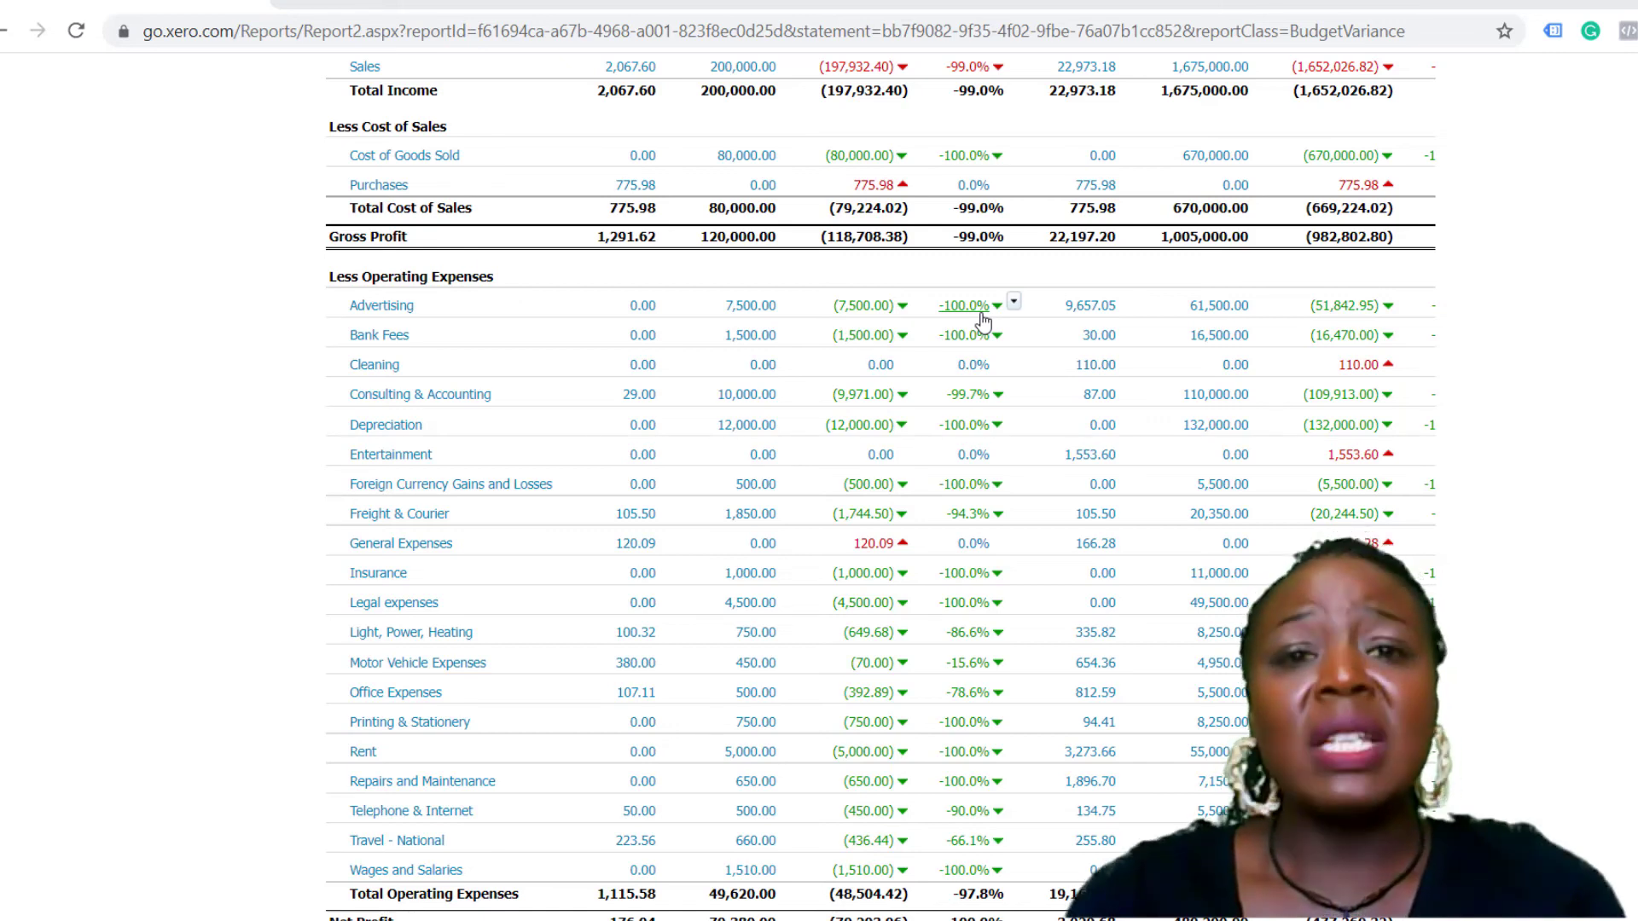
scroll(983, 320, "up", 2)
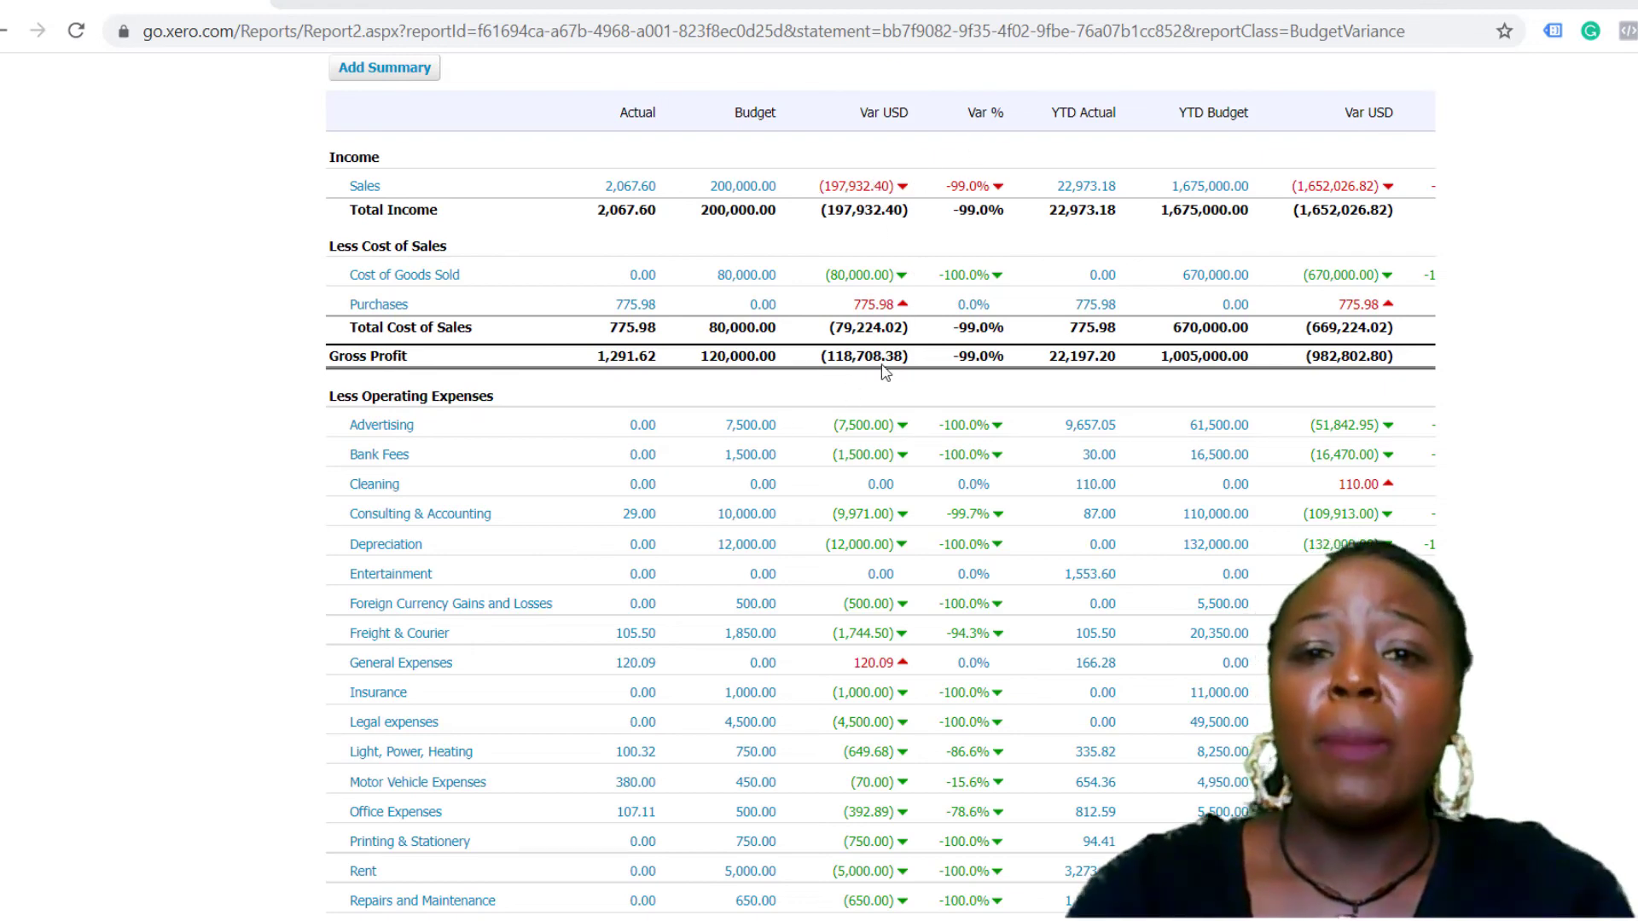
scroll(884, 372, "up", 3)
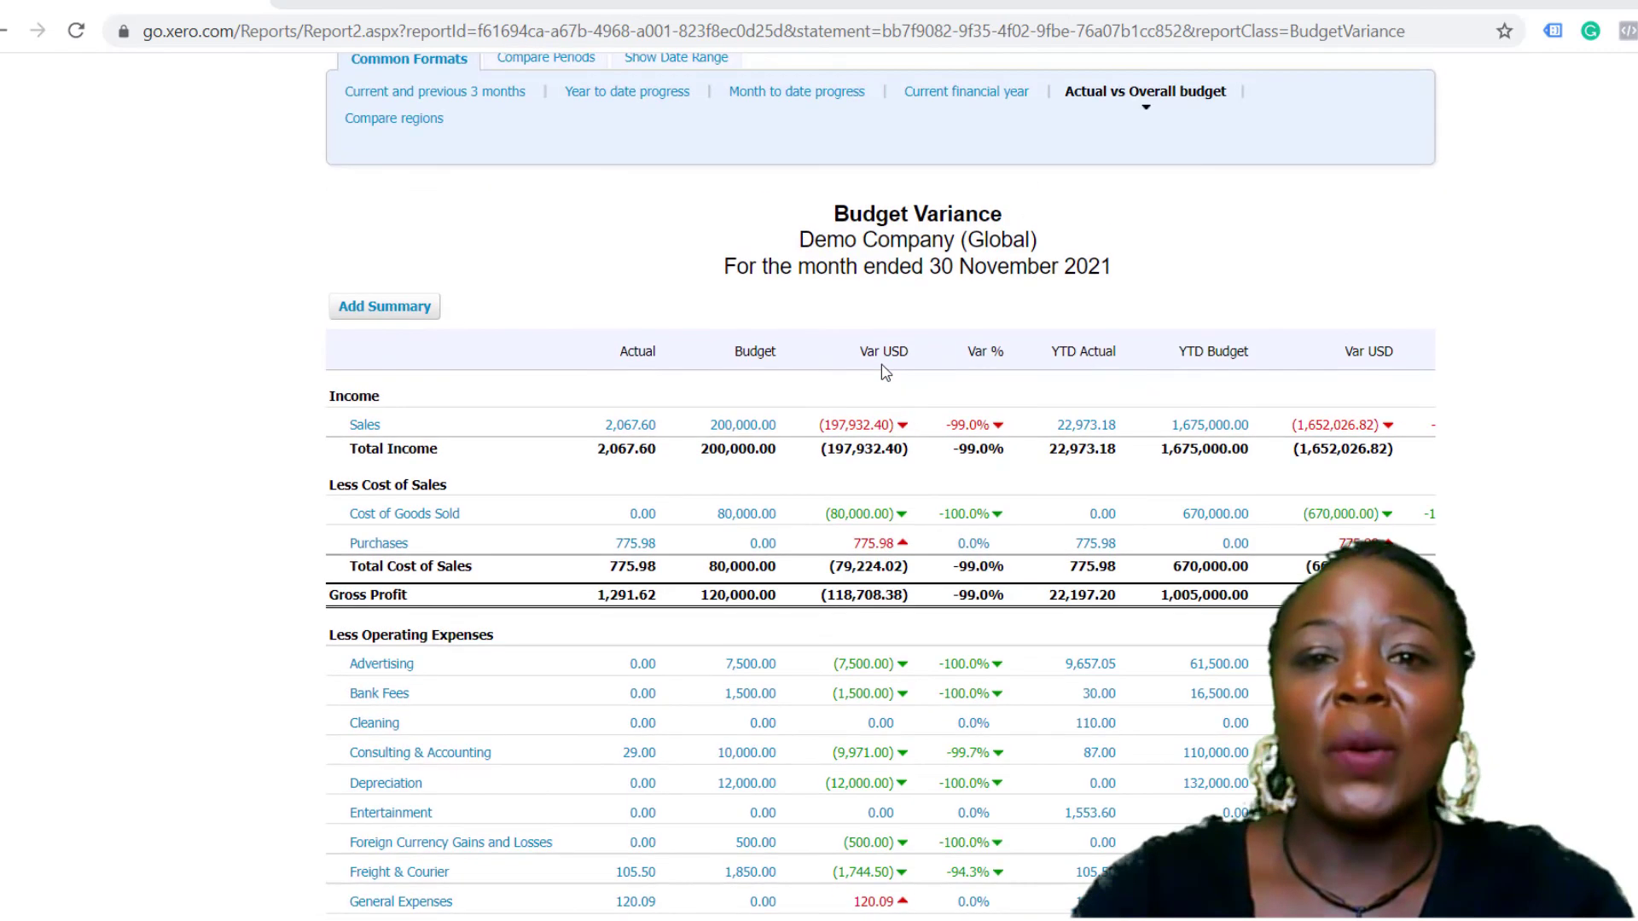